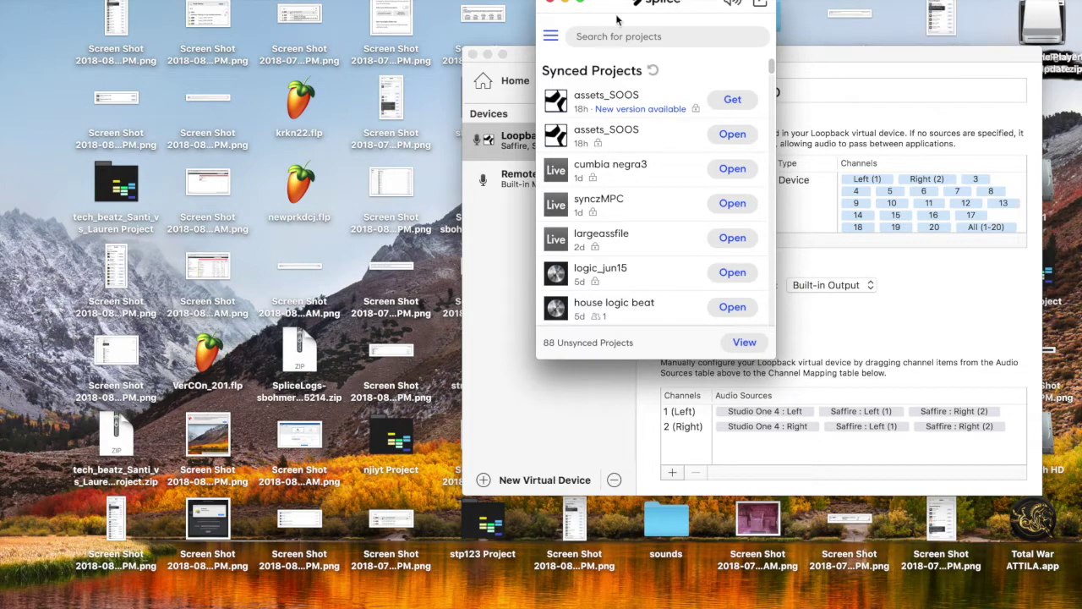
Check in the Splice preferences that Sync Studio One Sessions is enabled
{"action": "left_click", "coordinate": [551, 38]}
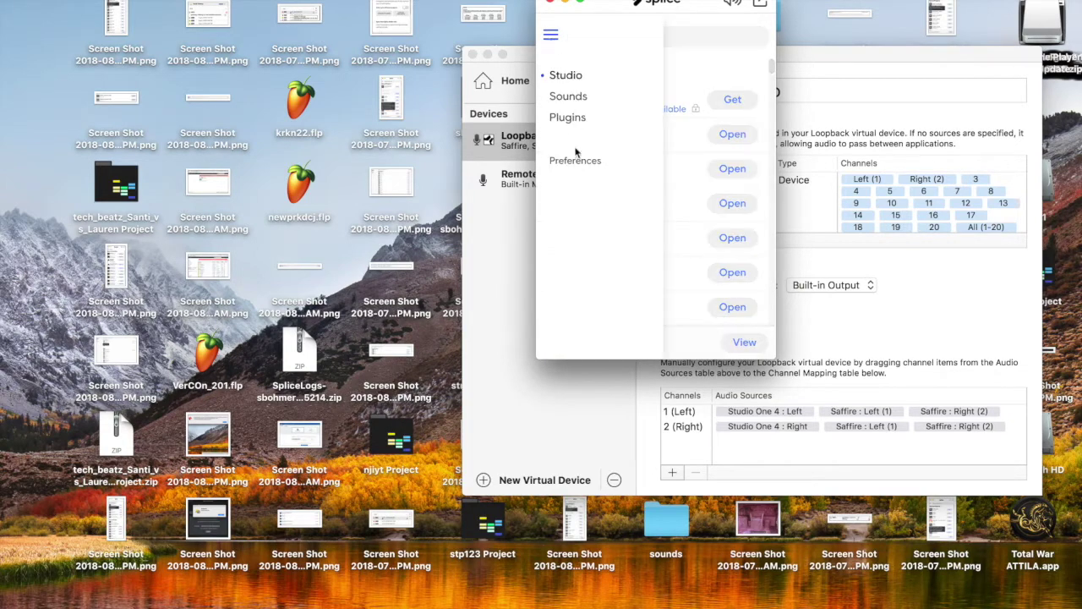
{"action": "left_click", "coordinate": [570, 159]}
{"action": "scroll", "coordinate": [681, 100], "scroll_direction": "down", "scroll_amount": 5}
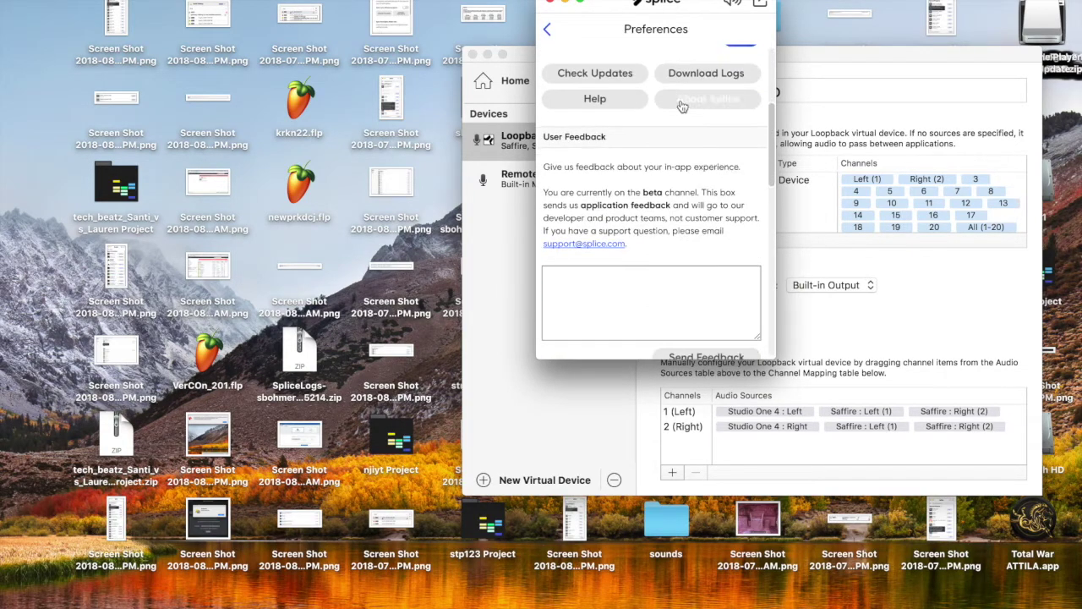
{"action": "scroll", "coordinate": [680, 100], "scroll_direction": "up", "scroll_amount": 3}
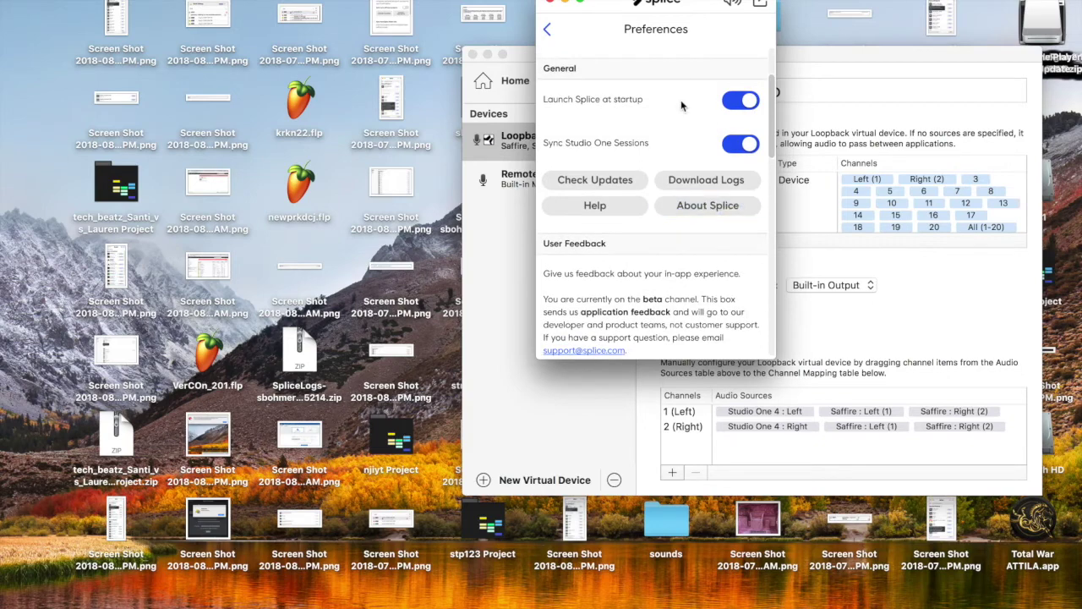
{"action": "left_click", "coordinate": [738, 146]}
{"action": "left_click", "coordinate": [738, 146]}
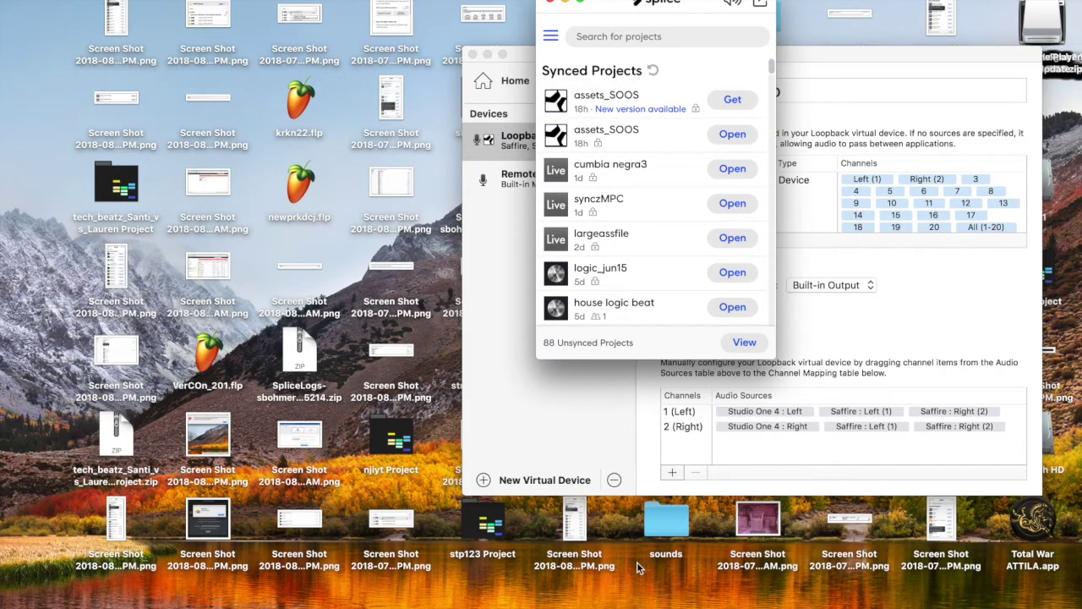
Launch Studio One
{"action": "key", "text": "super+space"}
{"action": "type", "text": "st"}
{"action": "key", "text": "Return"}
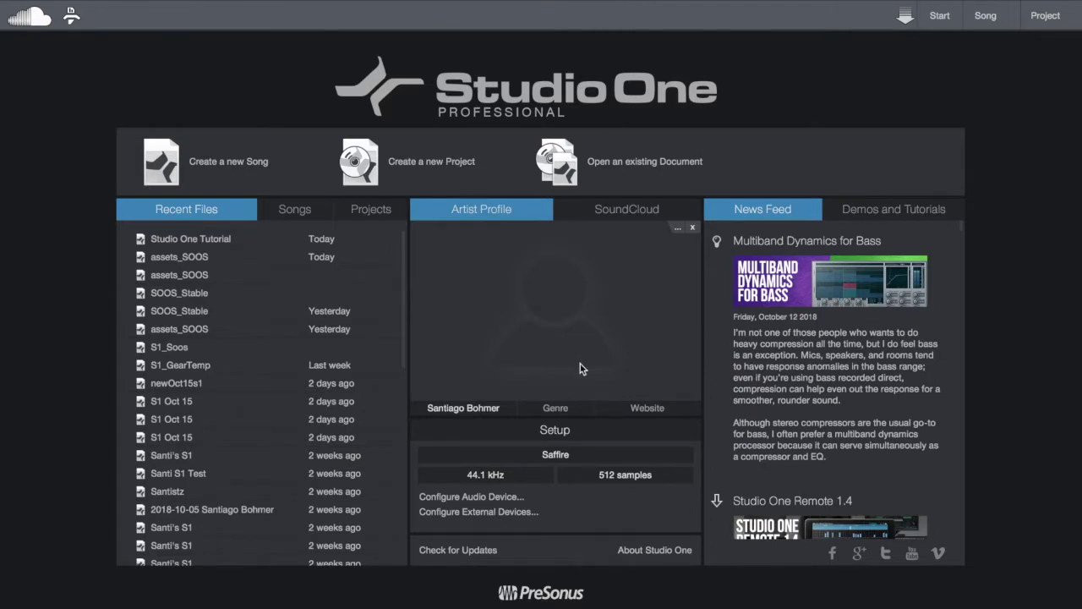
Choose Saffire as the playback device in the audio device setup and accept the settings
{"action": "left_click", "coordinate": [479, 501]}
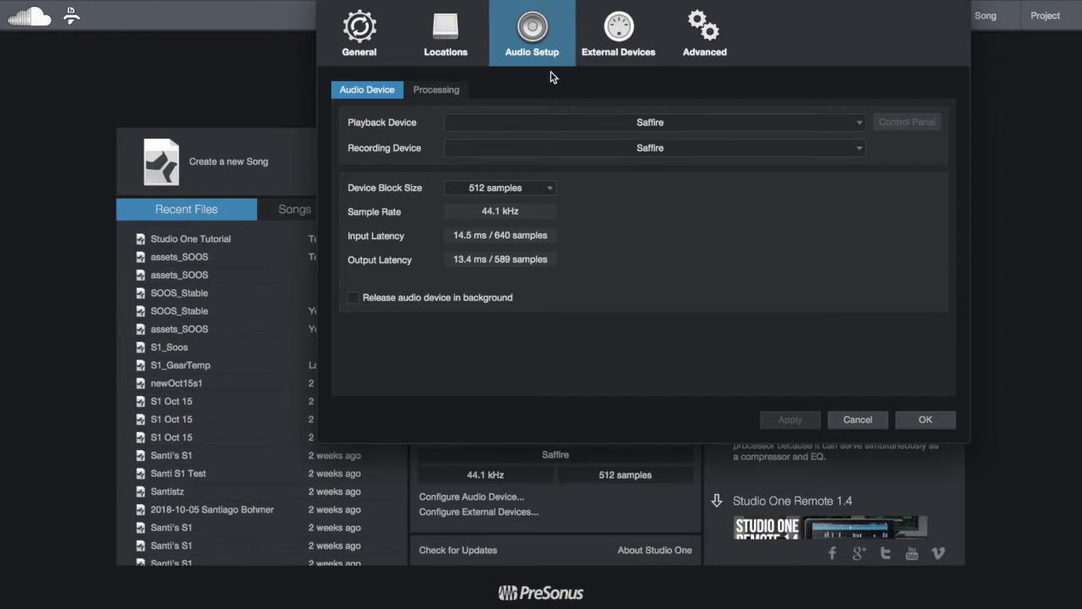
{"action": "left_click", "coordinate": [535, 124]}
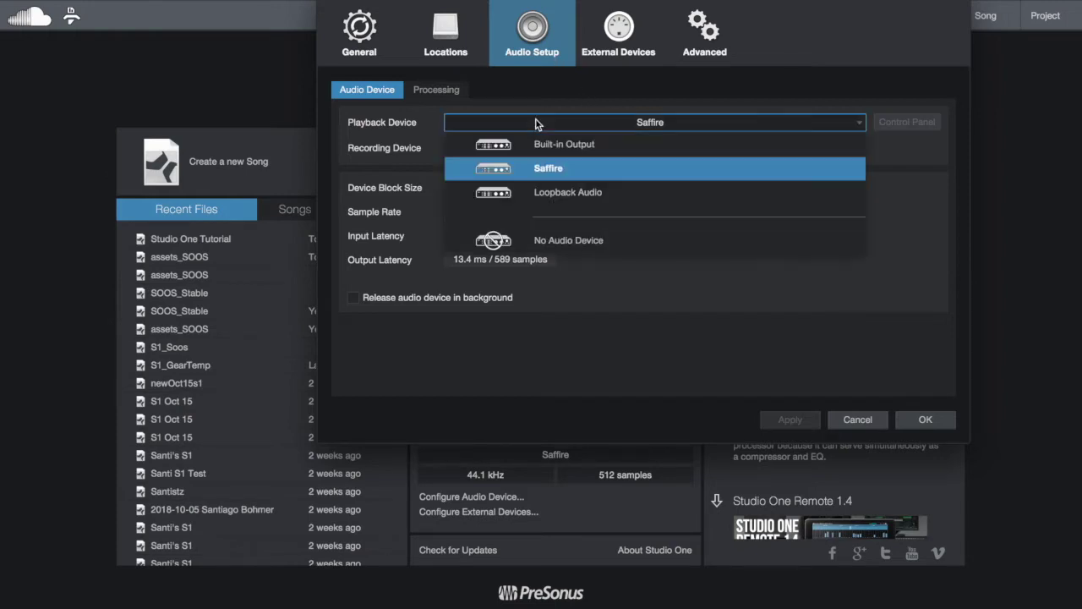
{"action": "left_click", "coordinate": [542, 168]}
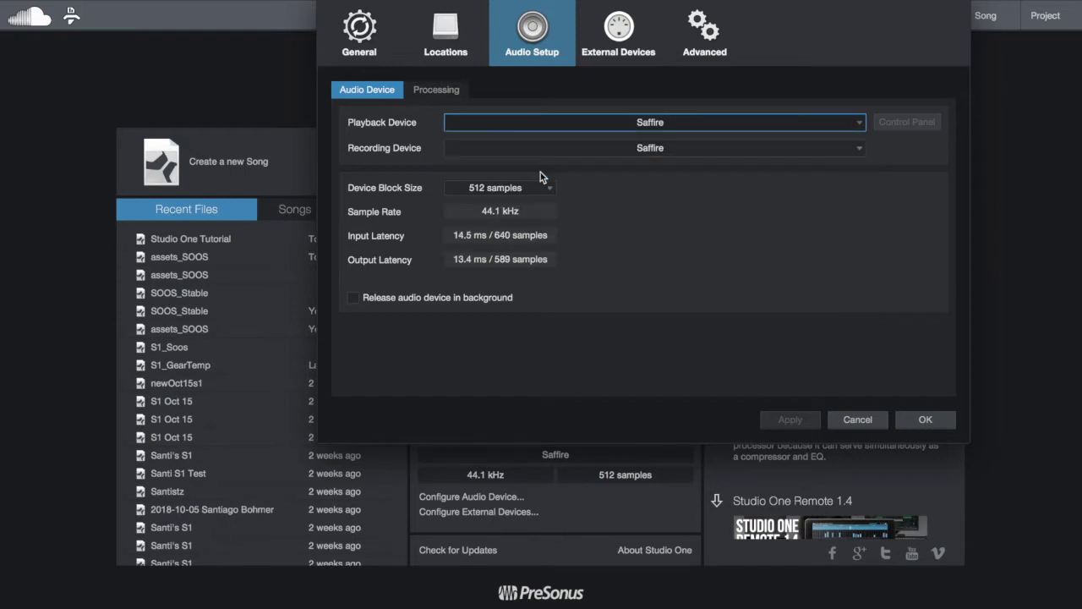
{"action": "left_click", "coordinate": [907, 418]}
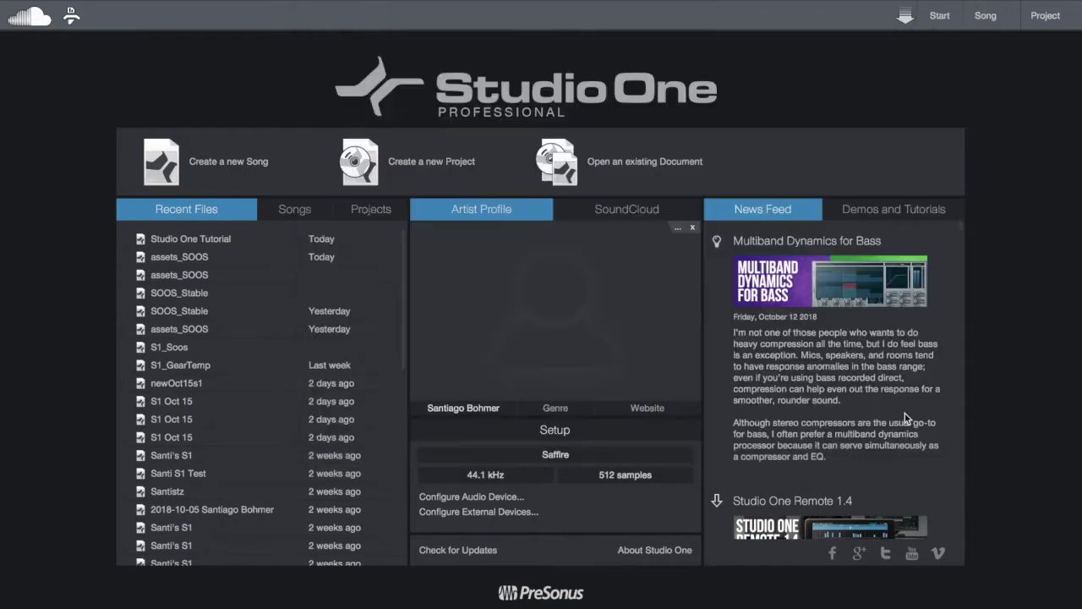
Start a new empty song titled "My new S1"
{"action": "left_click", "coordinate": [249, 163]}
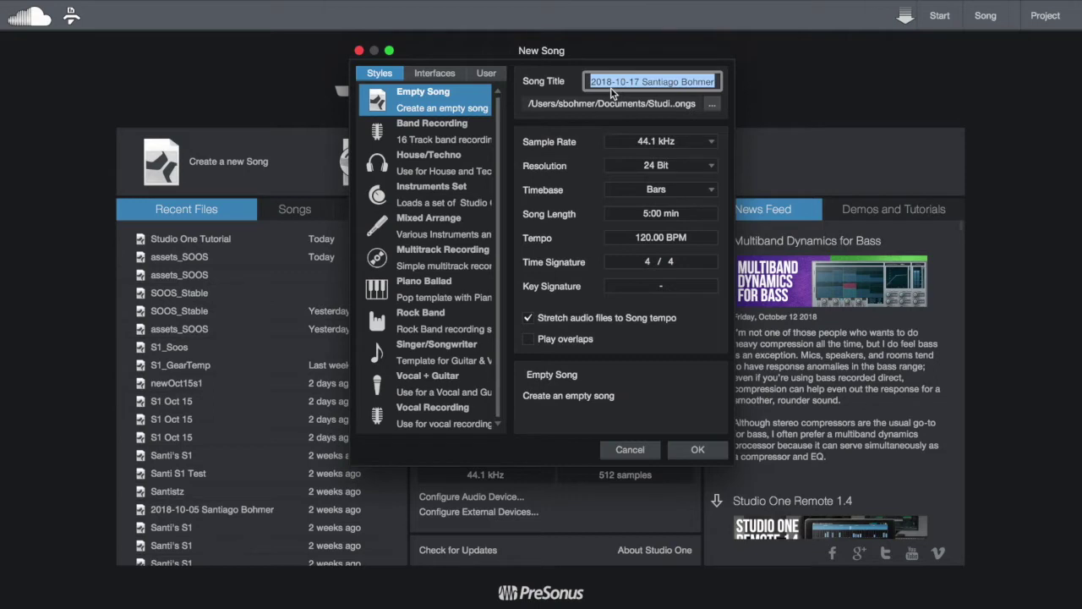
{"action": "type", "text": "My "}
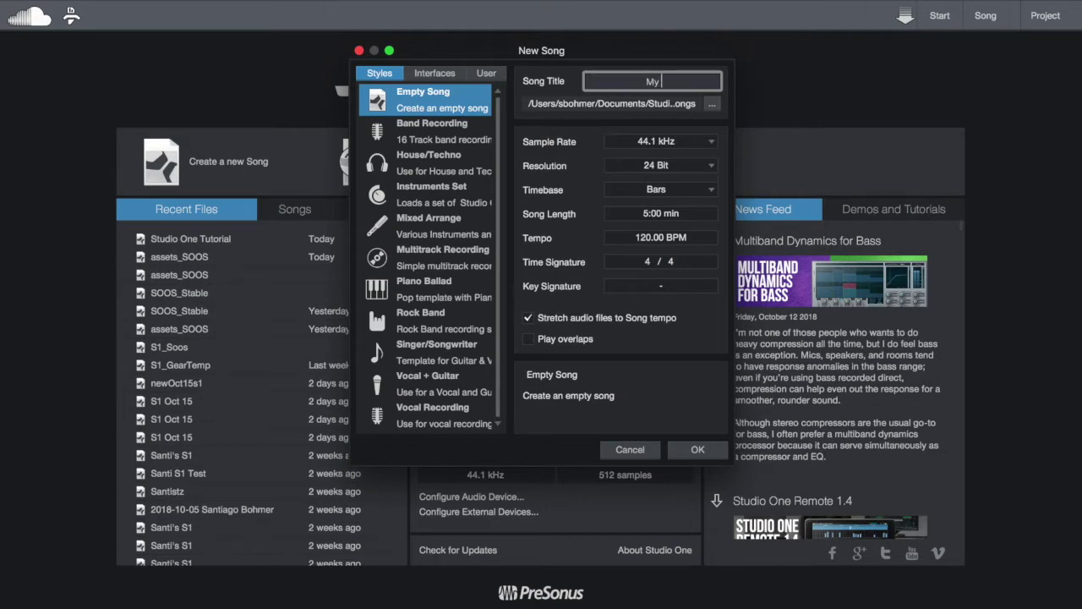
{"action": "type", "text": "new S1"}
Set the song's save location to the Splice folder and create it with Stretch audio files to Song tempo turned off
{"action": "left_click", "coordinate": [715, 105]}
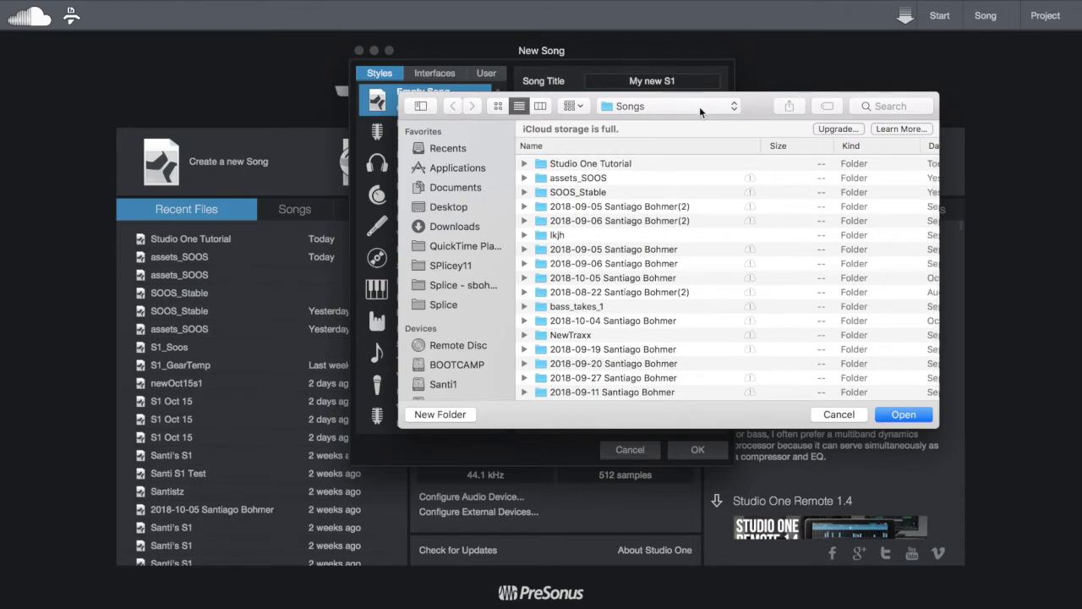
{"action": "left_click", "coordinate": [699, 106]}
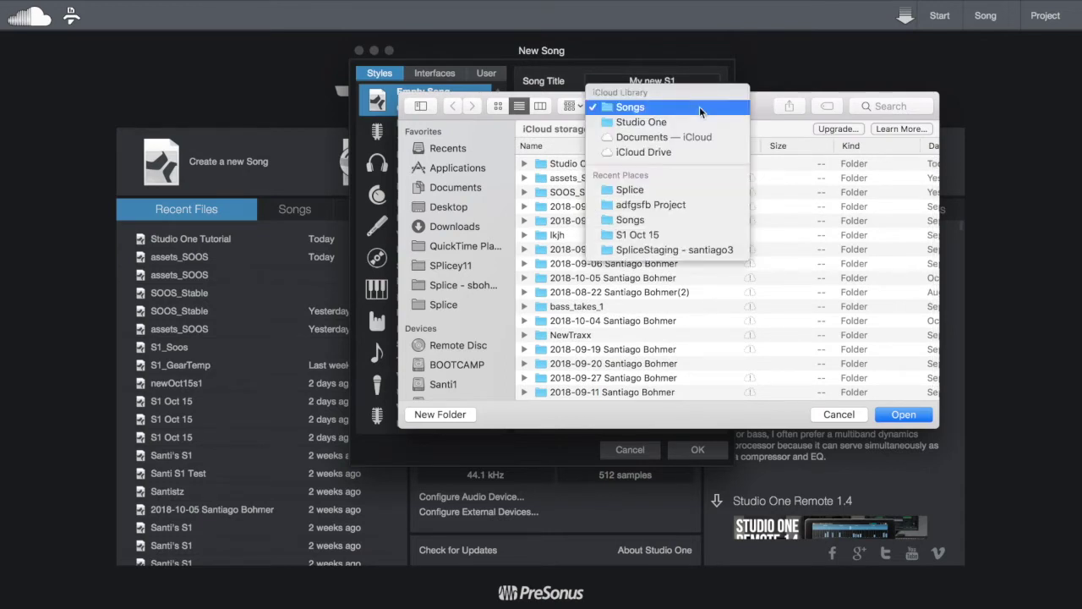
{"action": "left_click", "coordinate": [665, 189]}
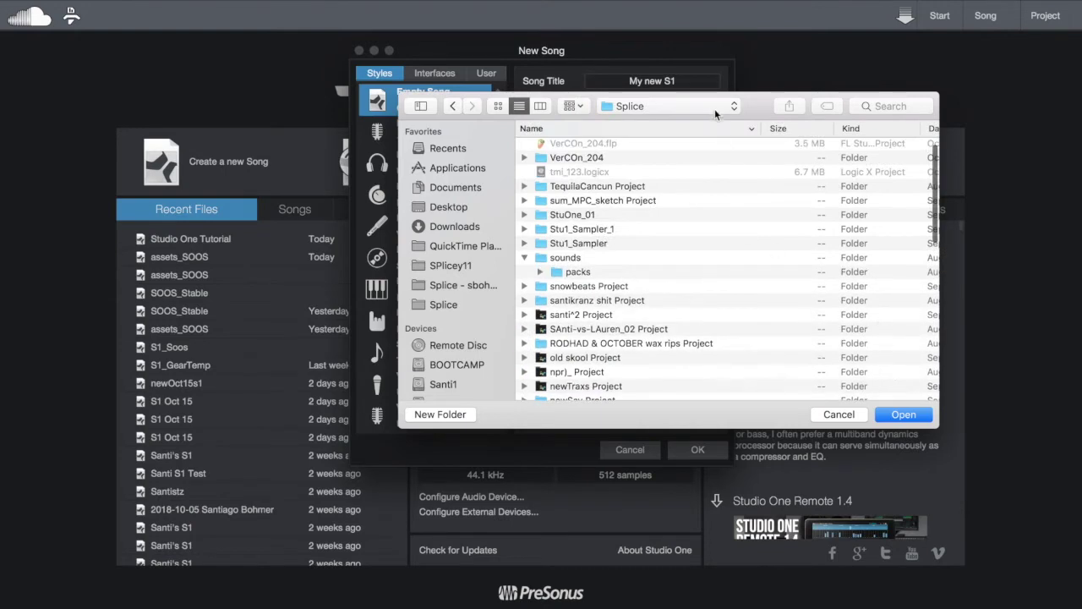
{"action": "left_click", "coordinate": [714, 107]}
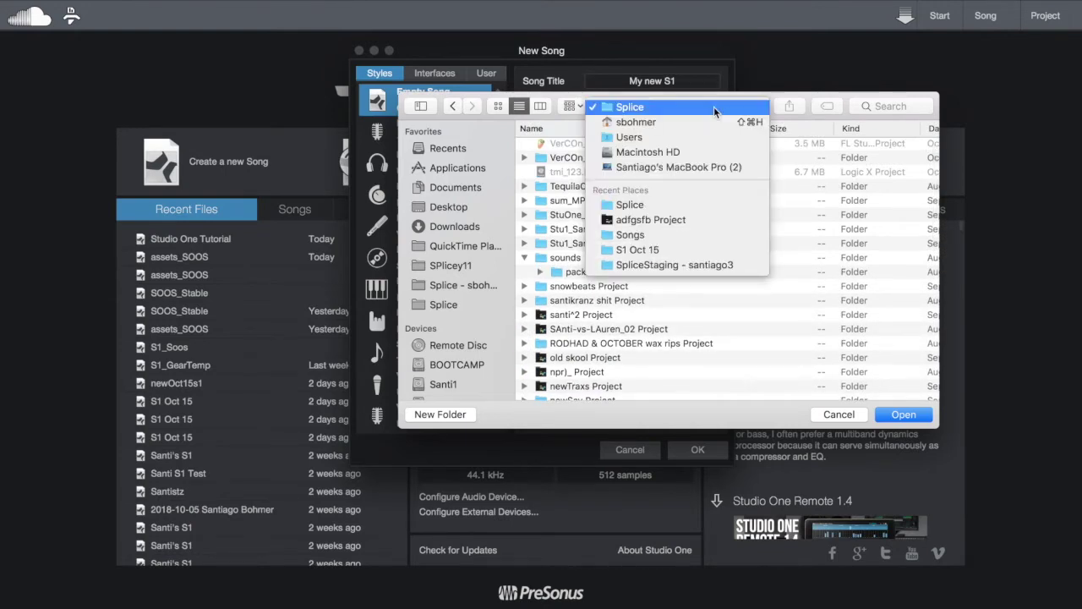
{"action": "left_click", "coordinate": [789, 96]}
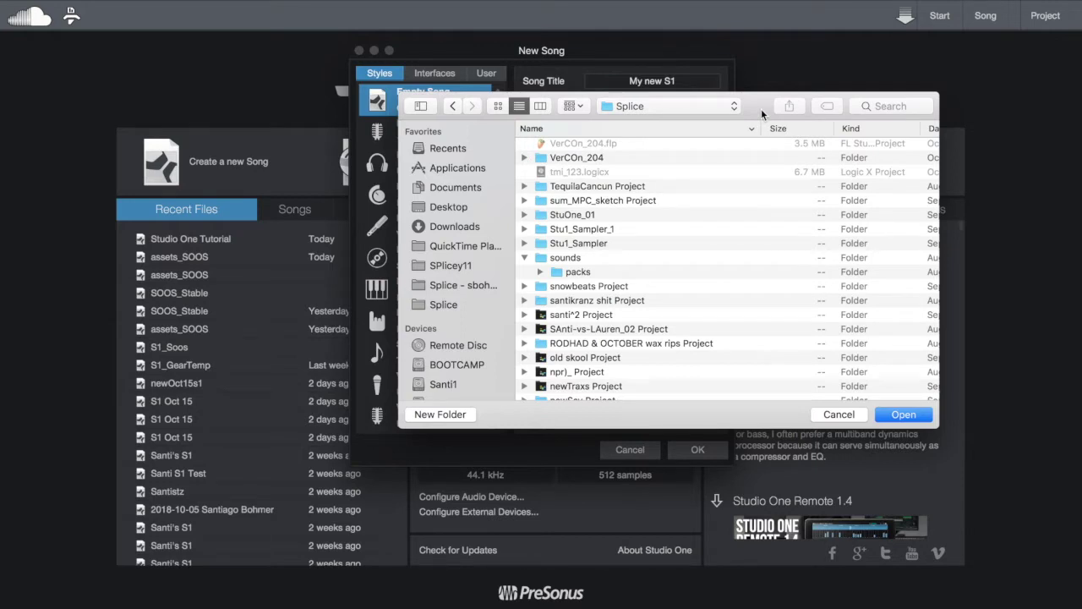
{"action": "left_click", "coordinate": [901, 414]}
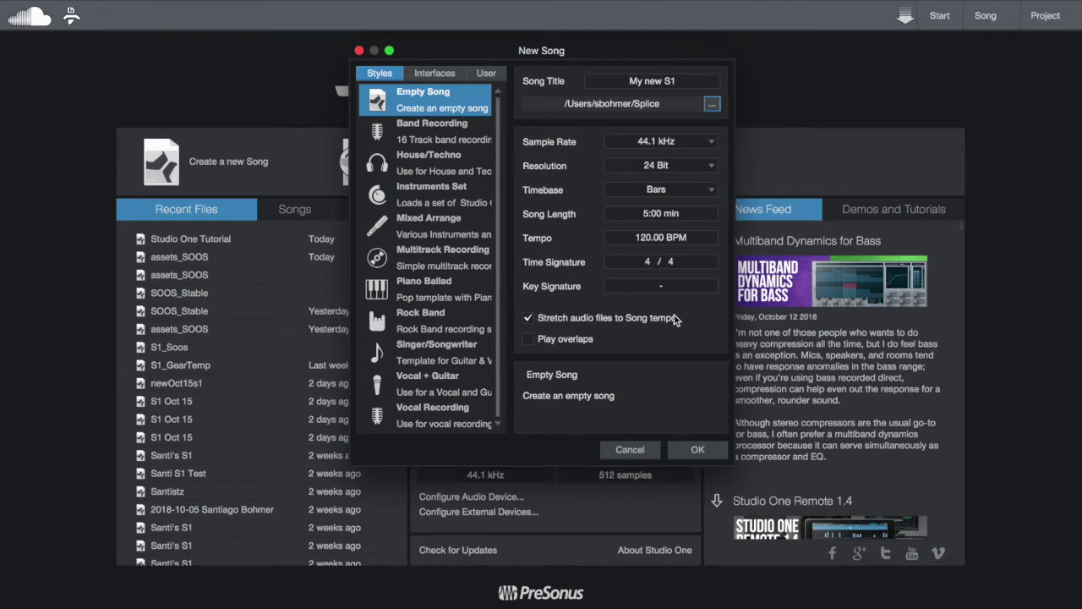
{"action": "left_click", "coordinate": [530, 318]}
{"action": "left_click", "coordinate": [709, 449]}
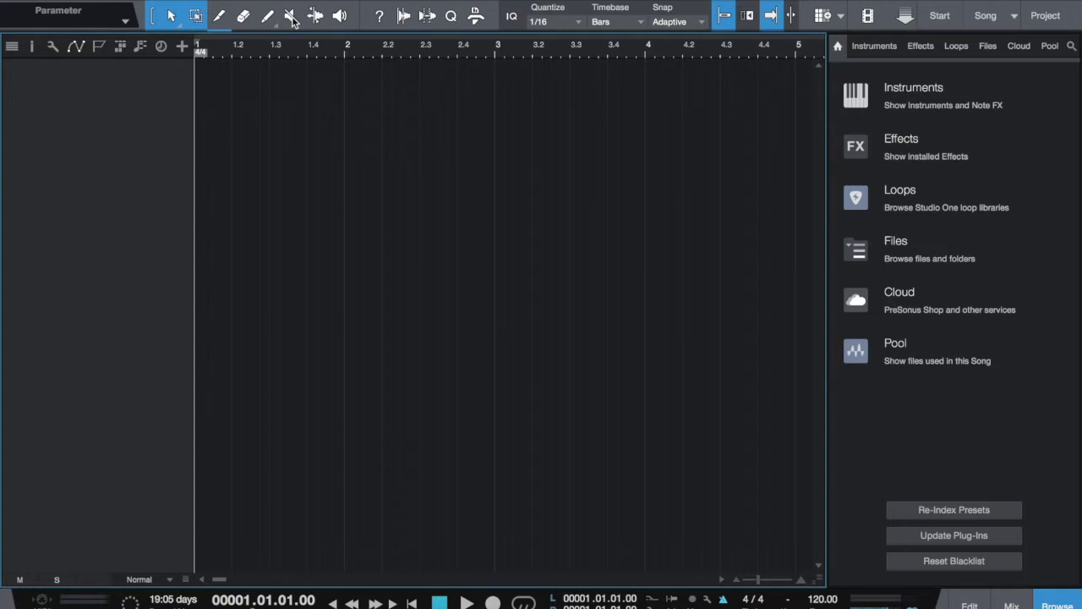
Add one mono audio track named Bass, with Input L as its input and Main as its output
{"action": "left_click", "coordinate": [182, 47]}
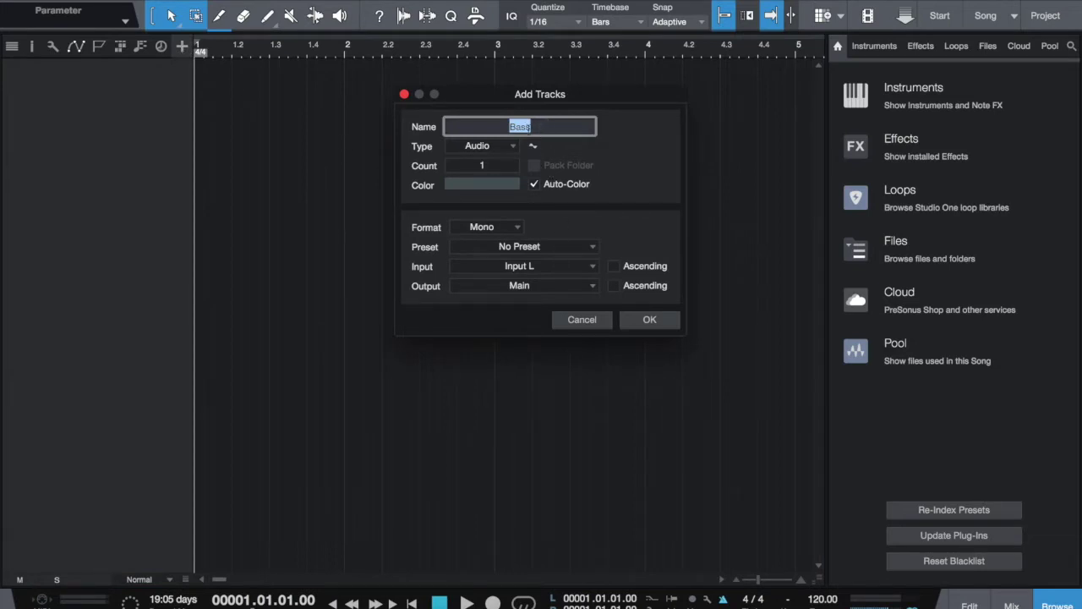
{"action": "left_click", "coordinate": [508, 143]}
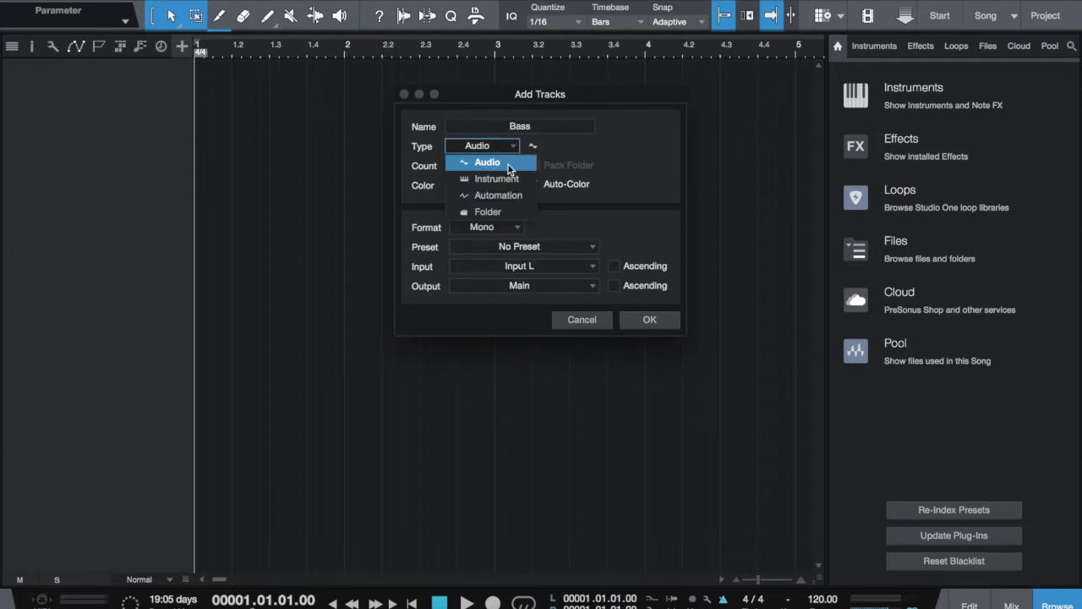
{"action": "left_click", "coordinate": [505, 163]}
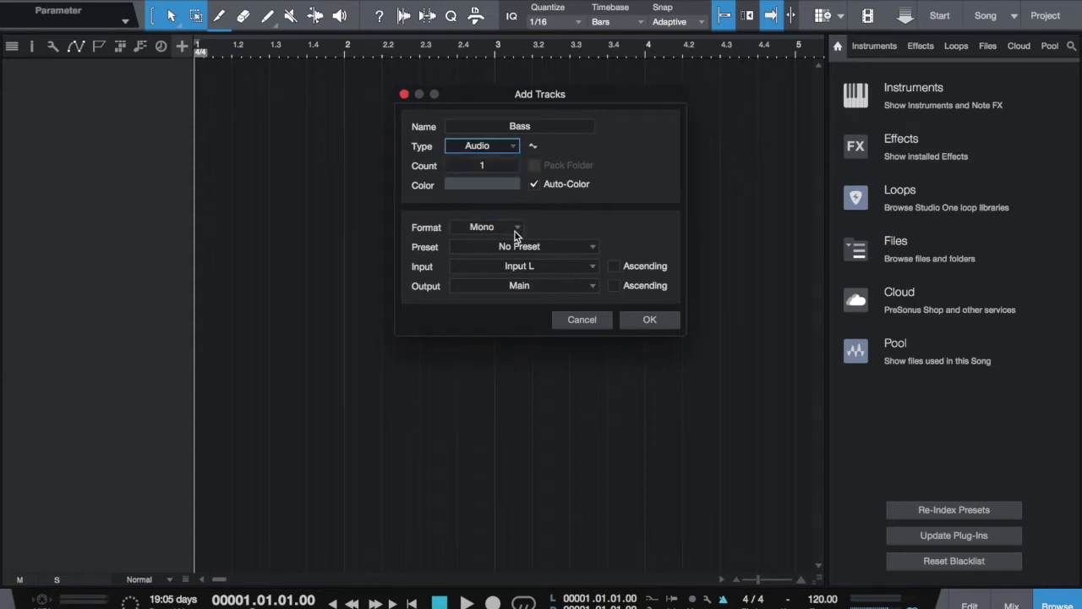
{"action": "left_click", "coordinate": [514, 229]}
{"action": "left_click", "coordinate": [514, 228]}
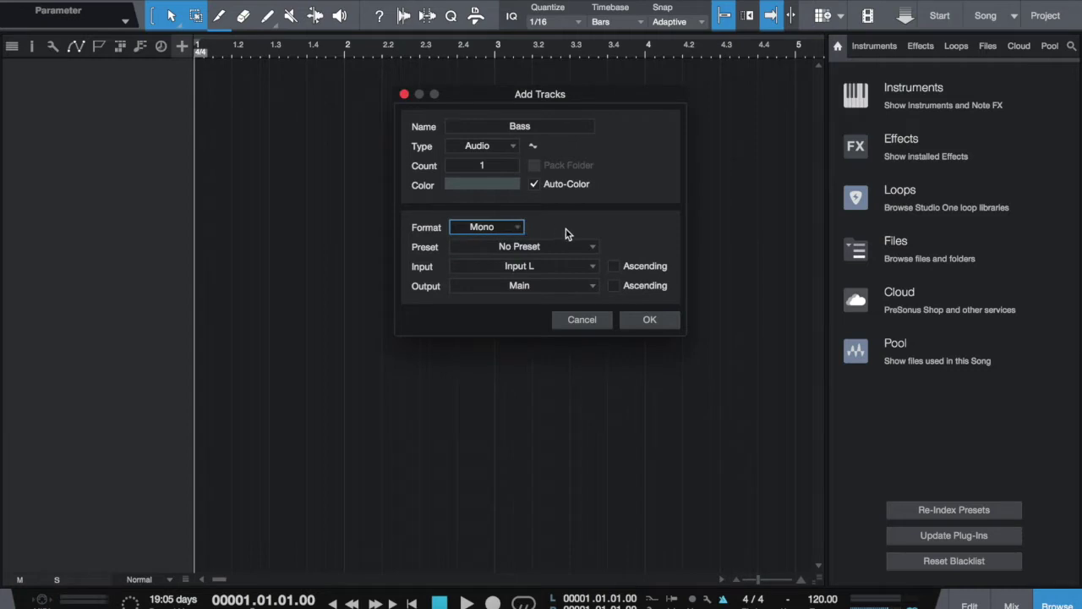
{"action": "left_click", "coordinate": [518, 227]}
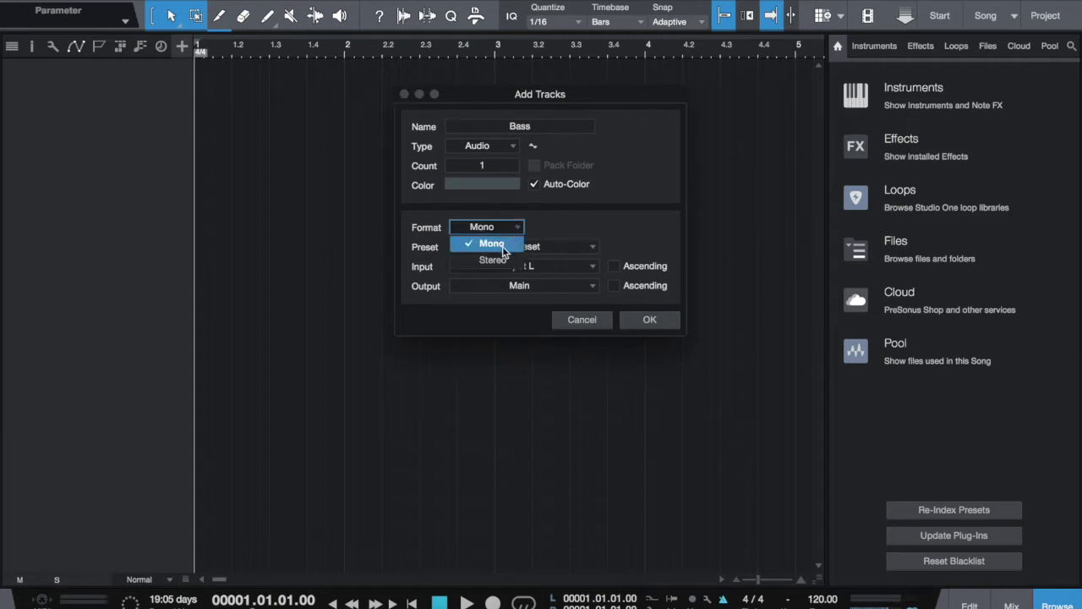
{"action": "left_click", "coordinate": [502, 245]}
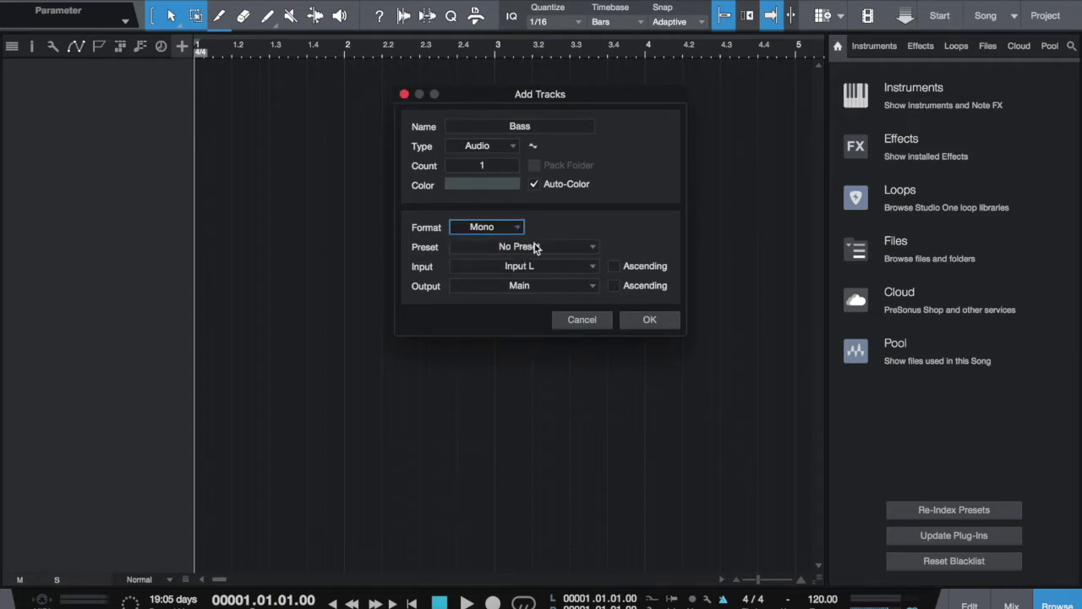
{"action": "left_click", "coordinate": [550, 267]}
{"action": "left_click", "coordinate": [551, 269]}
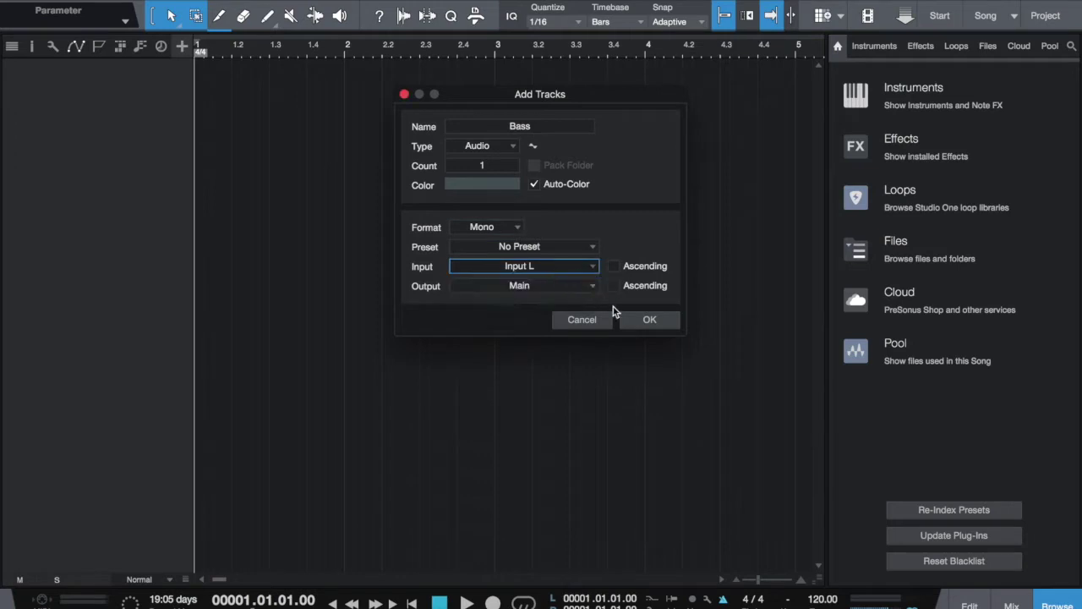
{"action": "left_click", "coordinate": [641, 319]}
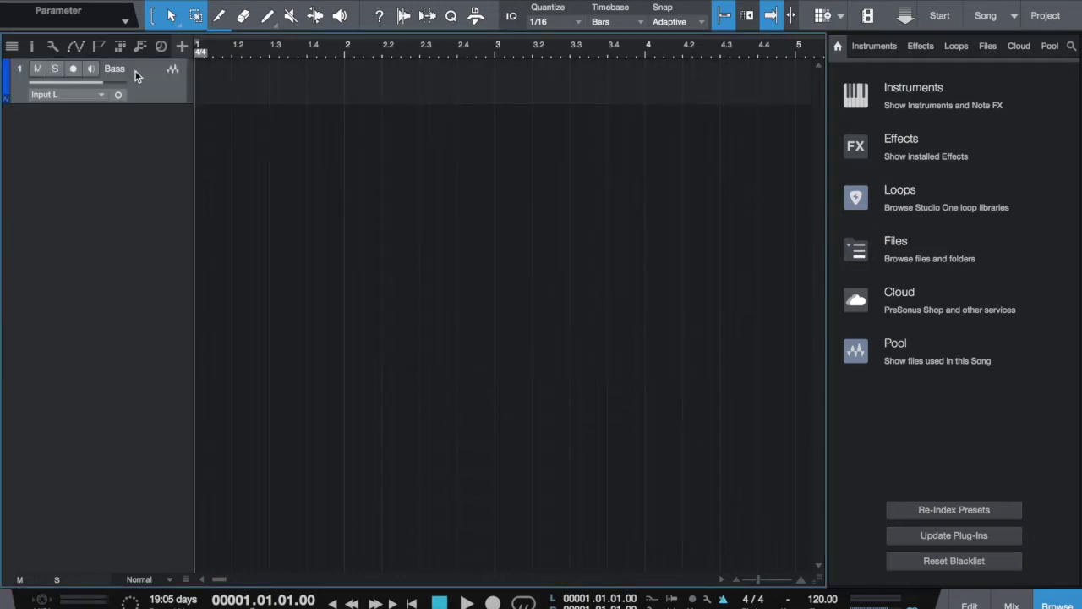
In the Audio I/O Setup, add two mono inputs and one stereo input, and route the stereo one to IP 3 and IP 4
{"action": "left_click", "coordinate": [100, 95]}
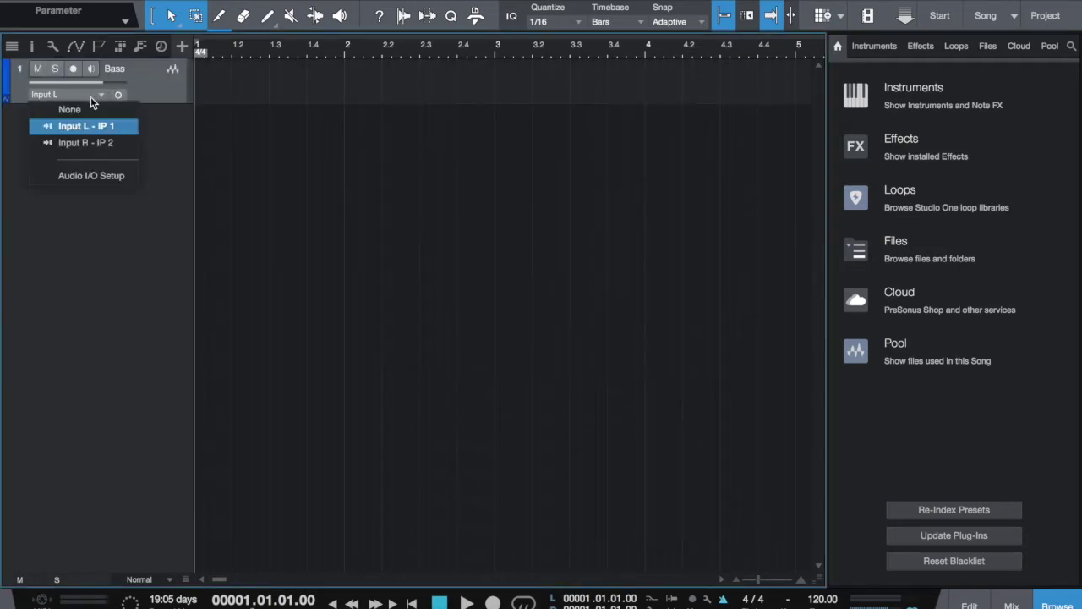
{"action": "left_click", "coordinate": [108, 175]}
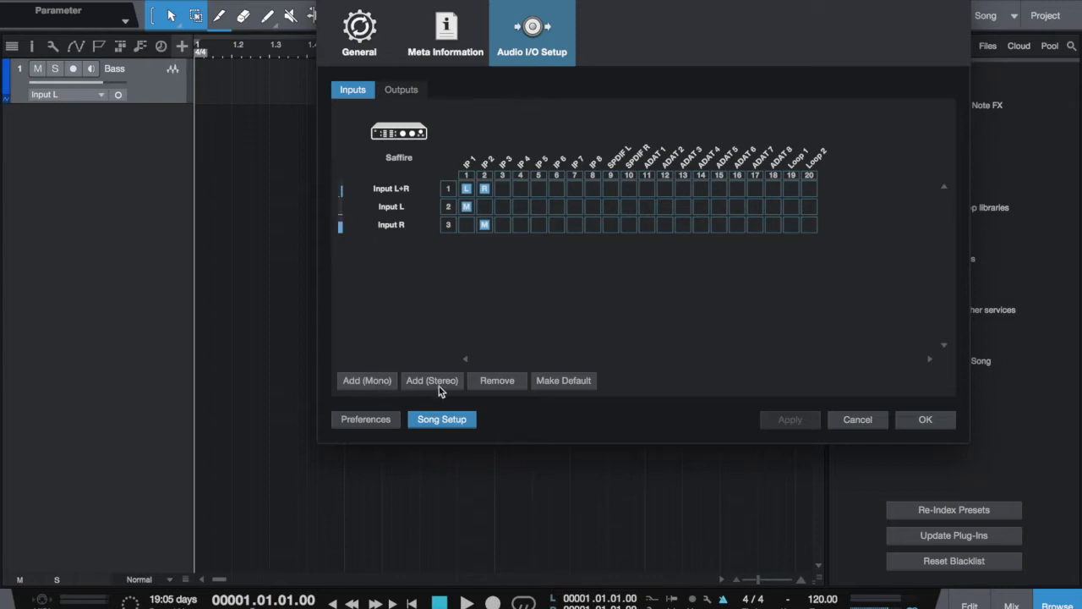
{"action": "left_click", "coordinate": [361, 382]}
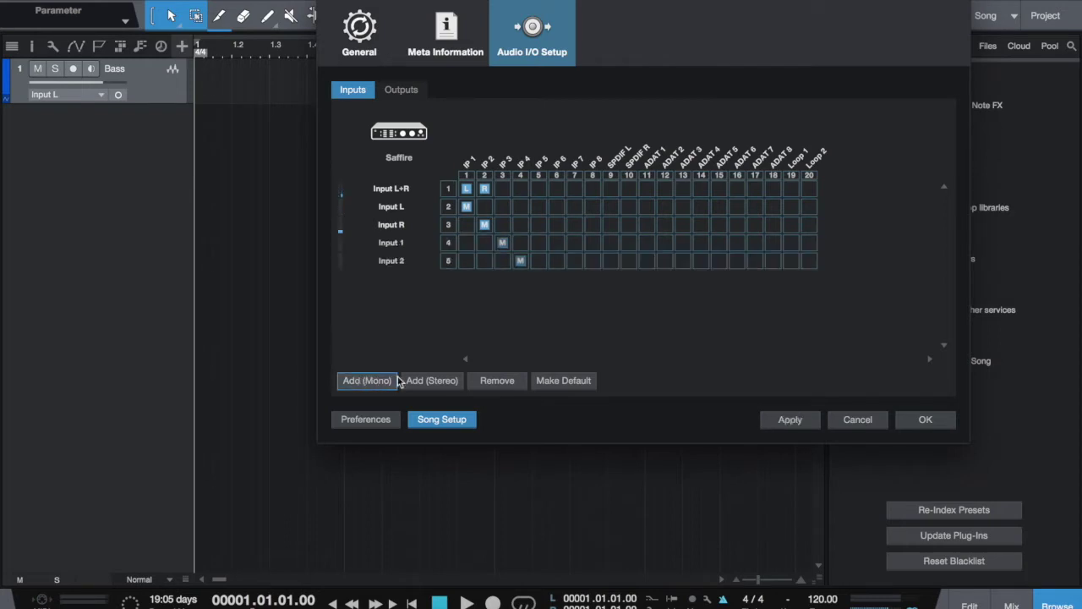
{"action": "left_click", "coordinate": [426, 380]}
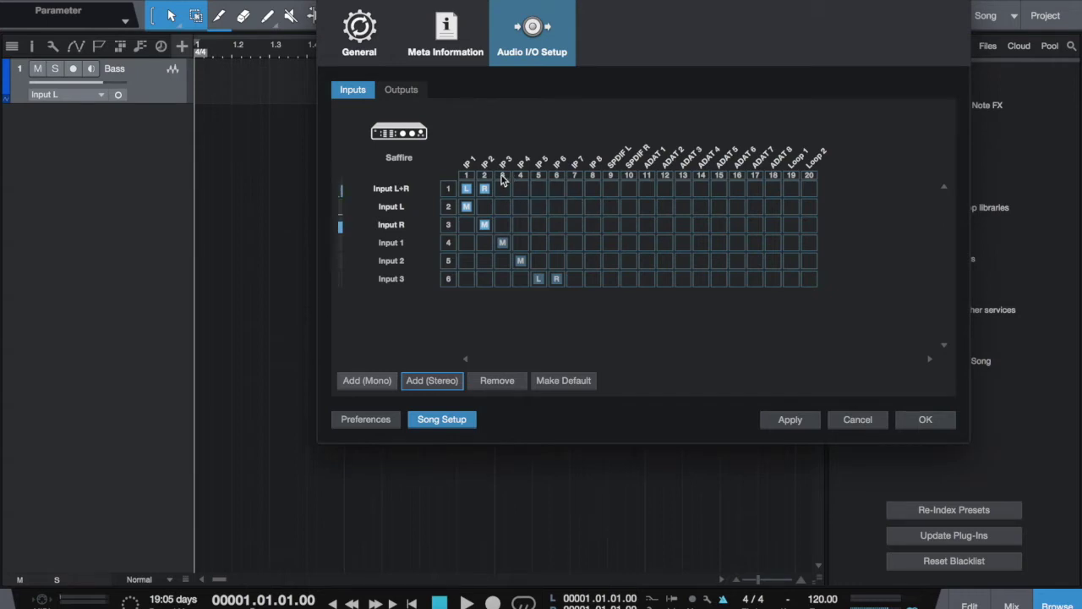
{"action": "left_click", "coordinate": [506, 280]}
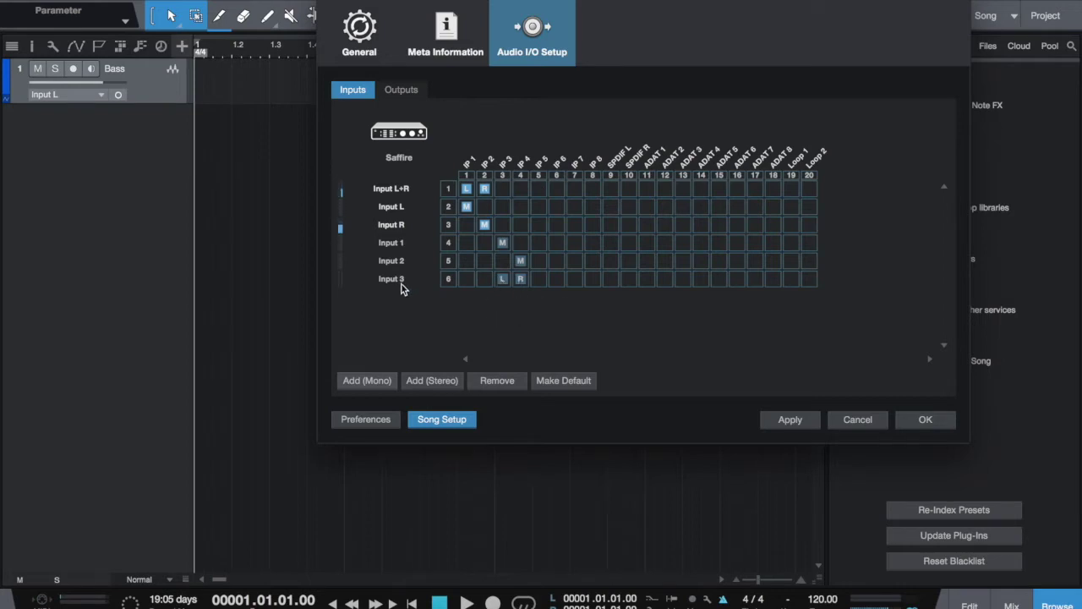
Rename the stereo input L+R as "Input 1+2"
{"action": "double_click", "coordinate": [398, 188]}
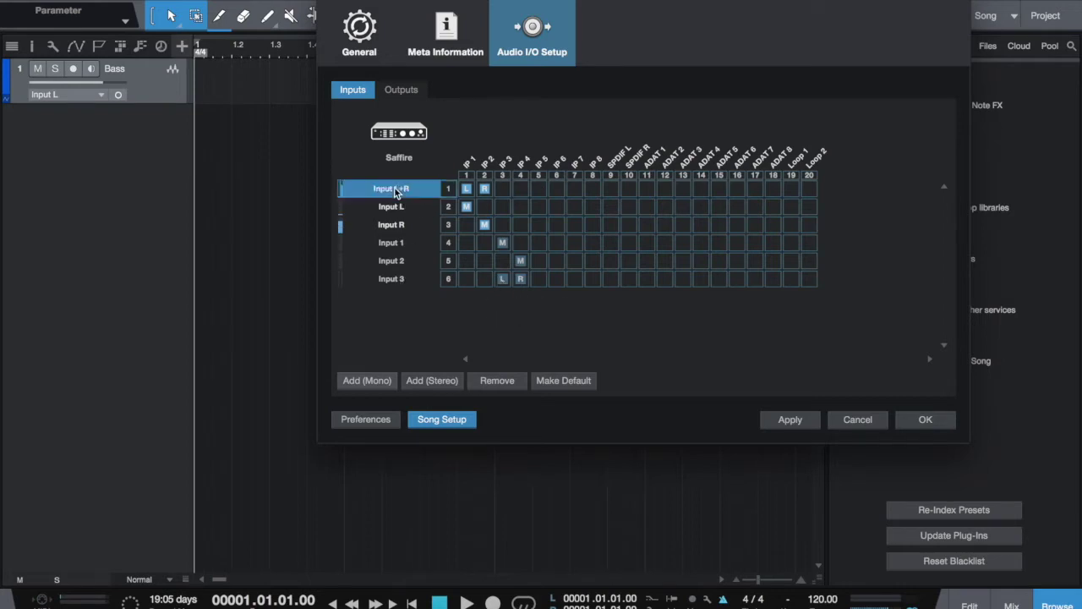
{"action": "key", "text": "BackSpace"}
{"action": "key", "text": "BackSpace"}
{"action": "key", "text": "BackSpace"}
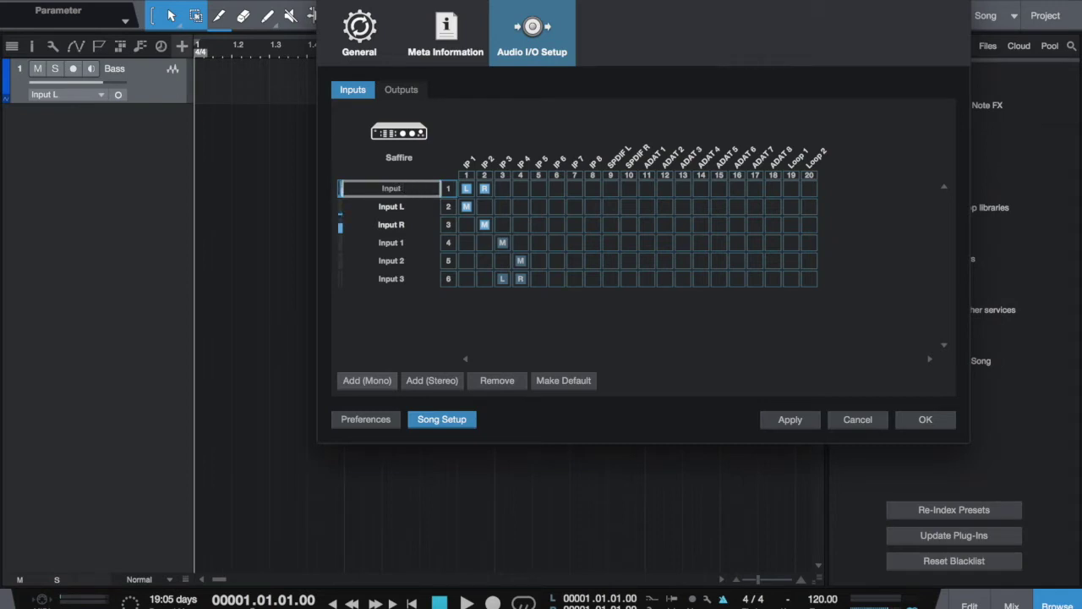
{"action": "type", "text": "1+2"}
{"action": "key", "text": "Tab"}
Rename the mono inputs Input L and Input R as "Input 1" and "Input 2"
{"action": "key", "text": "BackSpace"}
{"action": "type", "text": "1"}
{"action": "key", "text": "Tab"}
{"action": "key", "text": "Right"}
{"action": "type", "text": "2"}
{"action": "key", "text": "Left"}
{"action": "key", "text": "BackSpace"}
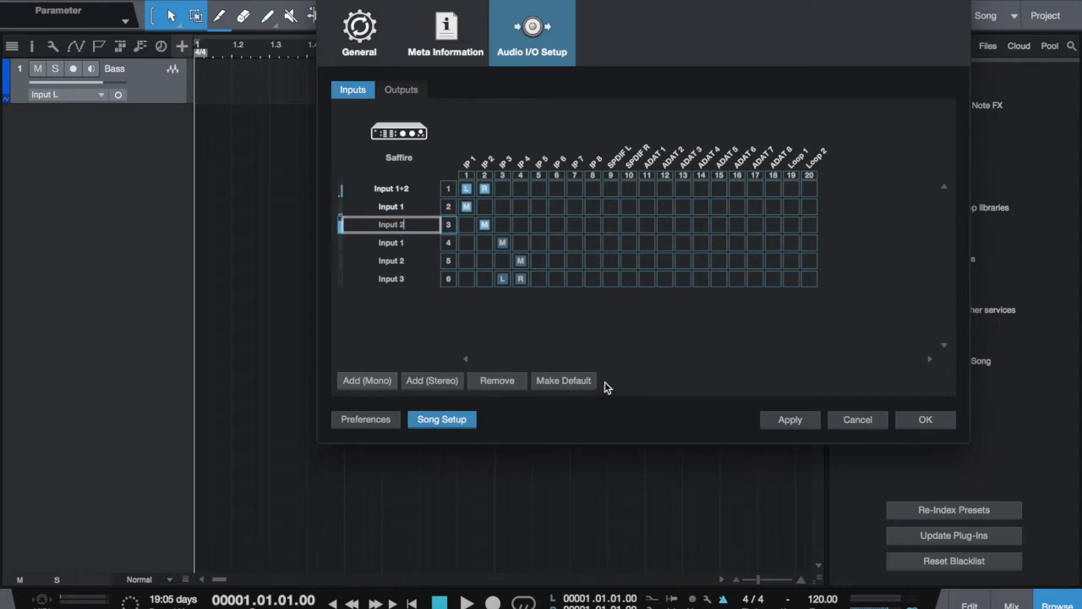
{"action": "key", "text": "Return"}
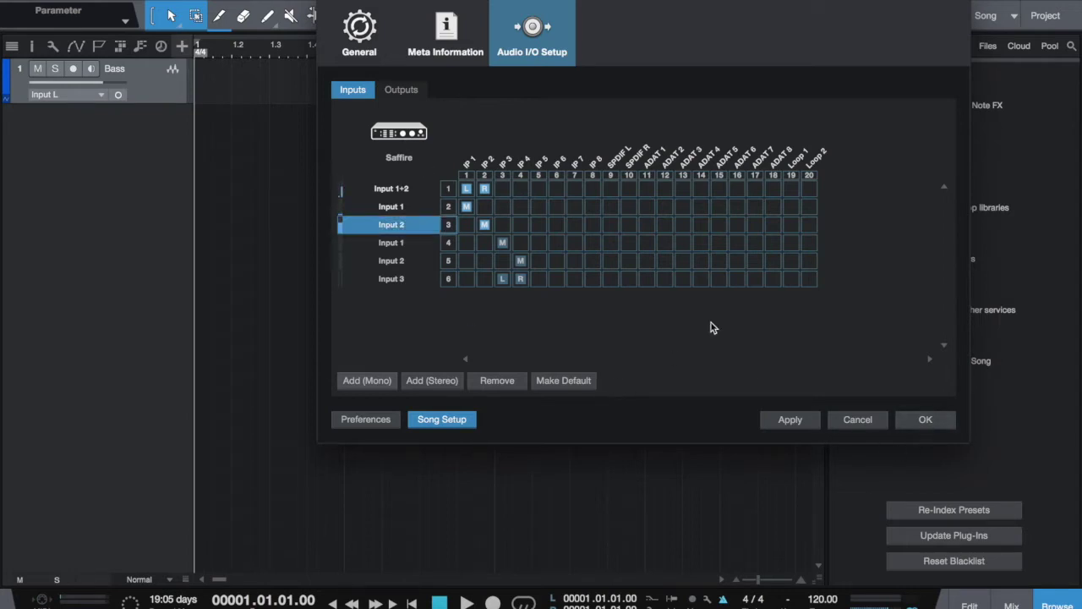
Rename the mono inputs routed to IP 3 and IP 4 as "Input 3" and "Input 4"
{"action": "double_click", "coordinate": [411, 243]}
{"action": "key", "text": "End"}
{"action": "key", "text": "BackSpace"}
{"action": "type", "text": "3"}
{"action": "key", "text": "Tab"}
{"action": "key", "text": "BackSpace"}
{"action": "type", "text": "4"}
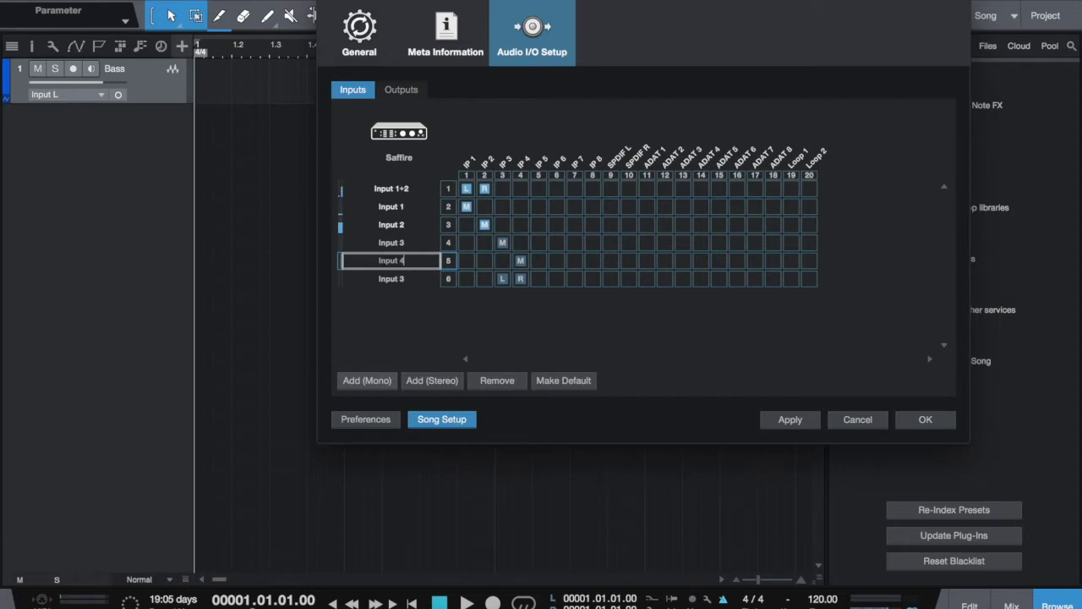
Rename the stereo input on IP 3 and IP 4 as "Input 3+4" and accept the Song Setup changes
{"action": "key", "text": "Tab"}
{"action": "key", "text": "End"}
{"action": "type", "text": "+"}
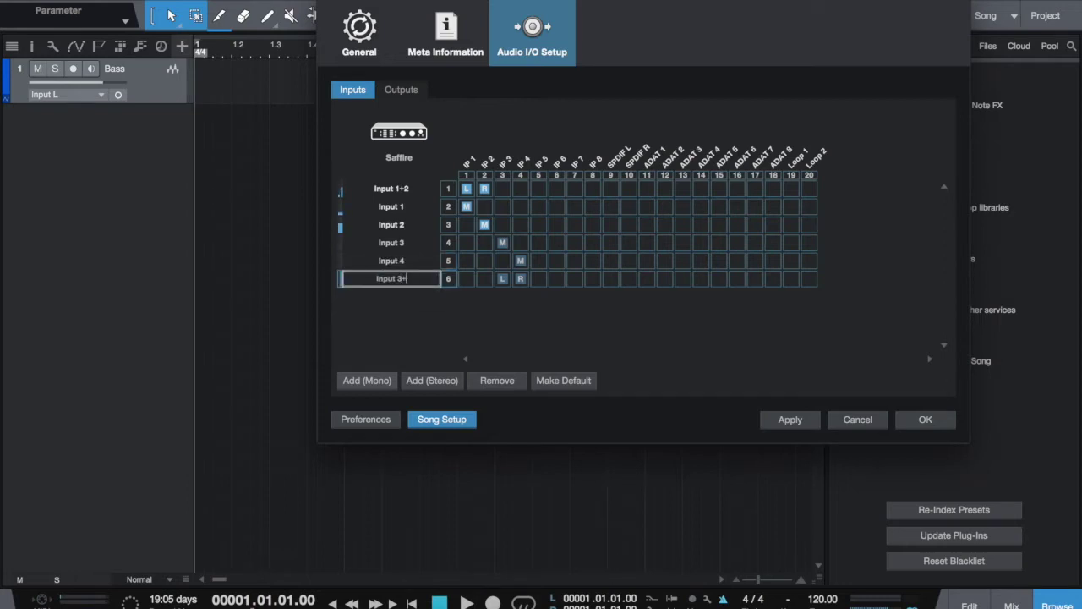
{"action": "type", "text": "4"}
{"action": "left_click", "coordinate": [922, 424]}
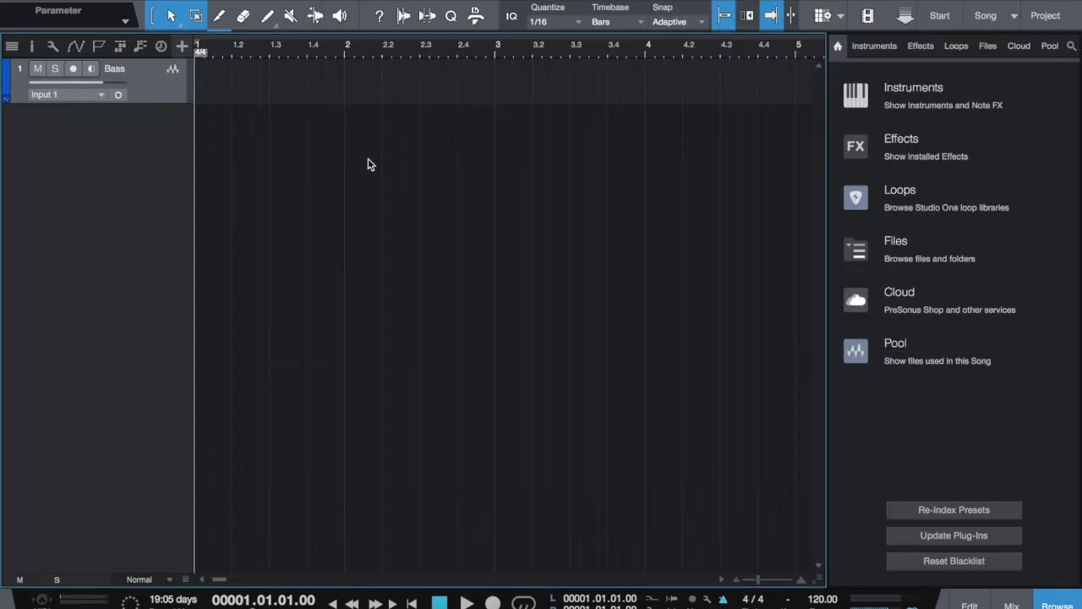
Review the Bass track's available inputs, keep Input 1, and arm the track for recording
{"action": "left_click", "coordinate": [63, 94]}
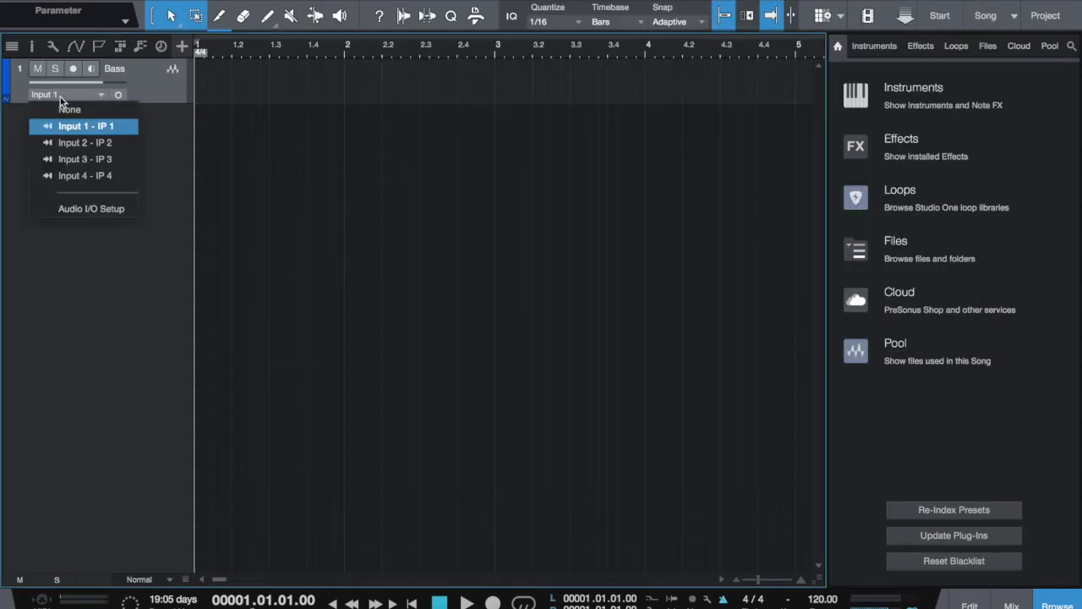
{"action": "left_click", "coordinate": [60, 101]}
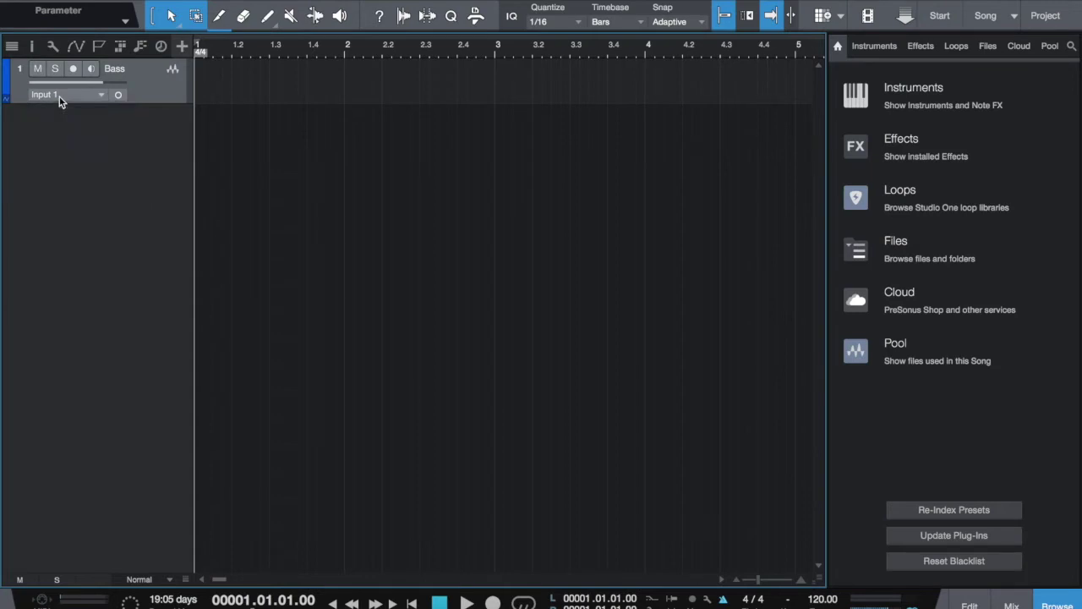
{"action": "left_click", "coordinate": [71, 72]}
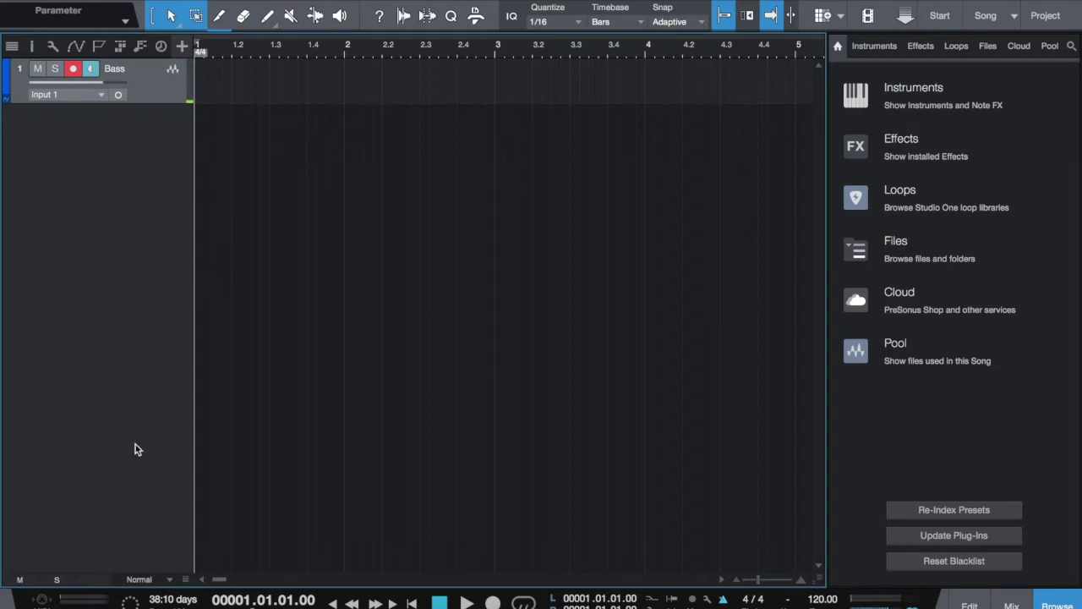
Inspect incoming messages in the MIDI Monitor, and view the Performance Monitor with its devices shown
{"action": "left_click", "coordinate": [43, 600]}
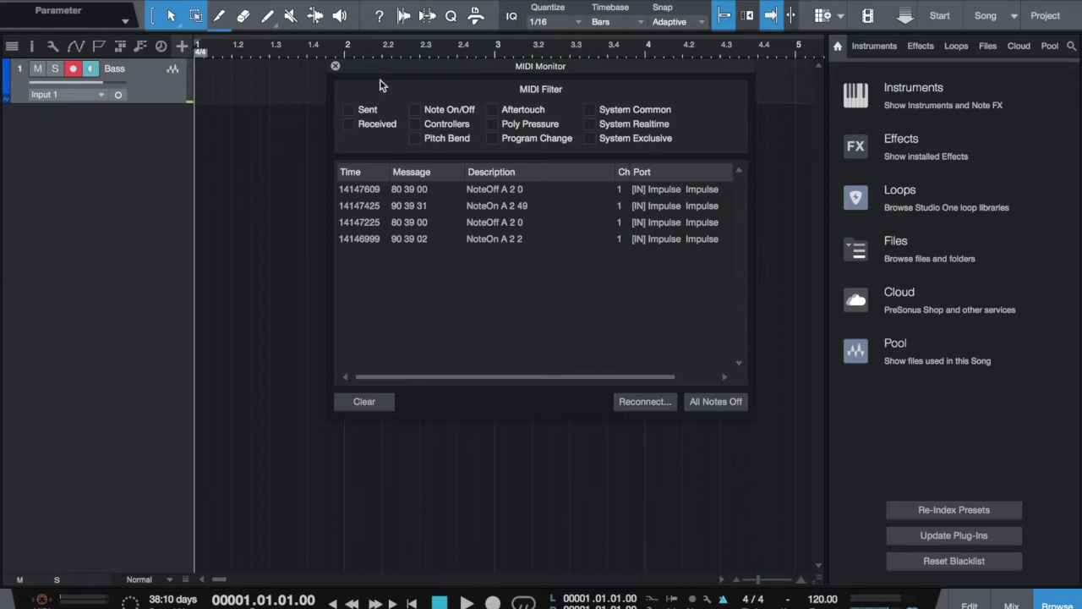
{"action": "left_click", "coordinate": [337, 67]}
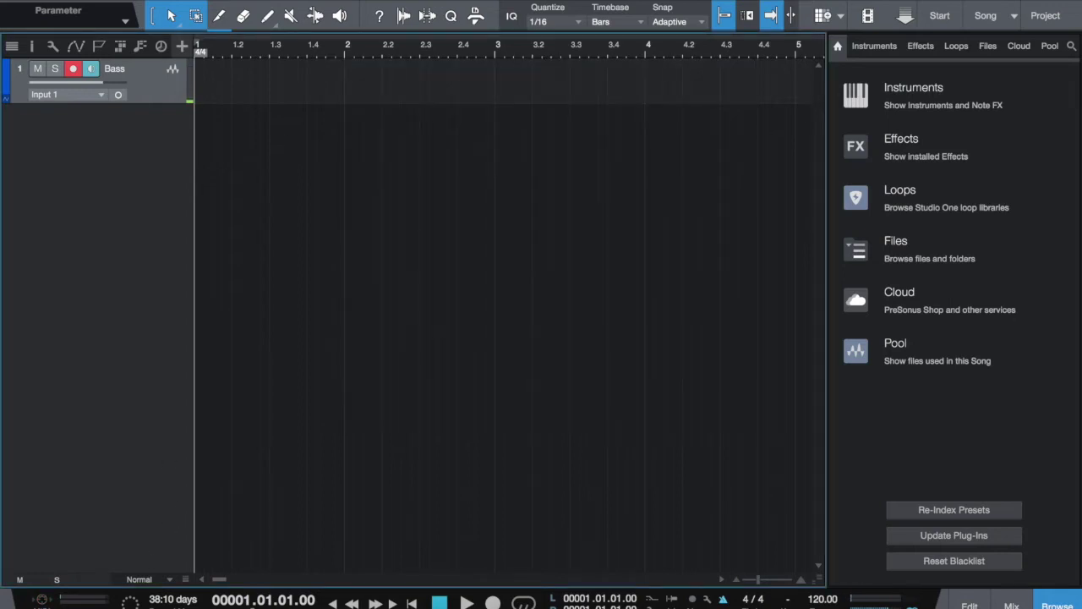
{"action": "key", "text": "alt+F12"}
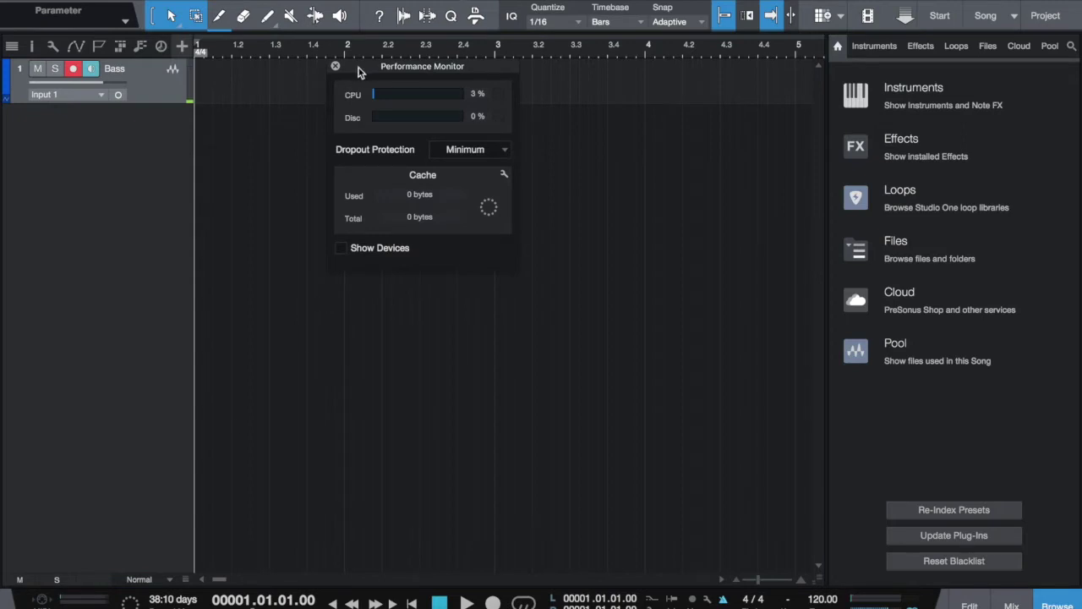
{"action": "left_click", "coordinate": [343, 248]}
Add an instrument track with Absynth 5, and close its plug-in window and the Performance Monitor
{"action": "left_click", "coordinate": [874, 95]}
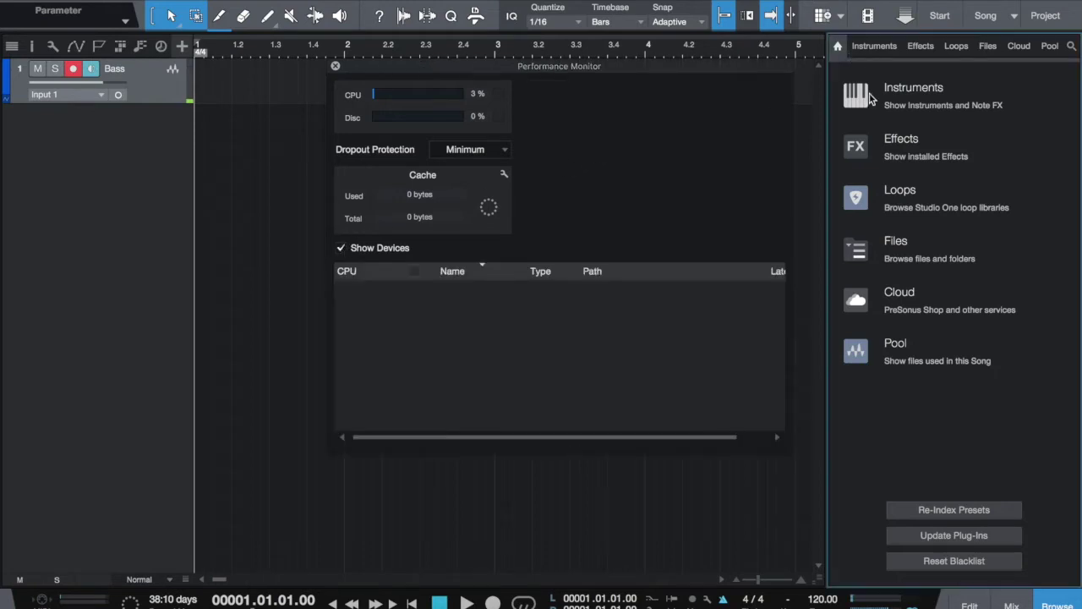
{"action": "left_click", "coordinate": [876, 47]}
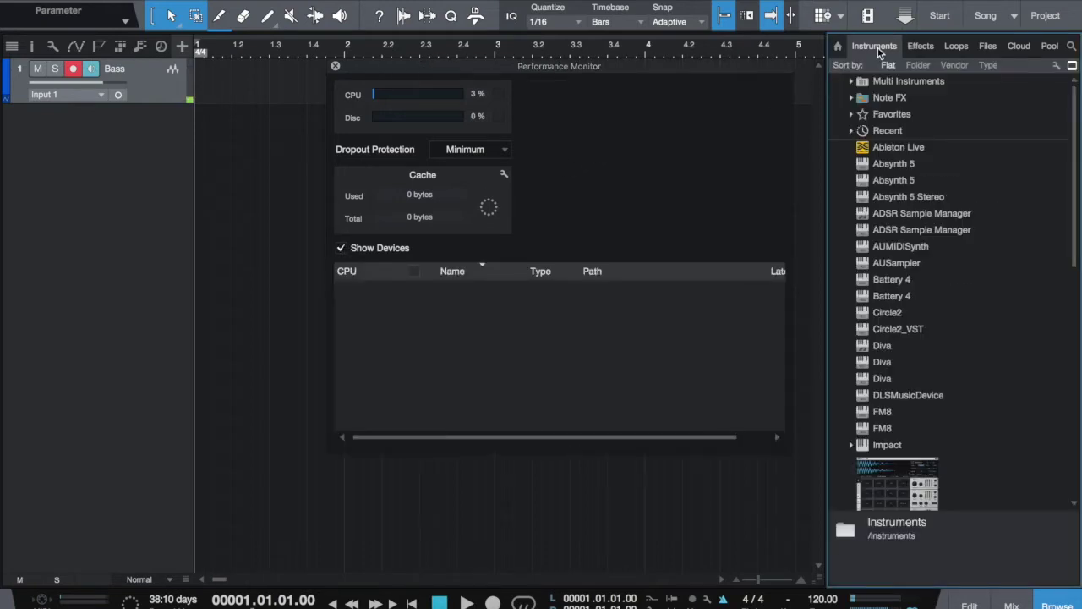
{"action": "left_click_drag", "start_coordinate": [893, 164], "coordinate": [401, 344]}
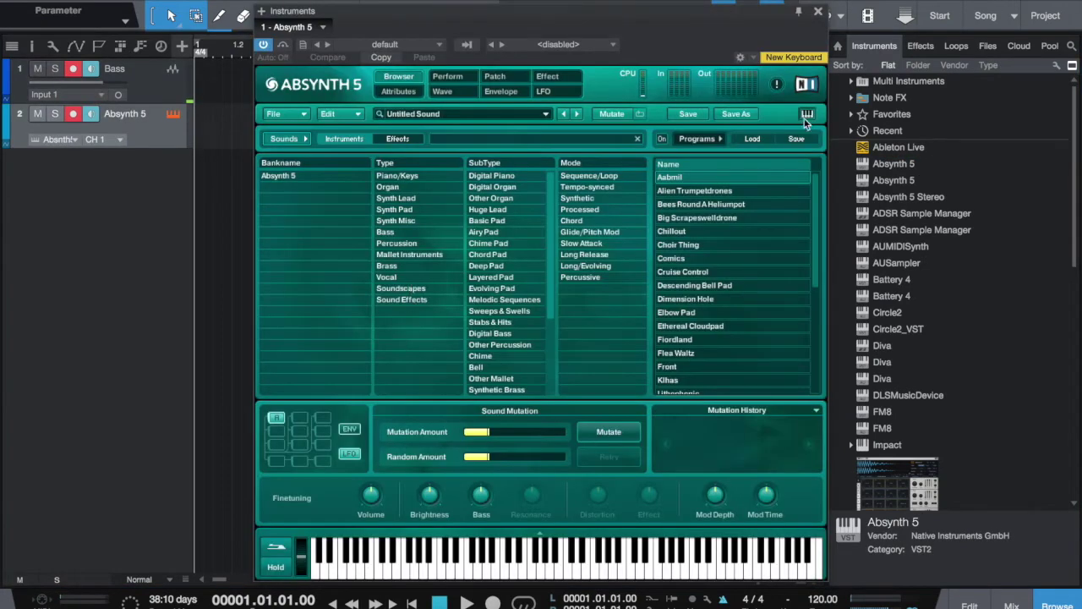
{"action": "left_click", "coordinate": [818, 12]}
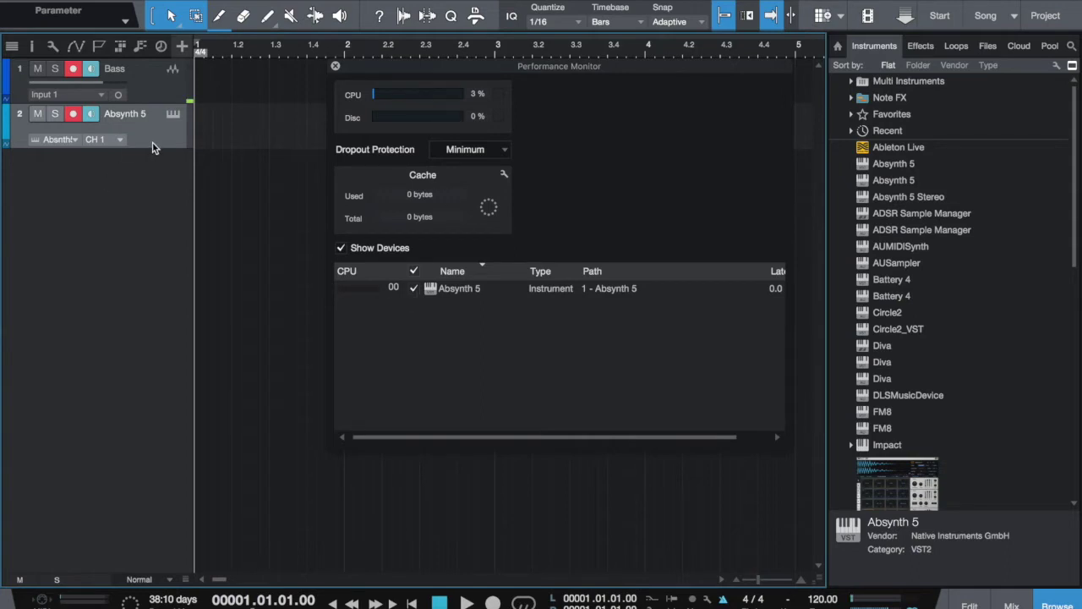
{"action": "left_click", "coordinate": [336, 67]}
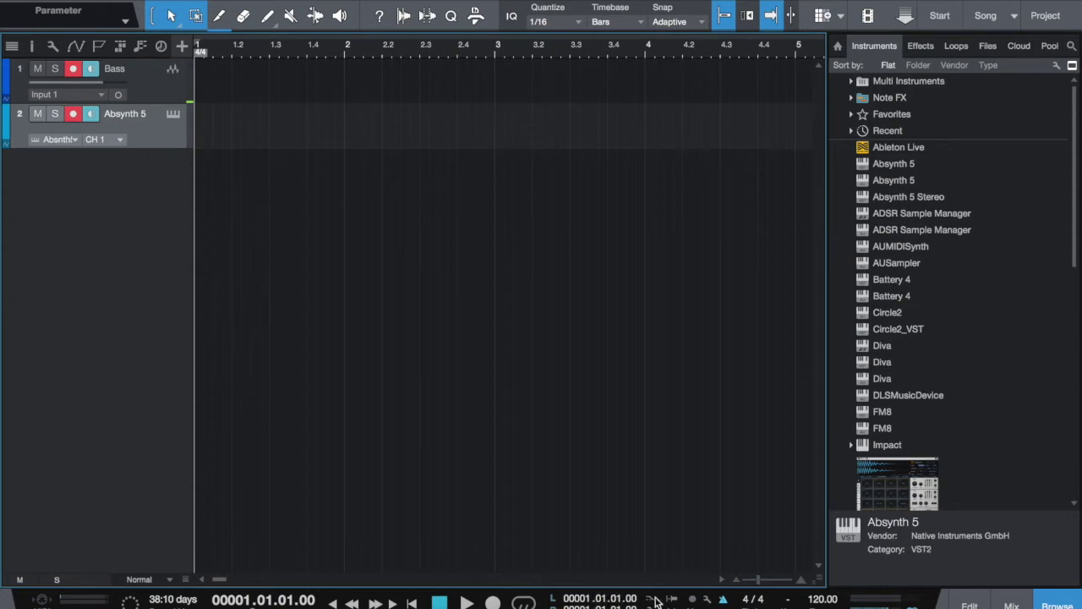
In the Metronome Setup, disable Click in Precount Only, enable a 1-bar preroll, and keep Click as the accent sound
{"action": "left_click", "coordinate": [724, 599]}
{"action": "left_click", "coordinate": [707, 600]}
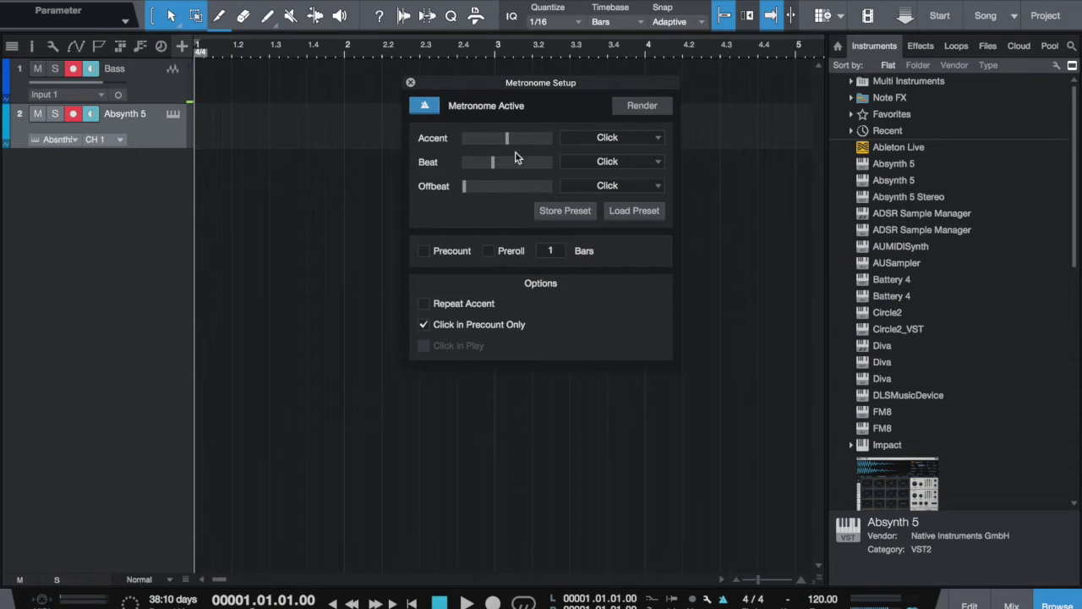
{"action": "left_click", "coordinate": [426, 328]}
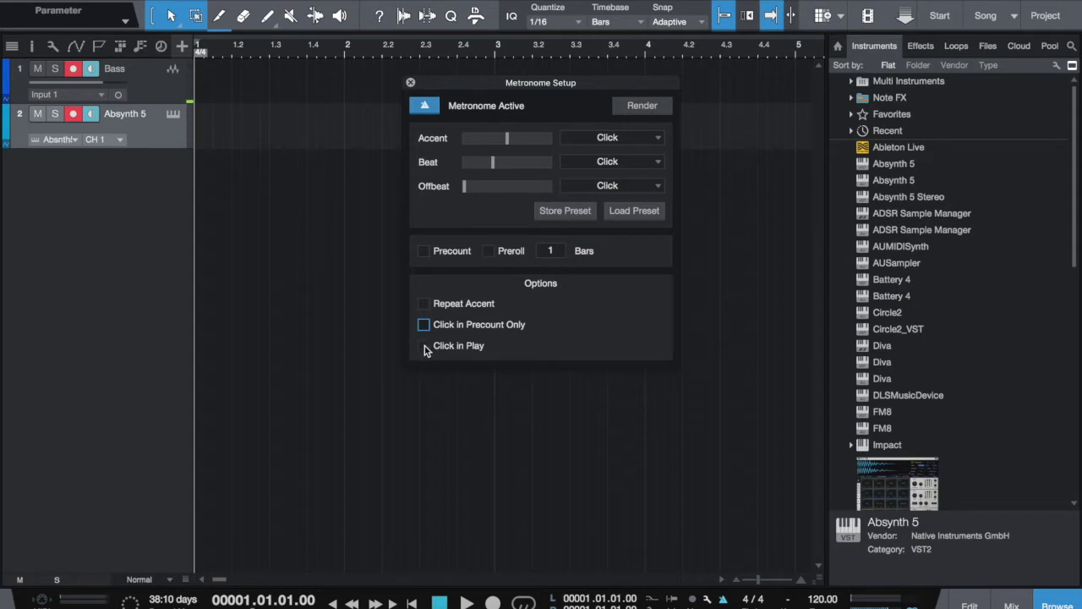
{"action": "left_click", "coordinate": [488, 251]}
{"action": "left_click", "coordinate": [630, 144]}
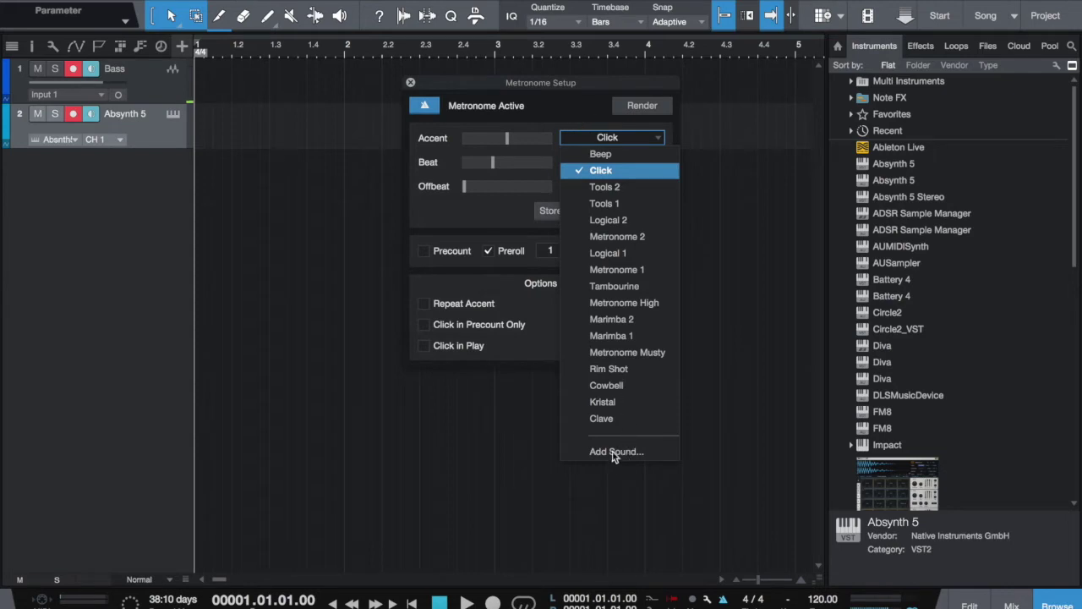
{"action": "left_click", "coordinate": [412, 90]}
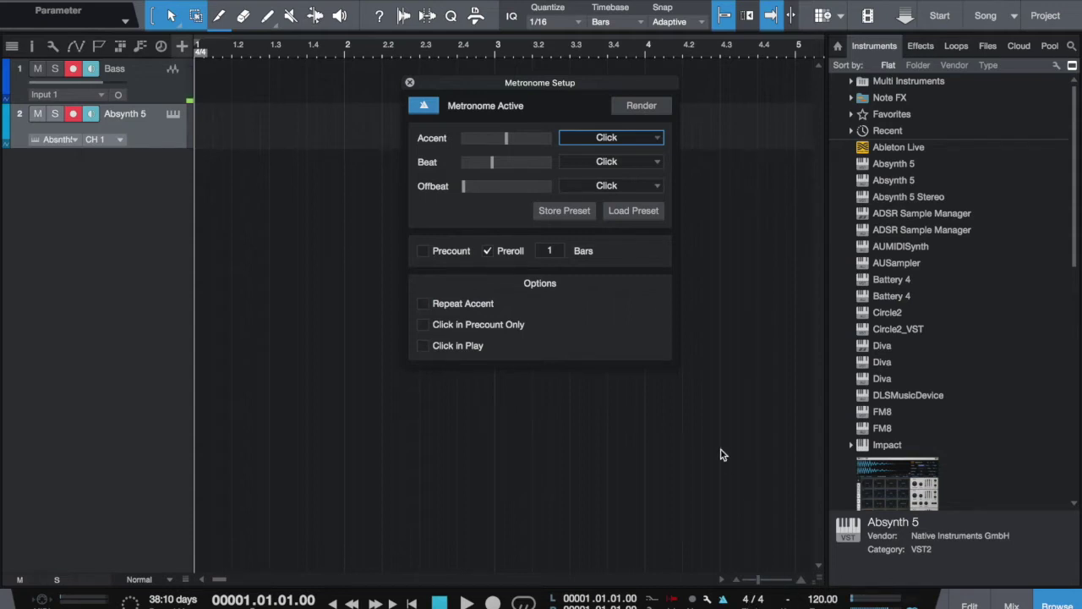
{"action": "left_click", "coordinate": [410, 84]}
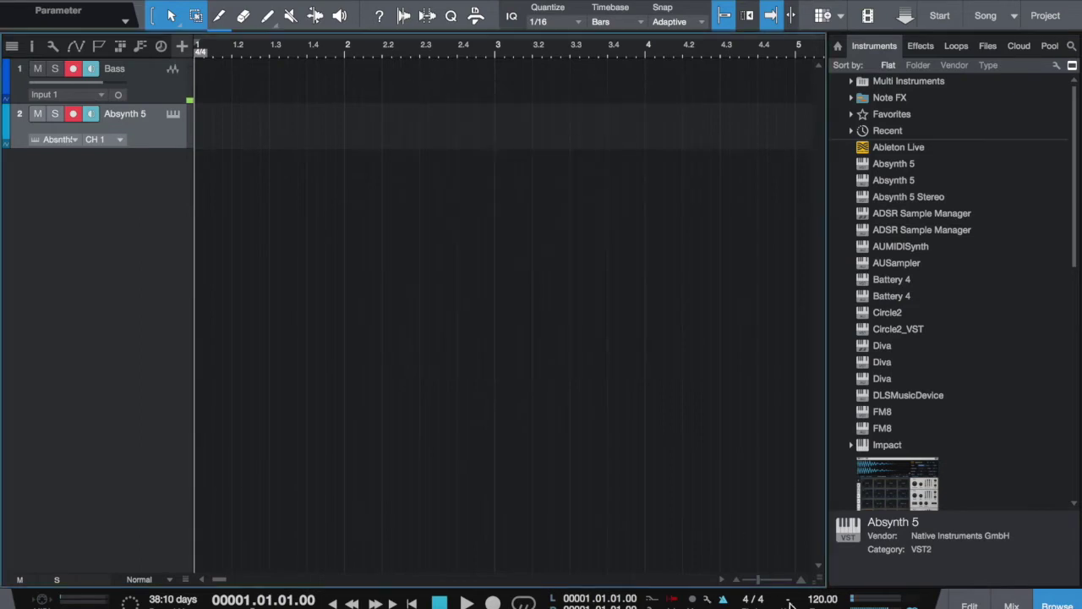
Set the song tempo to 109 BPM
{"action": "left_click", "coordinate": [788, 598]}
{"action": "left_click_drag", "start_coordinate": [822, 602], "coordinate": [822, 606]}
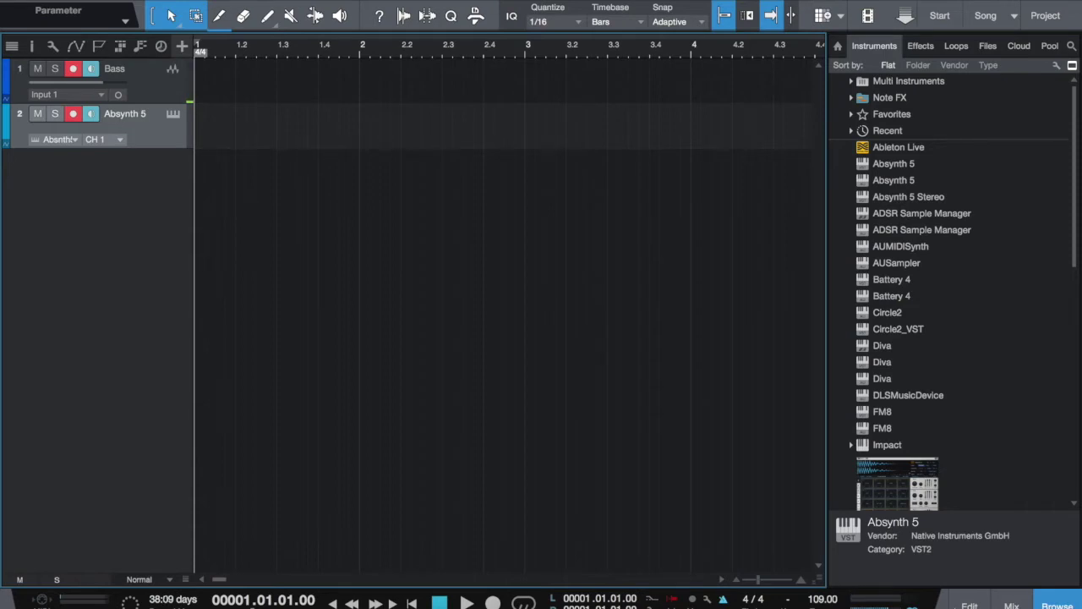
Look through the browser's Instruments, Effects, Loops, Files and Cloud content
{"action": "left_click", "coordinate": [1046, 604]}
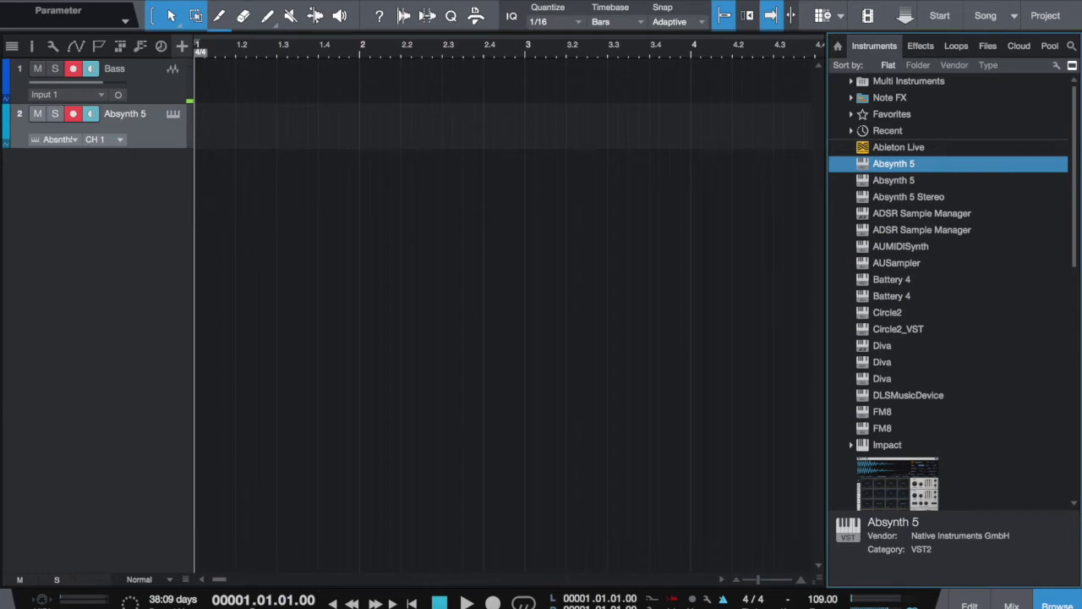
{"action": "left_click", "coordinate": [914, 45]}
{"action": "left_click", "coordinate": [888, 46]}
{"action": "left_click", "coordinate": [916, 46]}
{"action": "left_click", "coordinate": [888, 46]}
{"action": "left_click", "coordinate": [911, 45]}
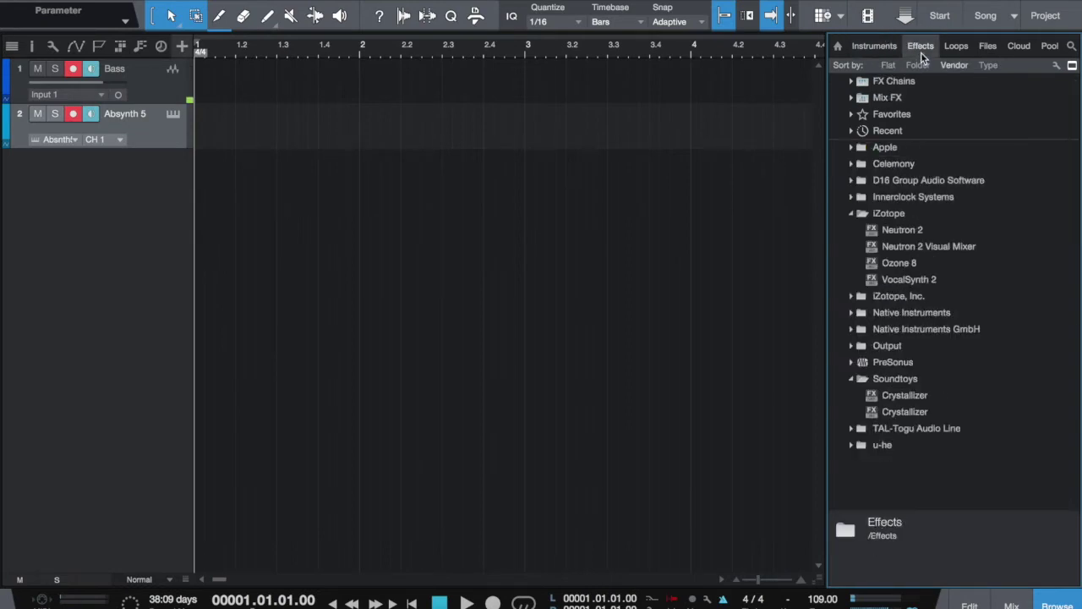
{"action": "left_click", "coordinate": [952, 49]}
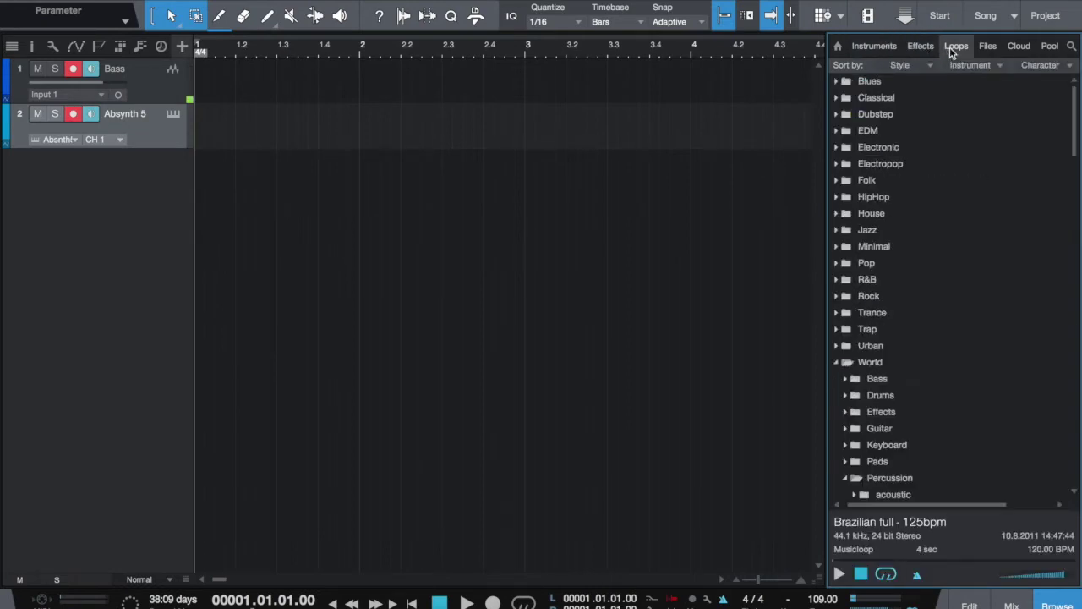
{"action": "left_click", "coordinate": [985, 49]}
{"action": "left_click", "coordinate": [1012, 49]}
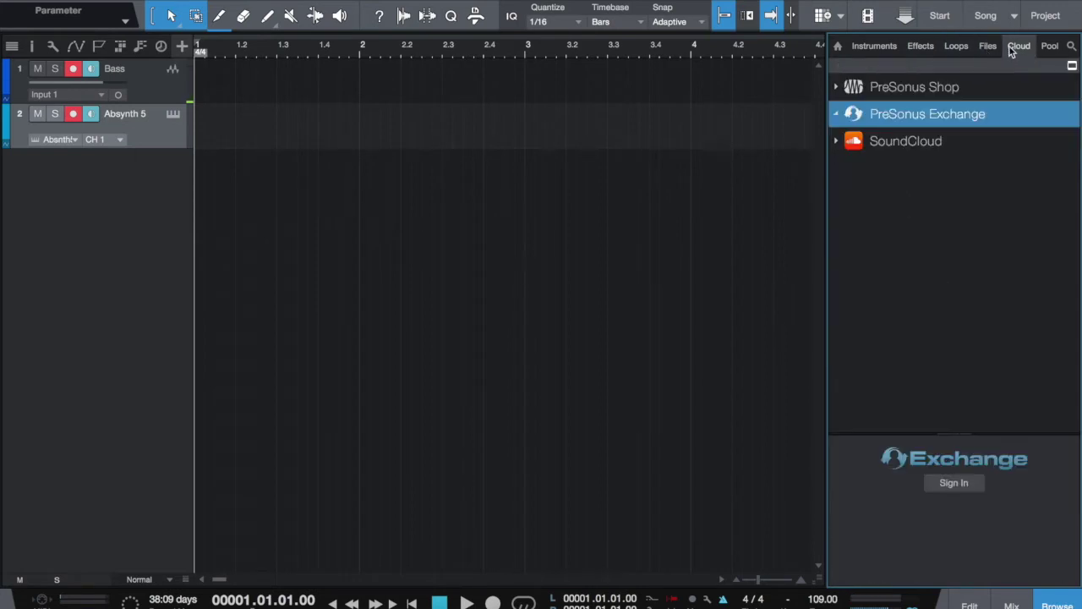
{"action": "left_click", "coordinate": [862, 110]}
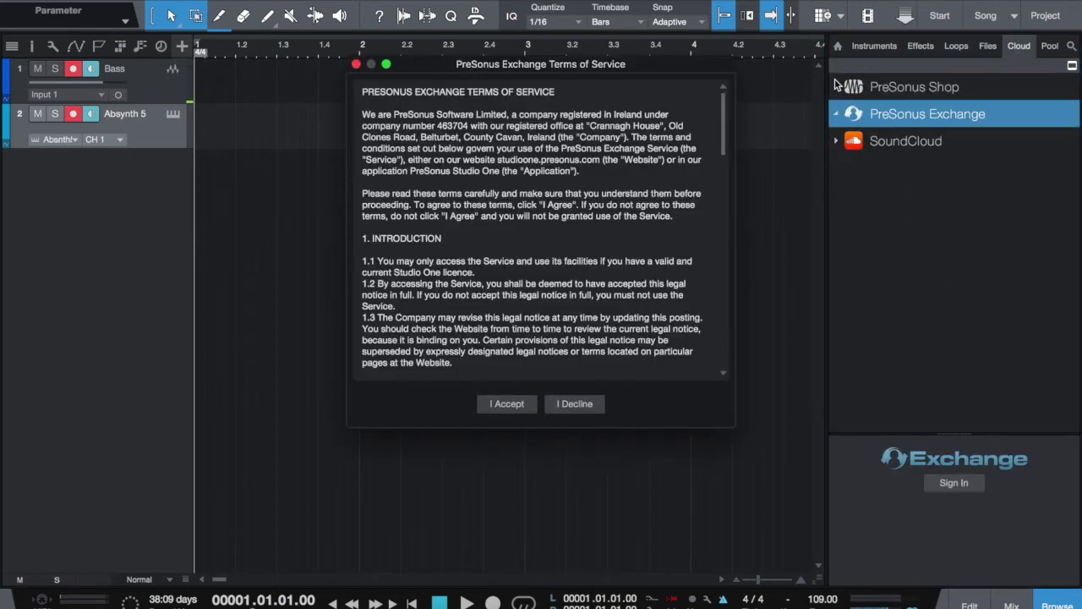
{"action": "left_click", "coordinate": [528, 404]}
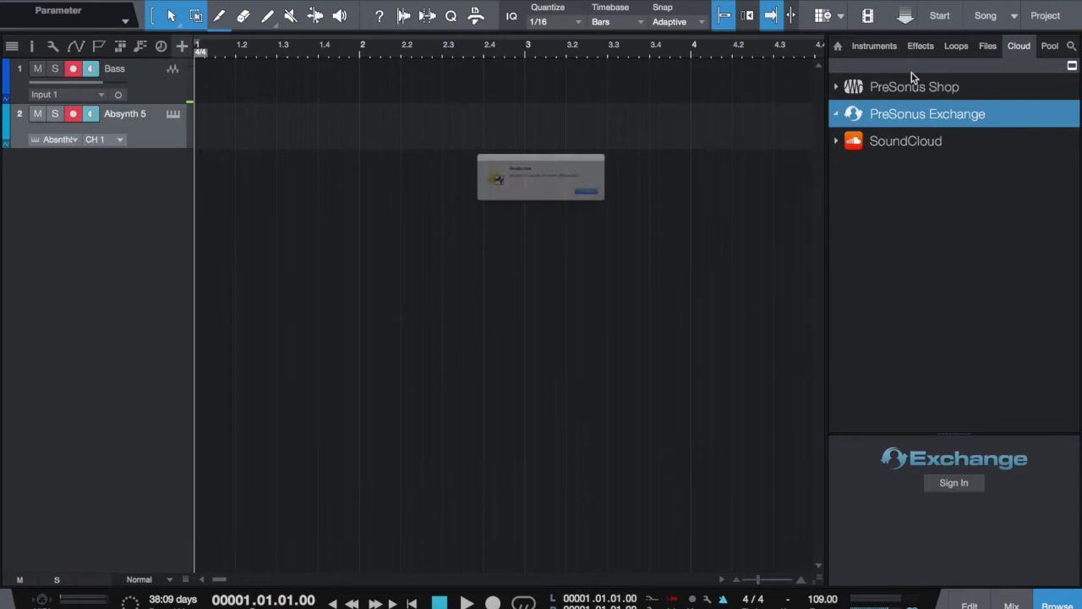
{"action": "left_click", "coordinate": [653, 212]}
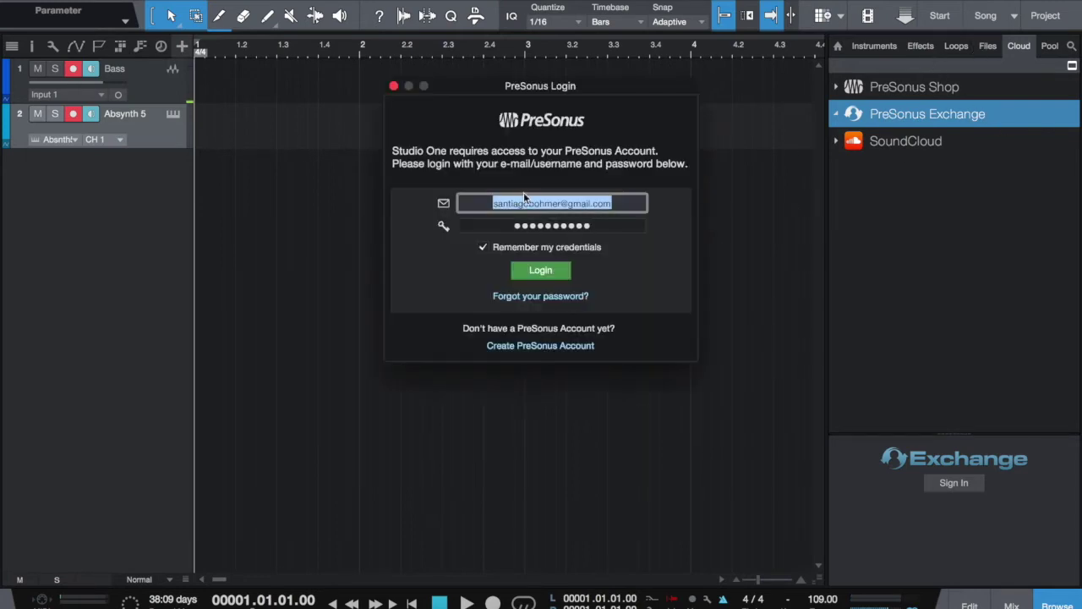
{"action": "key", "text": "Escape"}
Add the World percussion loop "Brazilian full - 125bpm" to a new track at bar 1 and open it for note editing
{"action": "left_click", "coordinate": [946, 47]}
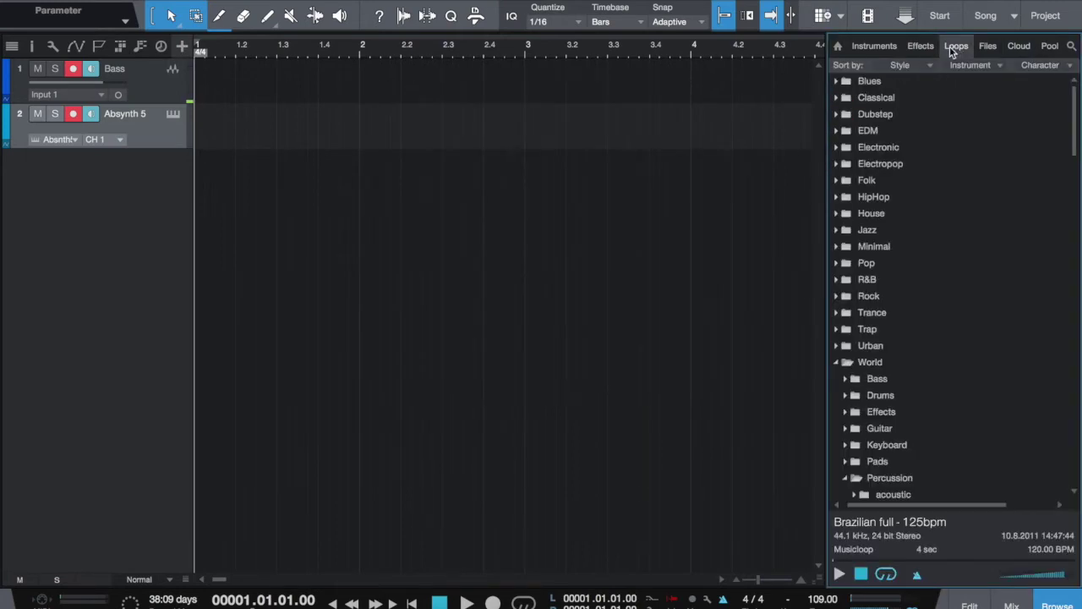
{"action": "scroll", "coordinate": [918, 213], "scroll_direction": "down", "scroll_amount": 5}
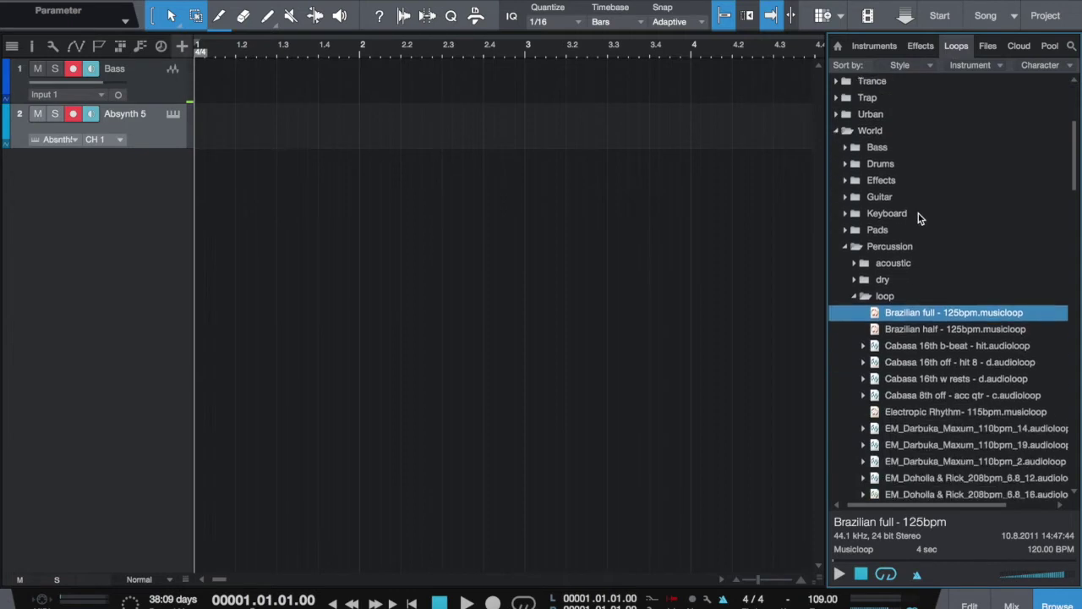
{"action": "scroll", "coordinate": [939, 312], "scroll_direction": "down", "scroll_amount": 1}
{"action": "left_click_drag", "start_coordinate": [927, 317], "coordinate": [222, 246]}
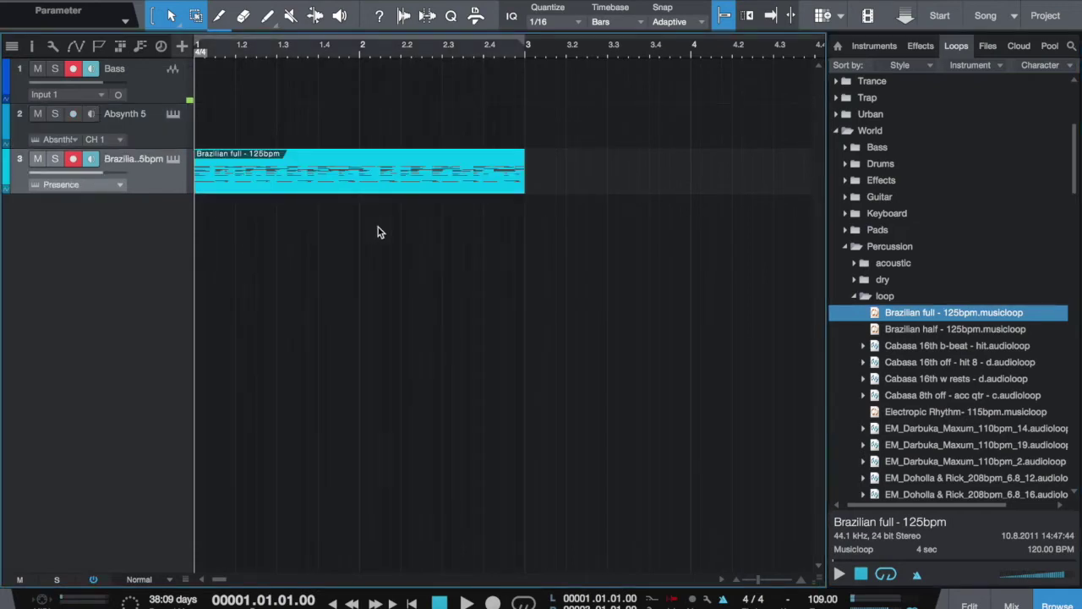
{"action": "double_click", "coordinate": [352, 184]}
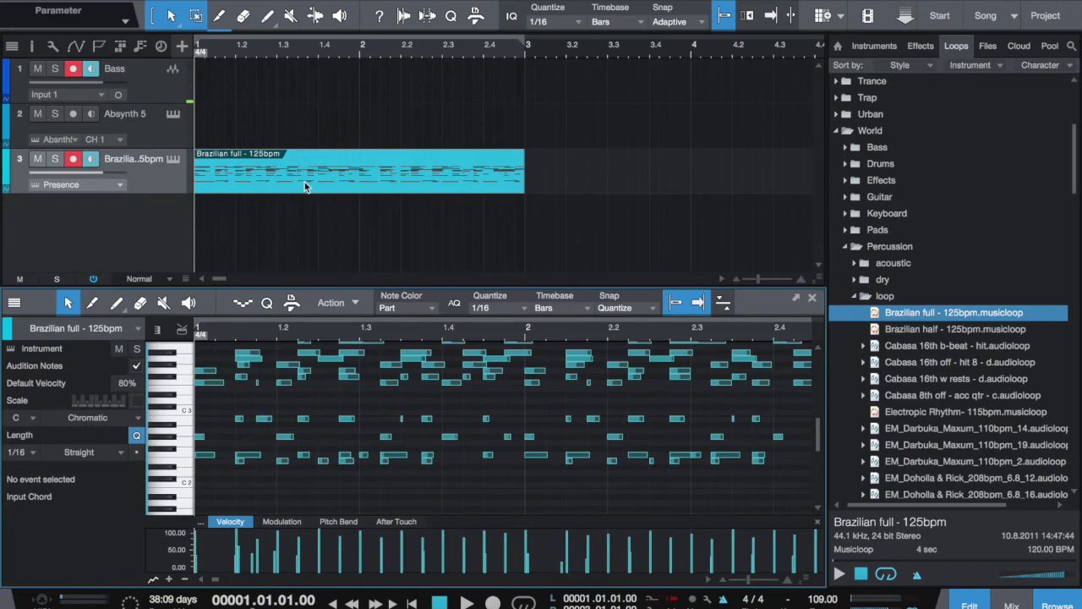
Open the Brazilian loop track's Presence instrument and examine it alongside Absynth 5, ending on Presence
{"action": "left_click", "coordinate": [157, 138]}
{"action": "left_click", "coordinate": [144, 158]}
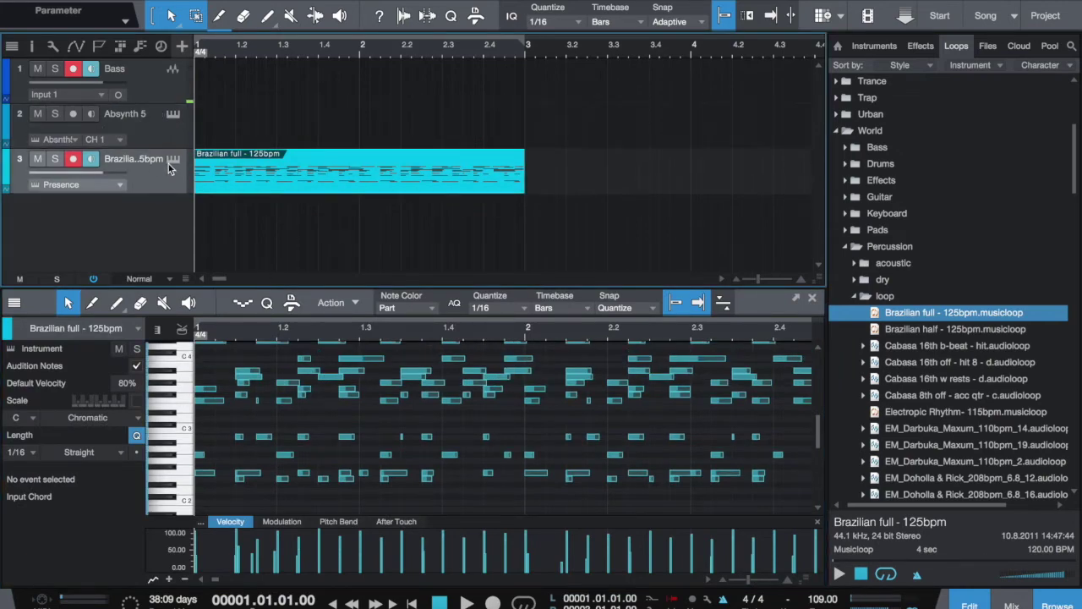
{"action": "left_click", "coordinate": [172, 160]}
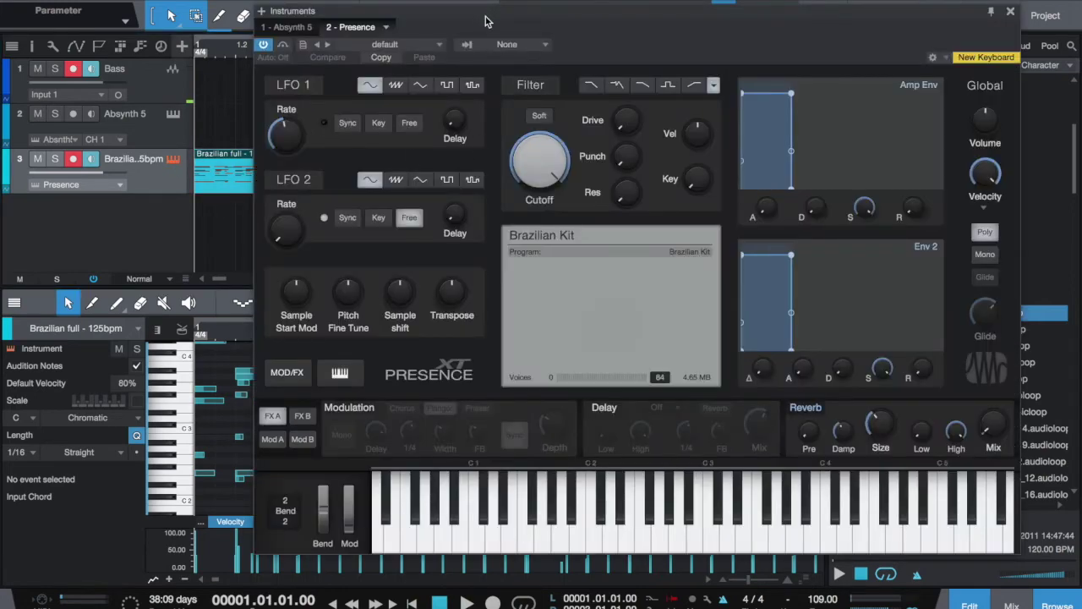
{"action": "left_click", "coordinate": [287, 27]}
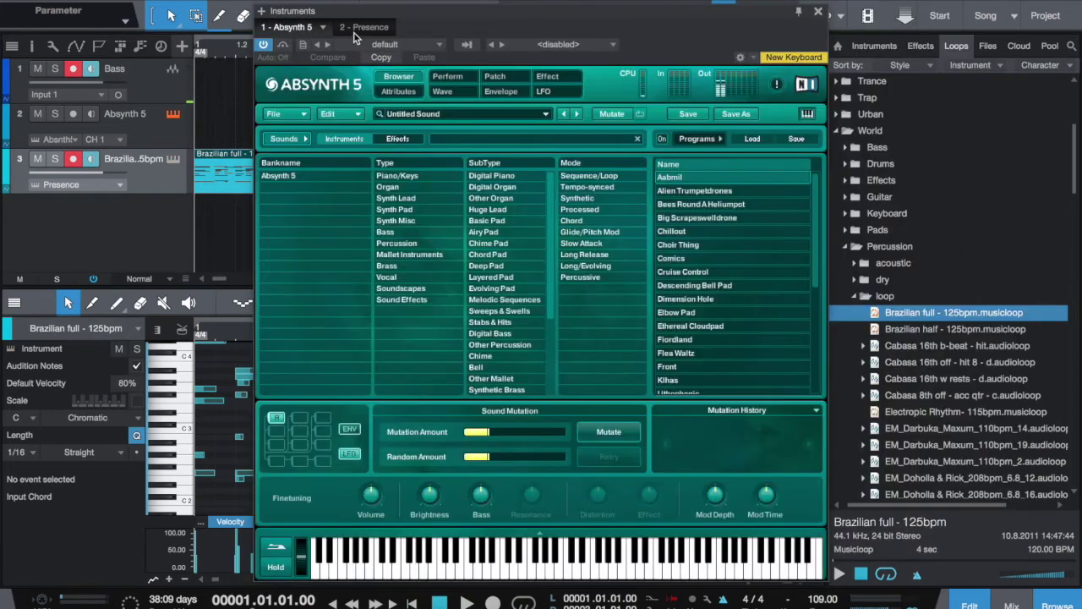
{"action": "left_click", "coordinate": [356, 32]}
{"action": "left_click", "coordinate": [288, 27]}
{"action": "left_click", "coordinate": [351, 27]}
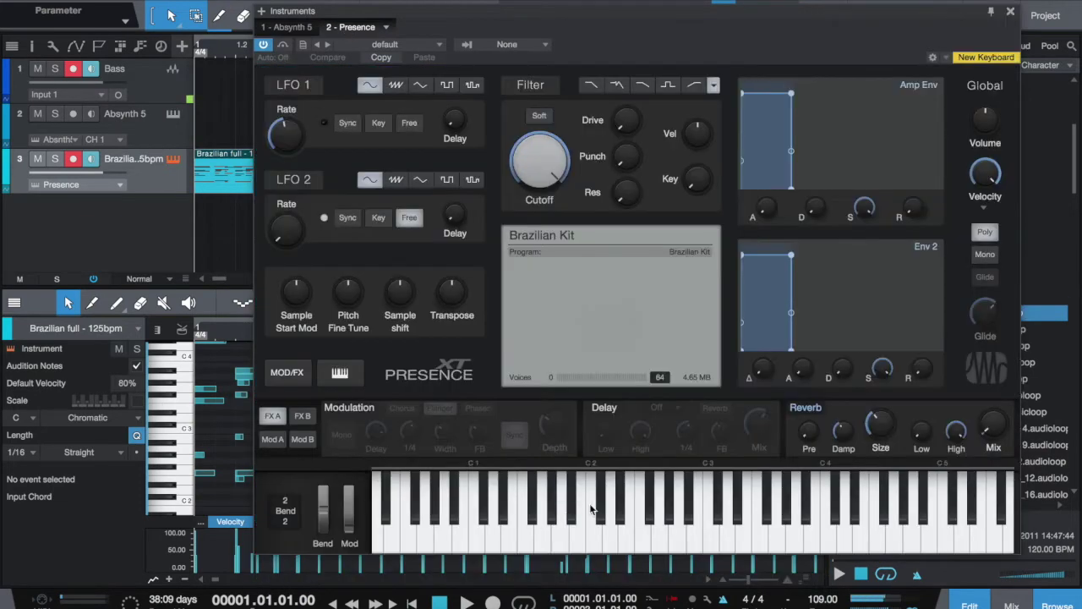
Close the Presence window, set the song tempo to 111 BPM and play the Brazilian loop
{"action": "left_click", "coordinate": [1010, 12]}
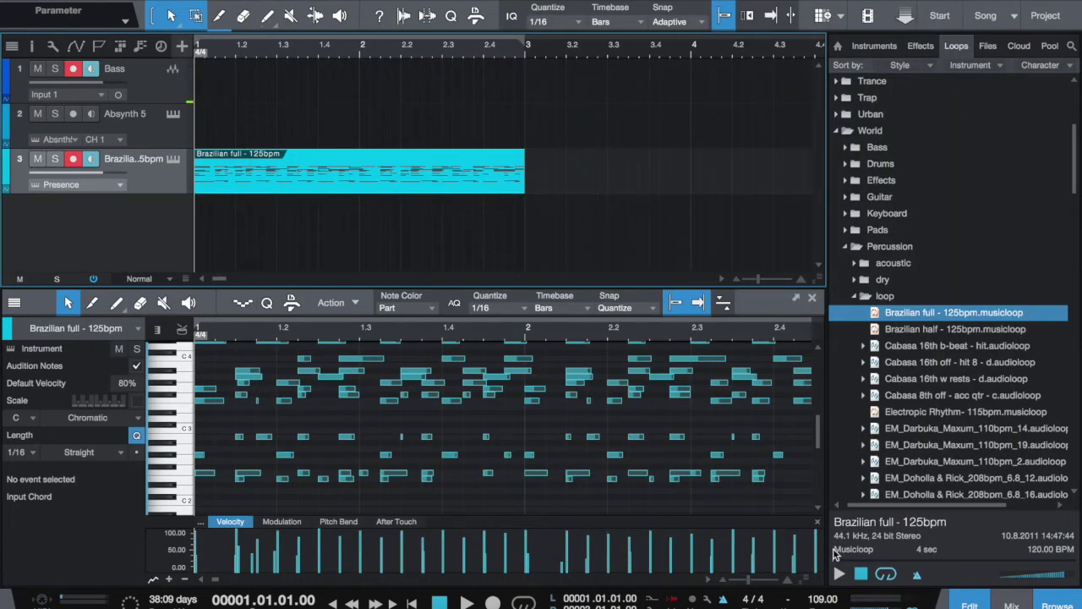
{"action": "mouse_move", "coordinate": [822, 599]}
{"action": "left_mouse_down"}
{"action": "mouse_move", "coordinate": [827, 585]}
{"action": "mouse_move", "coordinate": [834, 606]}
{"action": "mouse_move", "coordinate": [839, 596]}
{"action": "left_mouse_up"}
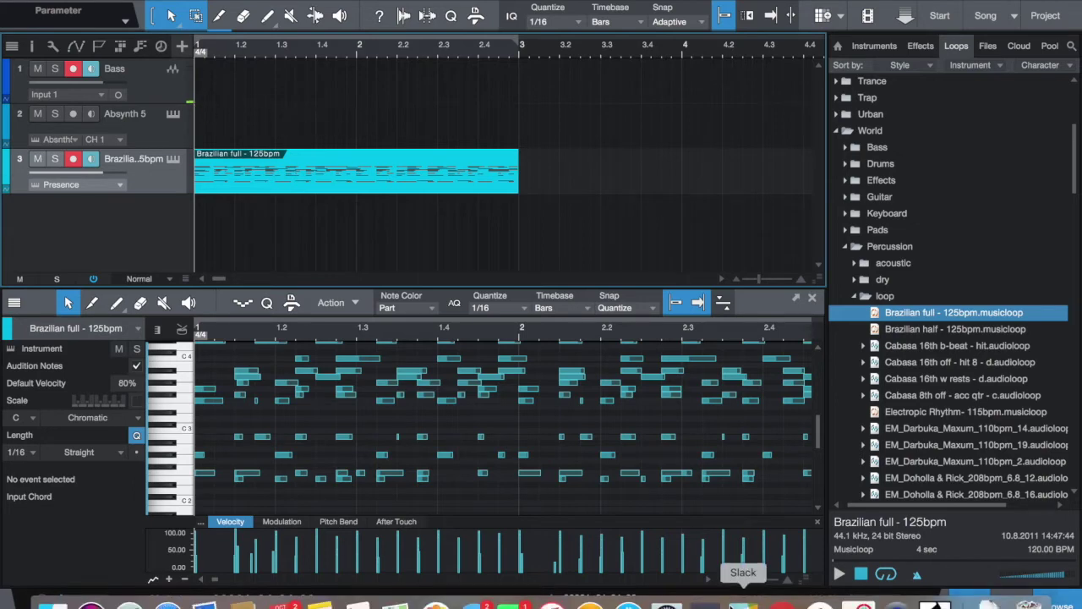
{"action": "key", "text": "space"}
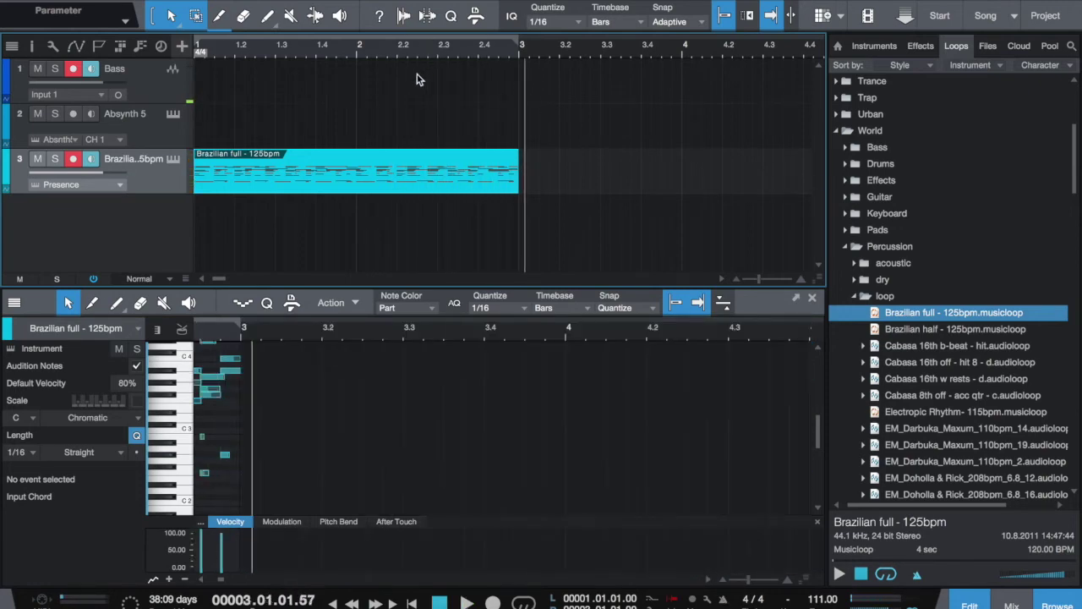
Duplicate the "Brazilian full - 125bpm" loop four times in a row so it fills bars 1 to 11
{"action": "left_click", "coordinate": [482, 182]}
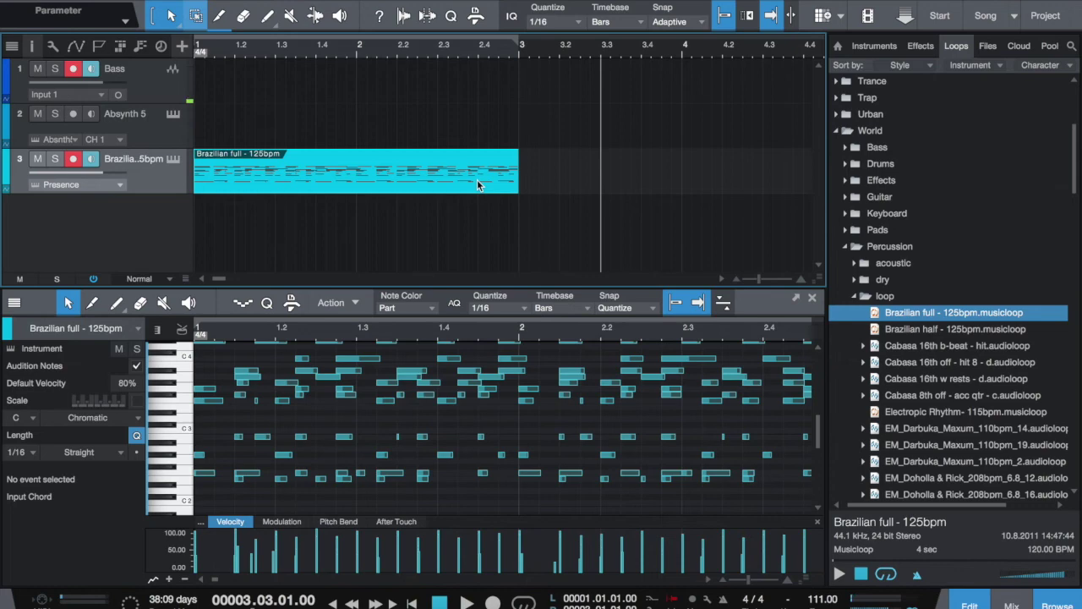
{"action": "key", "text": "d"}
{"action": "key", "text": "d"}
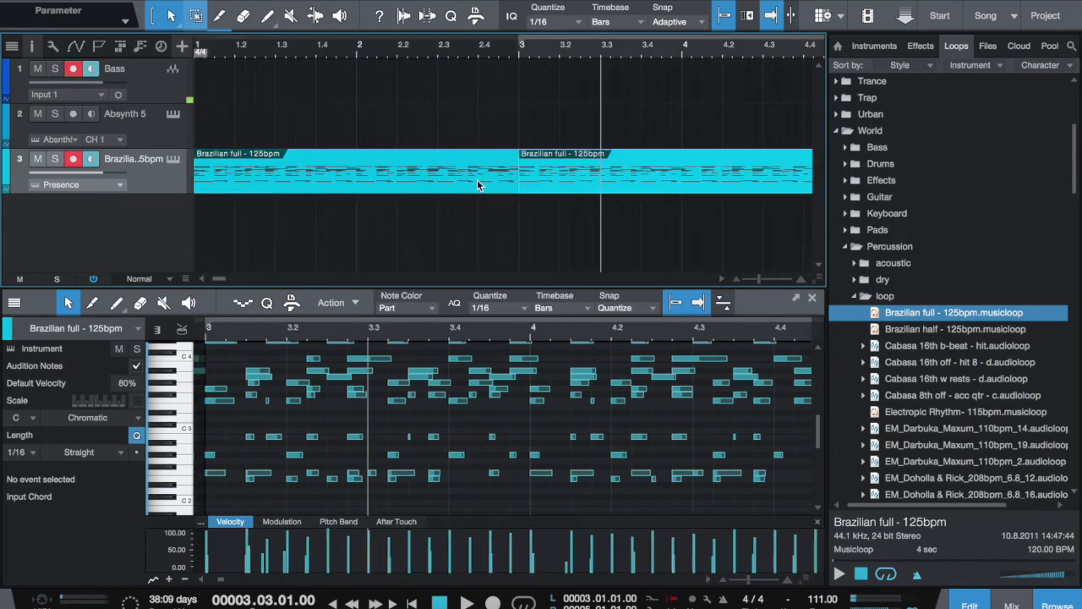
{"action": "key", "text": "d"}
{"action": "key", "text": "d"}
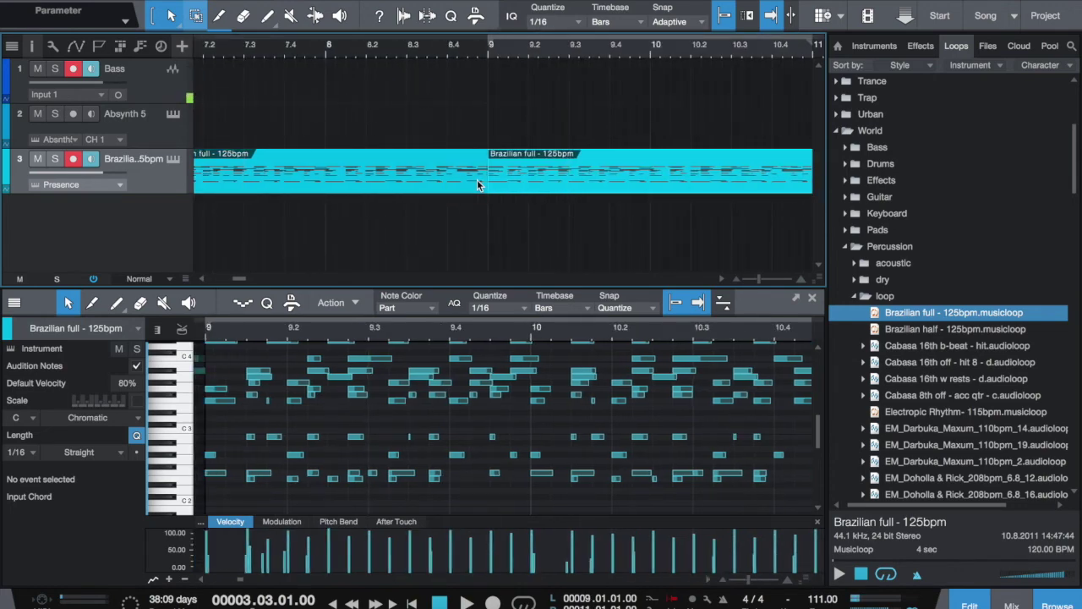
{"action": "scroll", "coordinate": [478, 184], "scroll_direction": "left", "scroll_amount": 5}
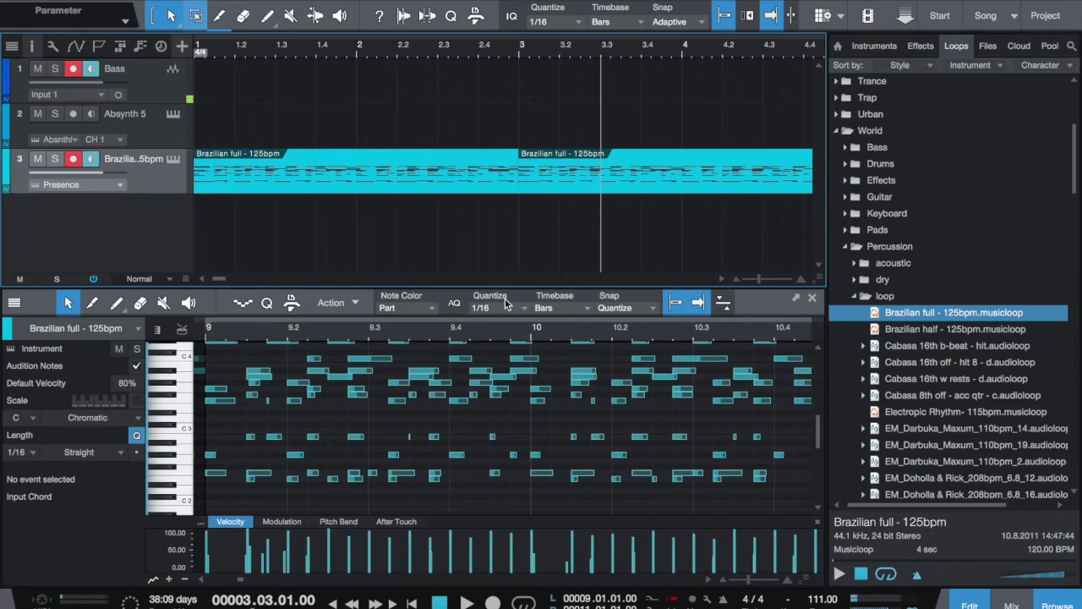
{"action": "key", "text": "w"}
{"action": "key", "text": "ctrl+z"}
{"action": "key", "text": "d"}
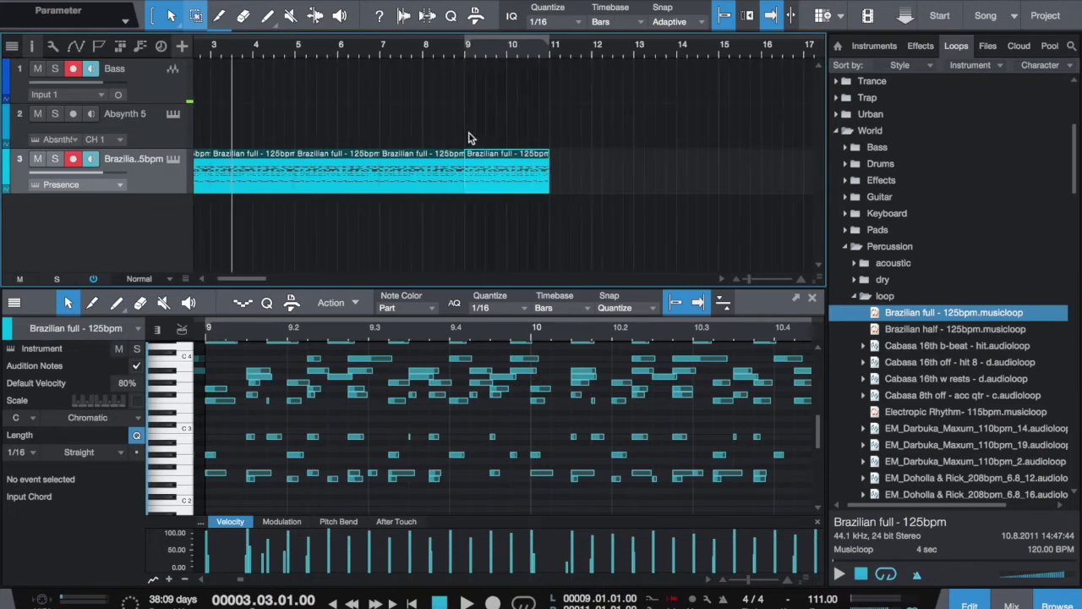
{"action": "key", "text": "e"}
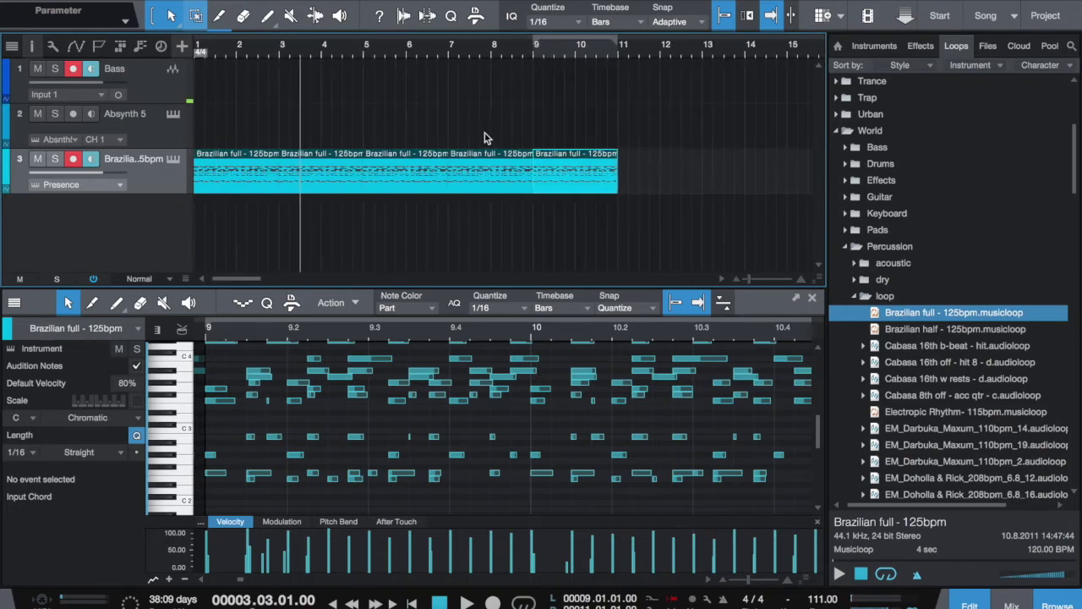
Set the loop range's start to bar 1 and turn on looping
{"action": "left_click", "coordinate": [535, 204]}
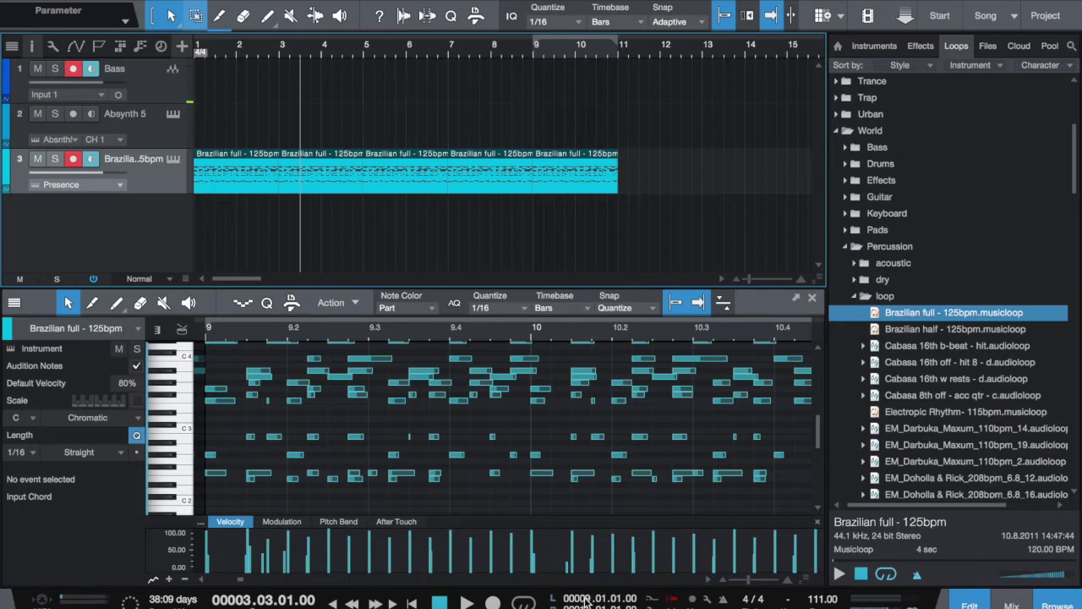
{"action": "scroll", "coordinate": [580, 598], "scroll_direction": "down", "scroll_amount": 7}
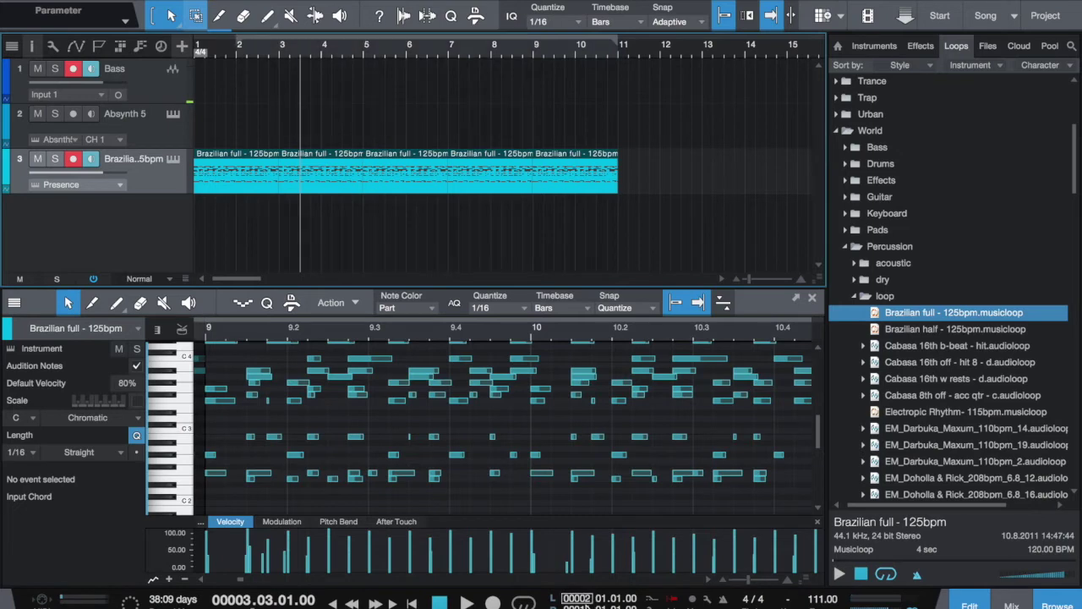
{"action": "scroll", "coordinate": [580, 599], "scroll_direction": "down", "scroll_amount": 1}
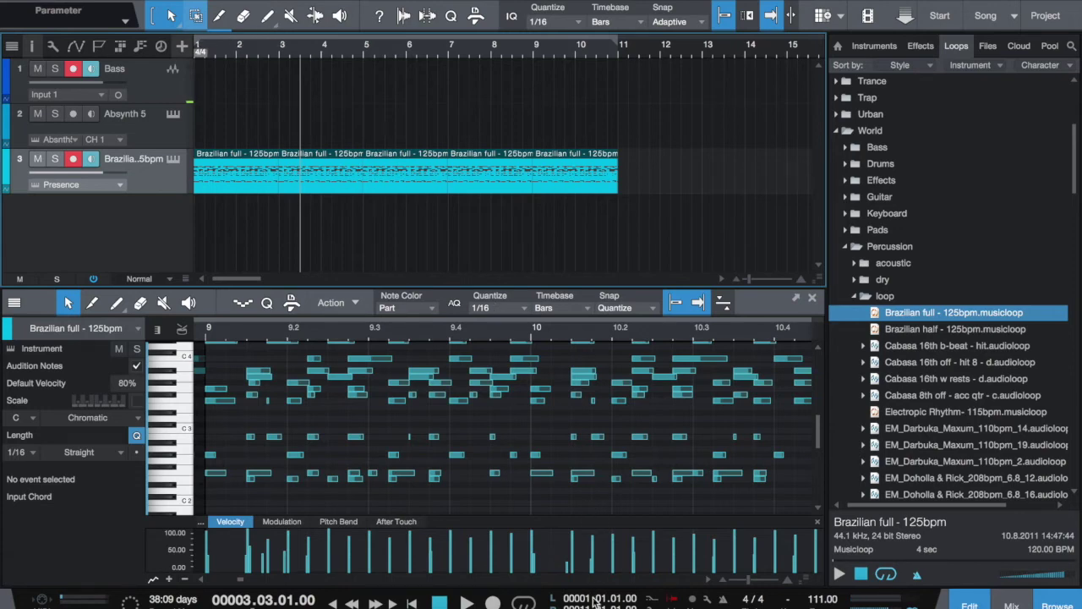
{"action": "scroll", "coordinate": [597, 598], "scroll_direction": "up", "scroll_amount": 3}
{"action": "scroll", "coordinate": [597, 598], "scroll_direction": "down", "scroll_amount": 3}
{"action": "left_click", "coordinate": [401, 36]}
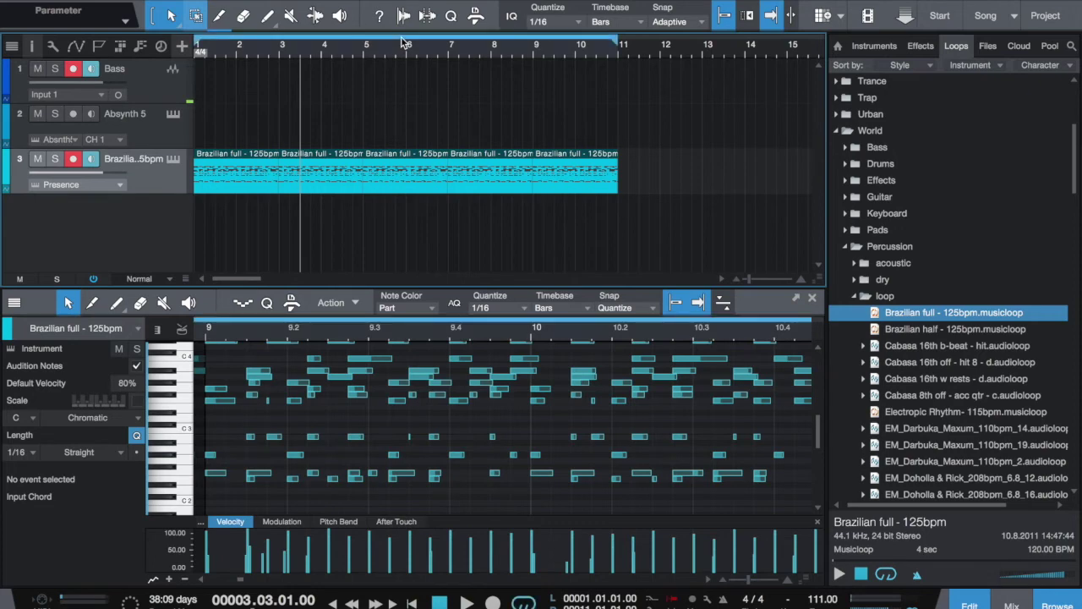
Move the end of the loop range to bar 9, keeping looping on
{"action": "left_click", "coordinate": [523, 602]}
{"action": "left_click", "coordinate": [523, 602]}
{"action": "left_click_drag", "start_coordinate": [619, 44], "coordinate": [534, 50]}
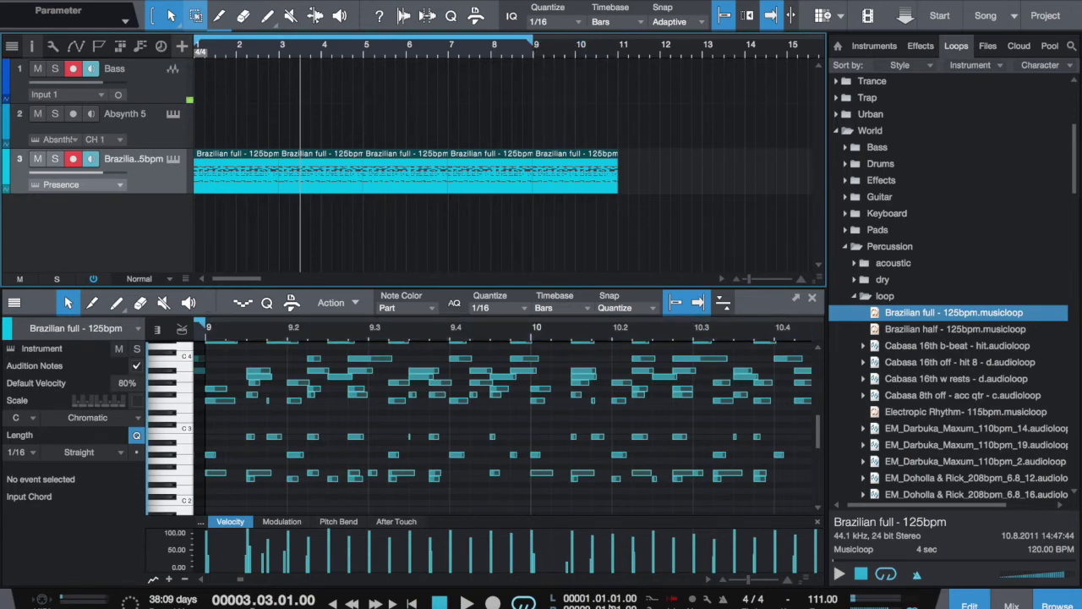
{"action": "key", "text": "ctrl+z"}
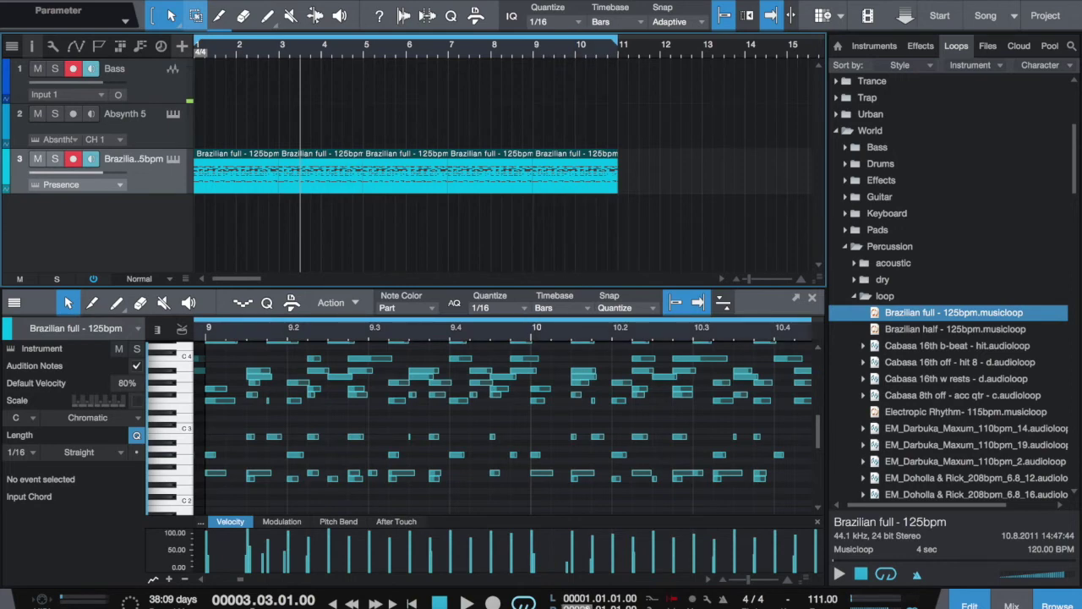
{"action": "key", "text": "ctrl+y"}
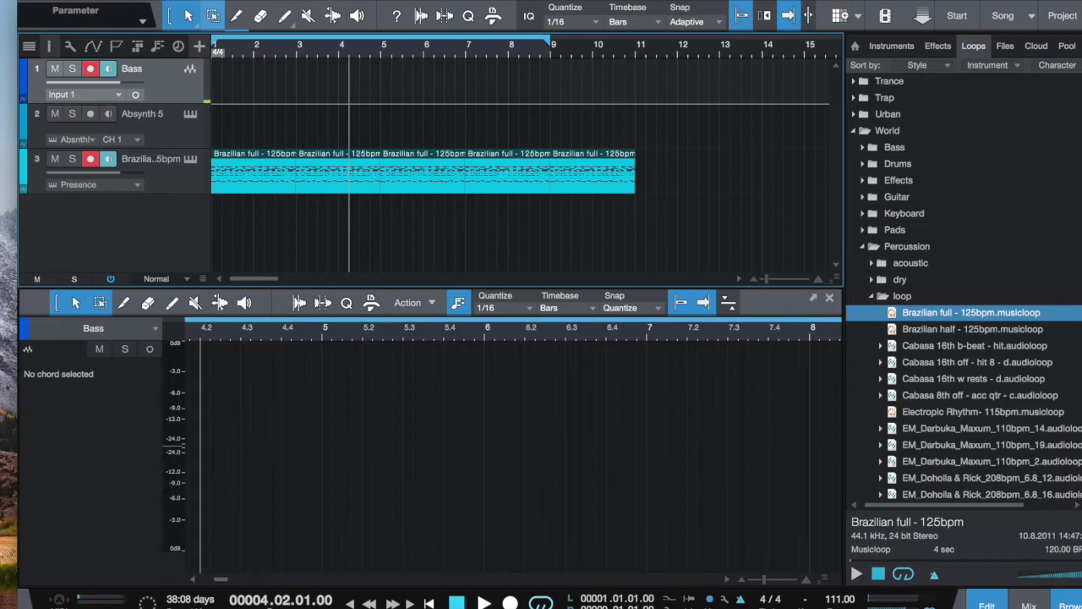
Show the recording options and keep the record mode on Takes to Layers
{"action": "left_click", "coordinate": [461, 252]}
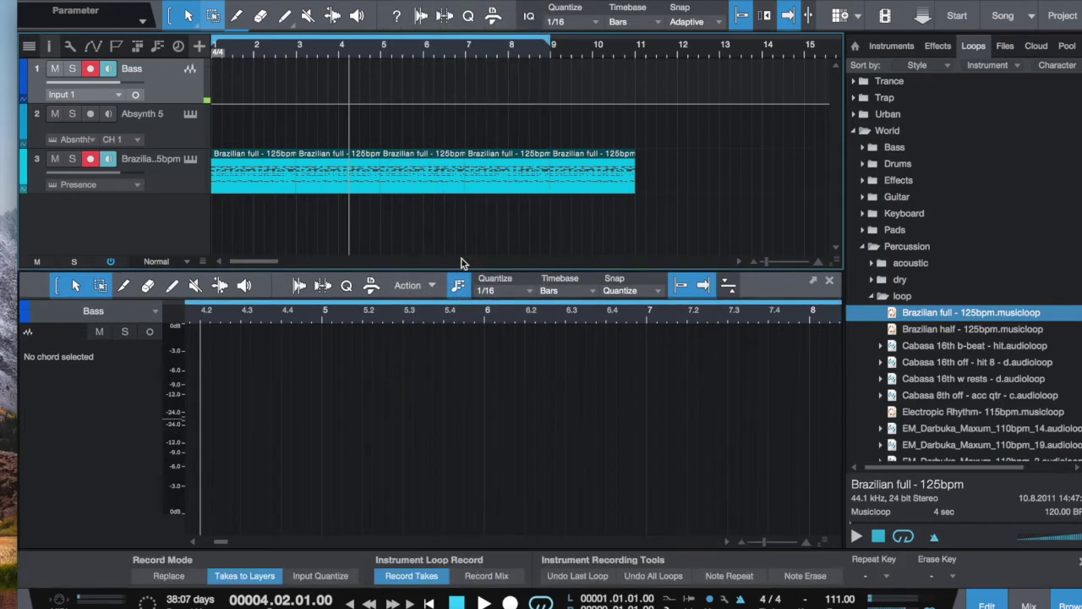
{"action": "left_click", "coordinate": [271, 577]}
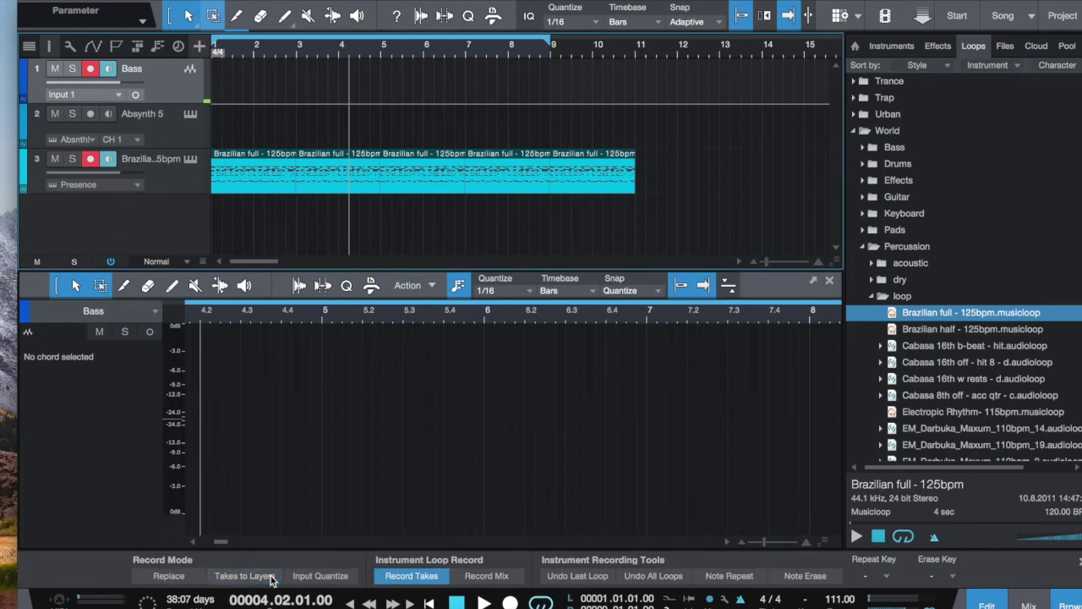
{"action": "left_click", "coordinate": [270, 577]}
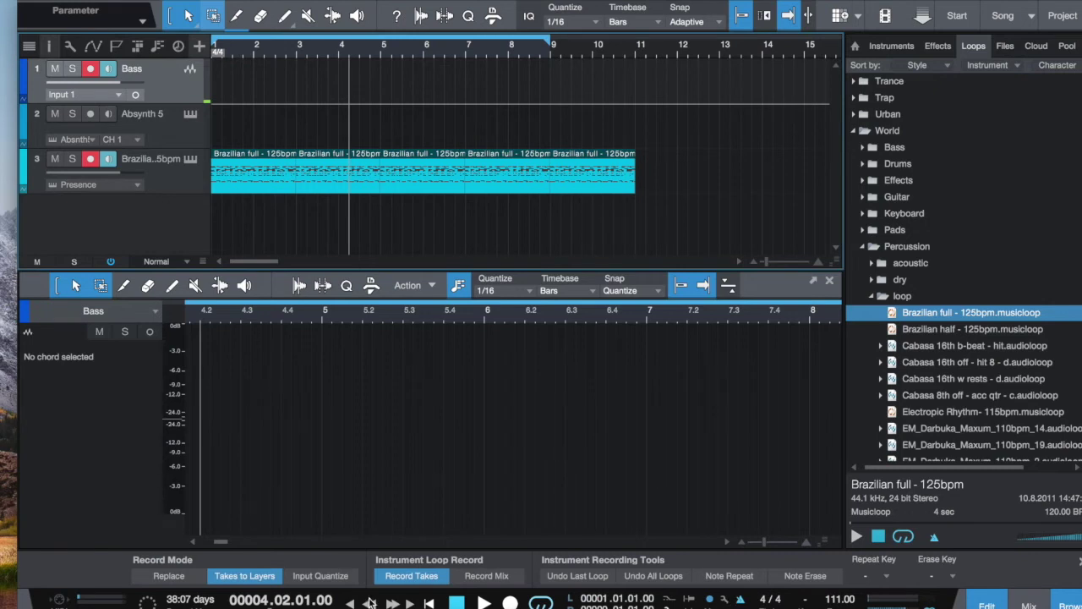
Check the metronome's 1-bar precount and loop-record three takes on the Bass track over bars 1 to 9
{"action": "left_click", "coordinate": [428, 603]}
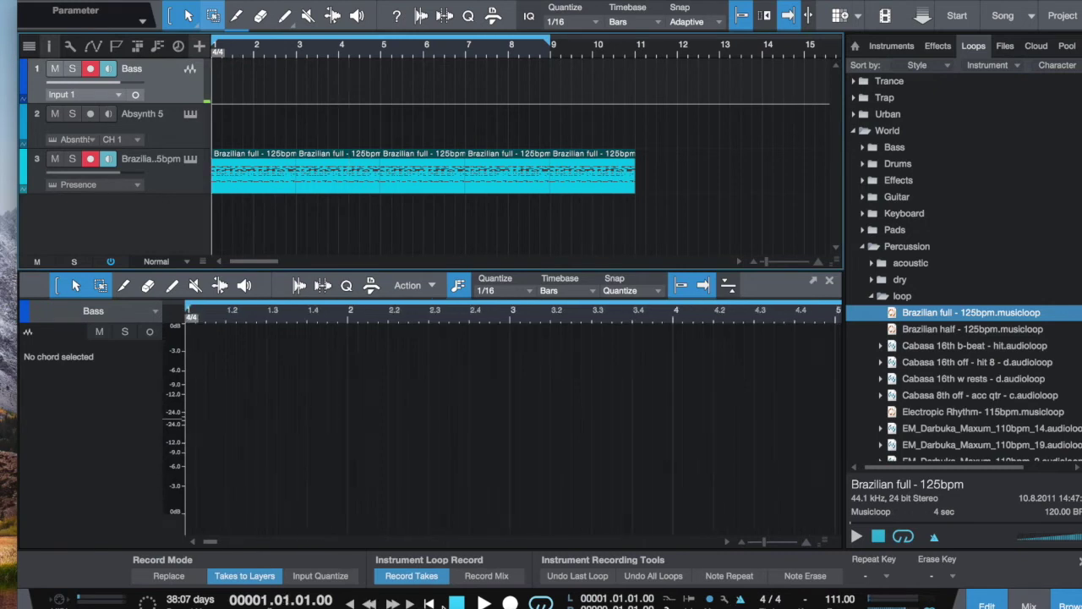
{"action": "left_click", "coordinate": [724, 600]}
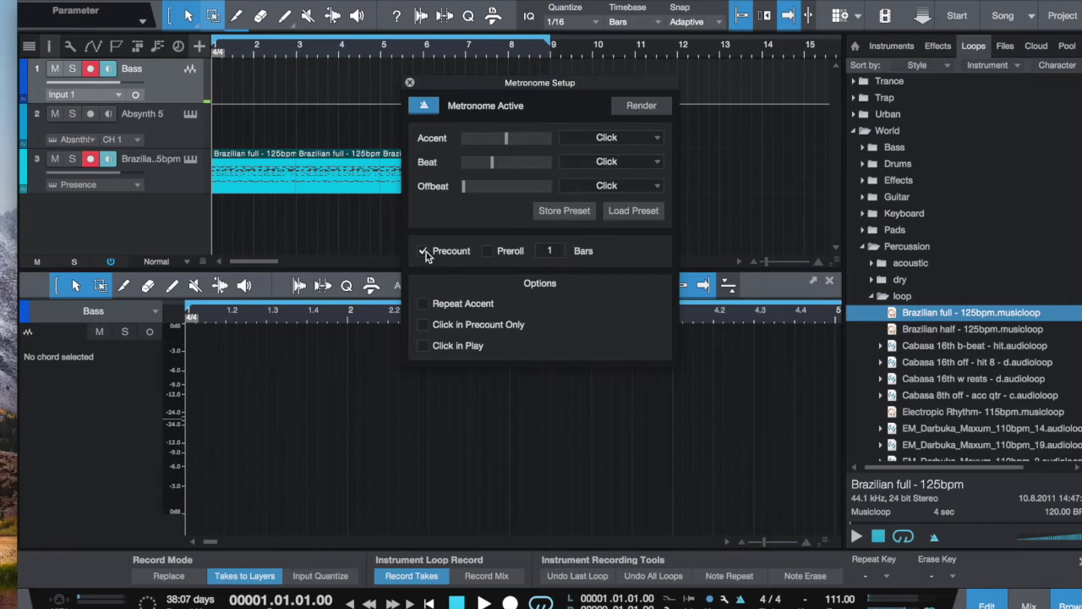
{"action": "left_click", "coordinate": [410, 82]}
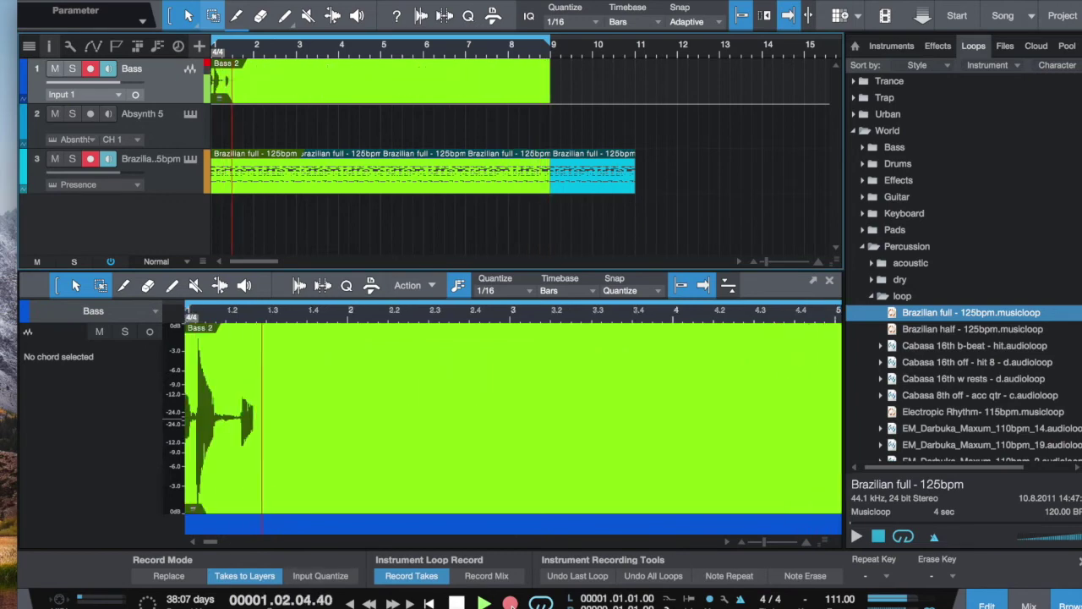
{"action": "left_click", "coordinate": [509, 602]}
{"action": "key", "text": "space"}
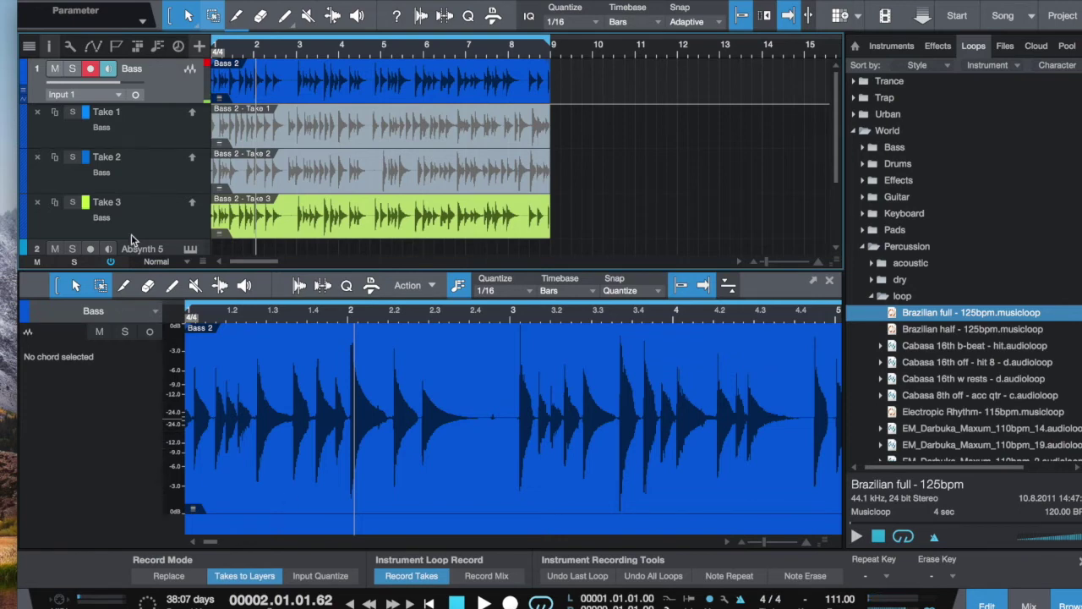
Comp the Bass track using Take 1 from bar 1 to about 2.4 and Take 2 from bar 3 to about 3.4
{"action": "scroll", "coordinate": [190, 182], "scroll_direction": "down", "scroll_amount": 2}
{"action": "scroll", "coordinate": [190, 182], "scroll_direction": "up", "scroll_amount": 2}
{"action": "left_click", "coordinate": [275, 142]}
{"action": "left_click", "coordinate": [163, 177]}
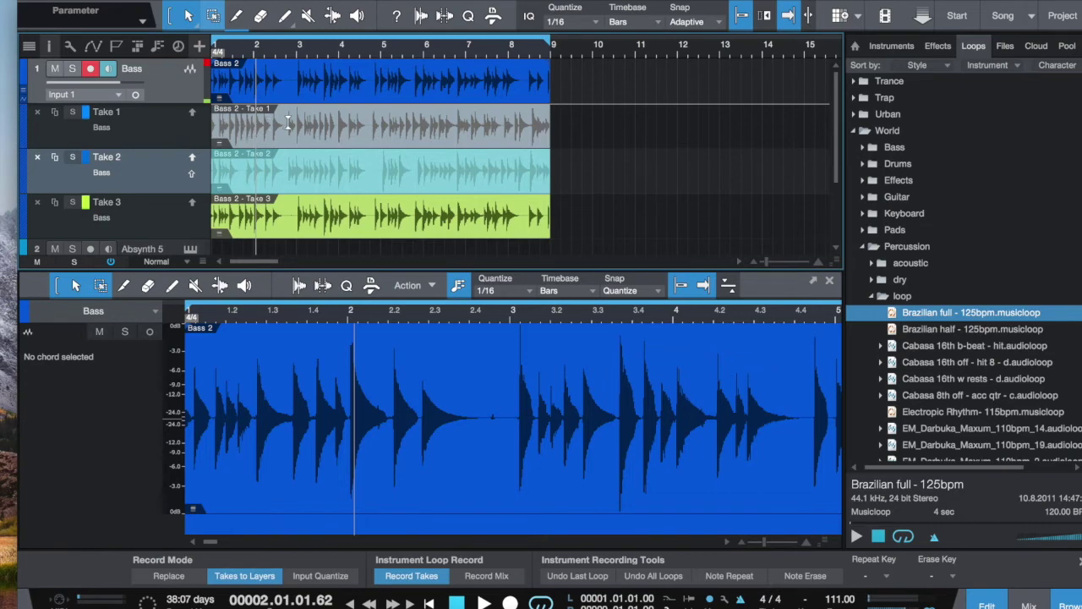
{"action": "left_click_drag", "start_coordinate": [287, 123], "coordinate": [243, 125]}
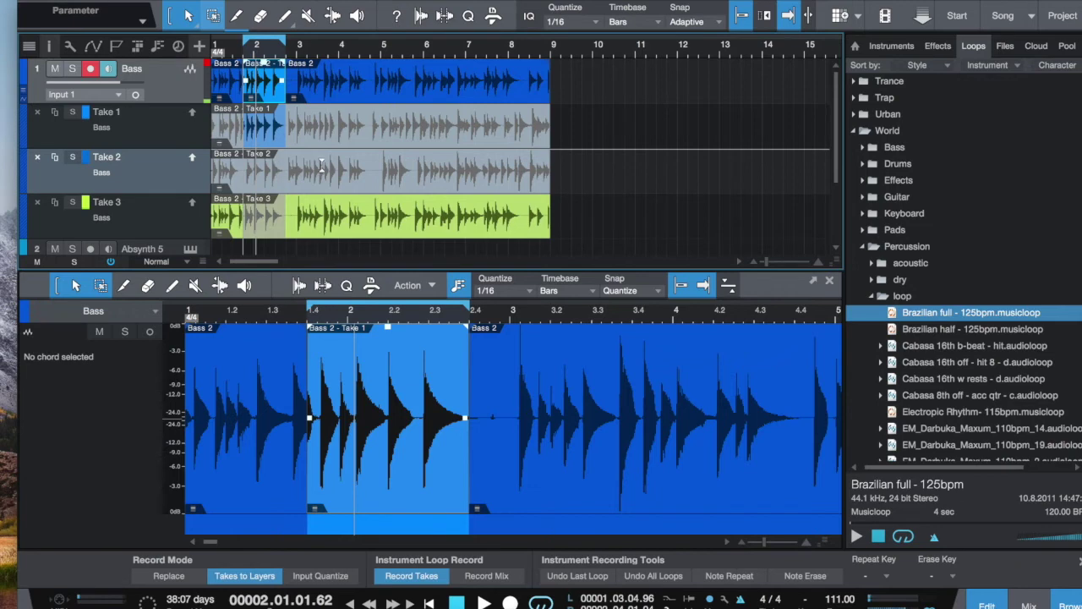
{"action": "left_click_drag", "start_coordinate": [295, 171], "coordinate": [325, 176]}
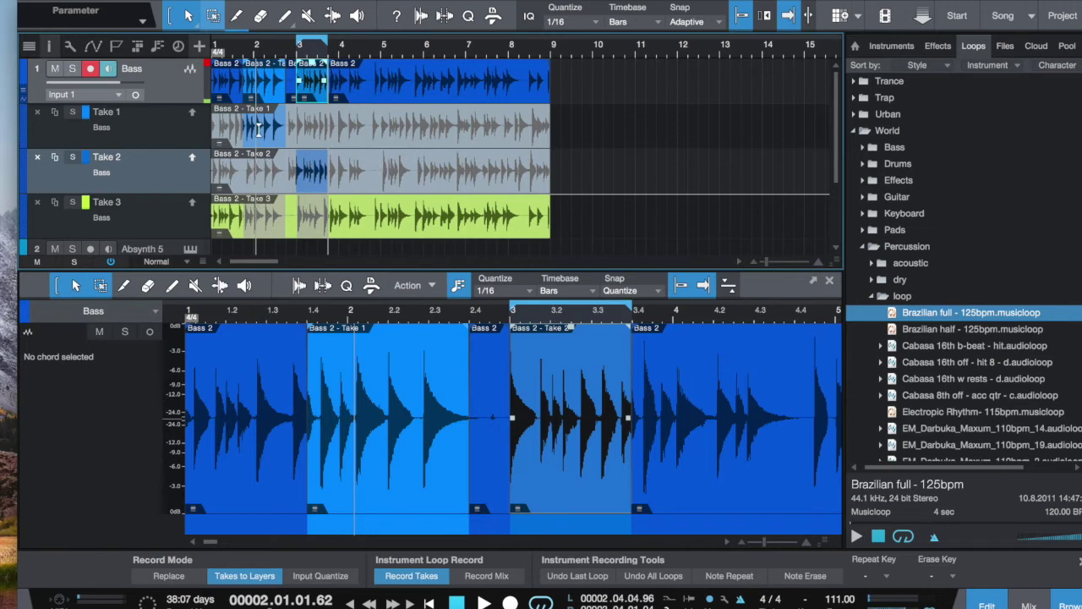
{"action": "left_click_drag", "start_coordinate": [255, 127], "coordinate": [215, 127]}
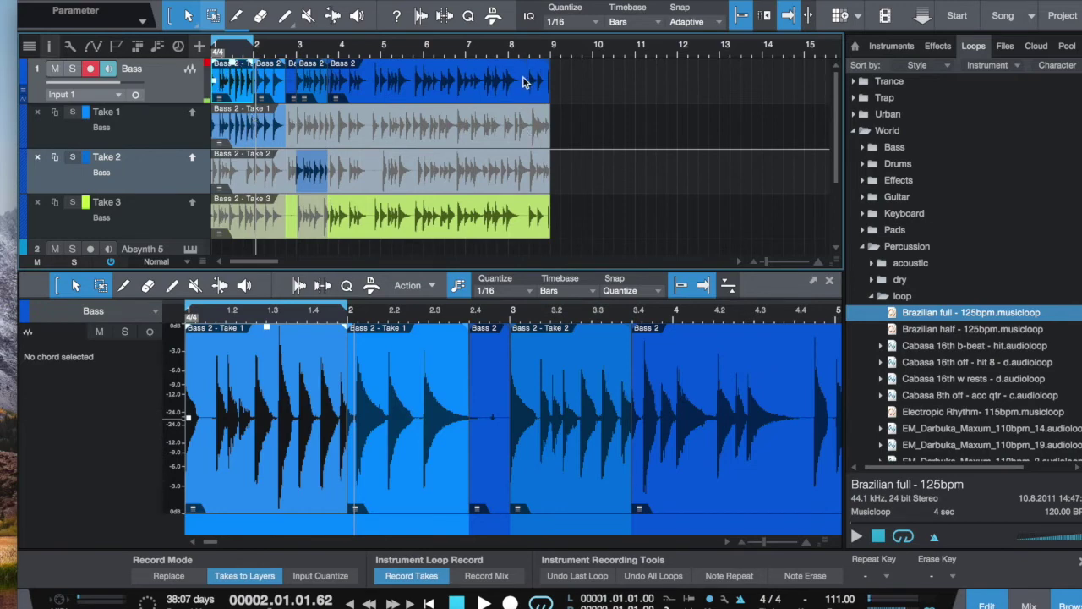
Comp Take 2 into the Bass track from about 8.2 to bar 9, play it and extend the loop range back to bar 1
{"action": "left_click", "coordinate": [526, 179]}
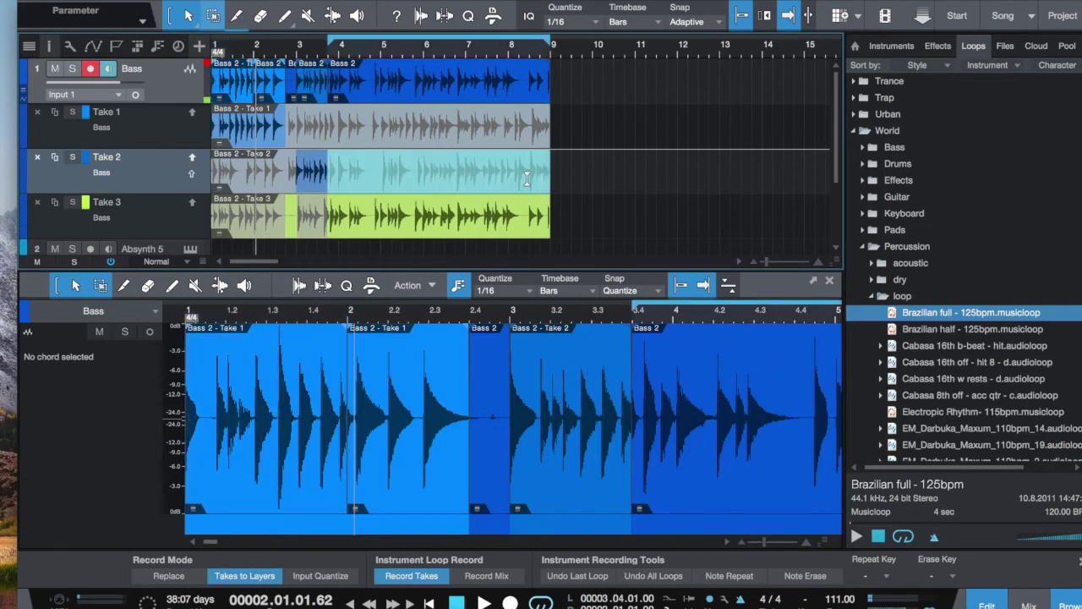
{"action": "left_click_drag", "start_coordinate": [527, 175], "coordinate": [555, 173]}
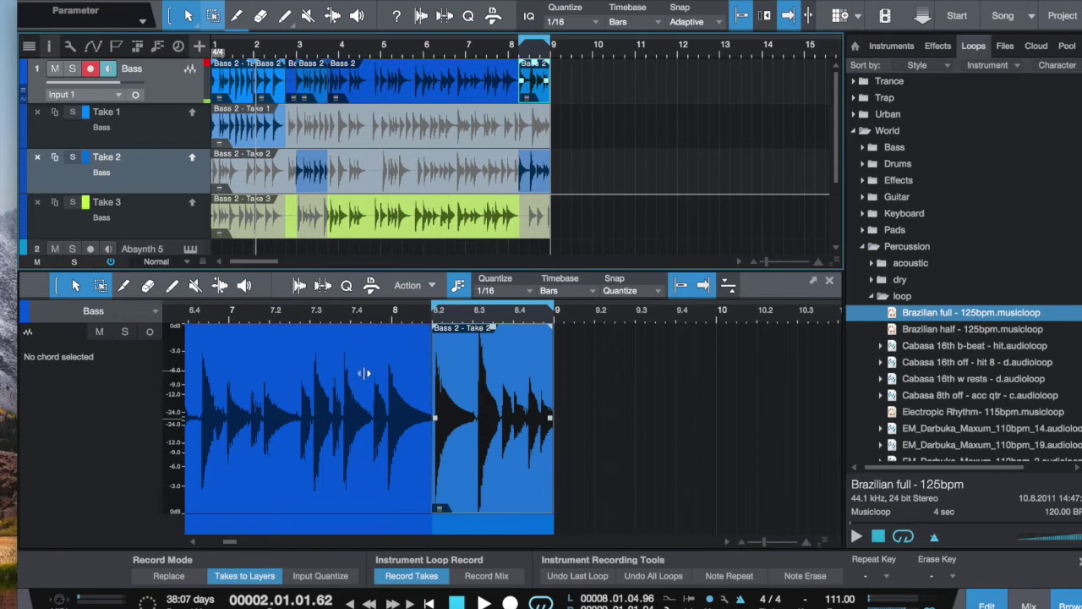
{"action": "left_click", "coordinate": [429, 602]}
{"action": "key", "text": "space"}
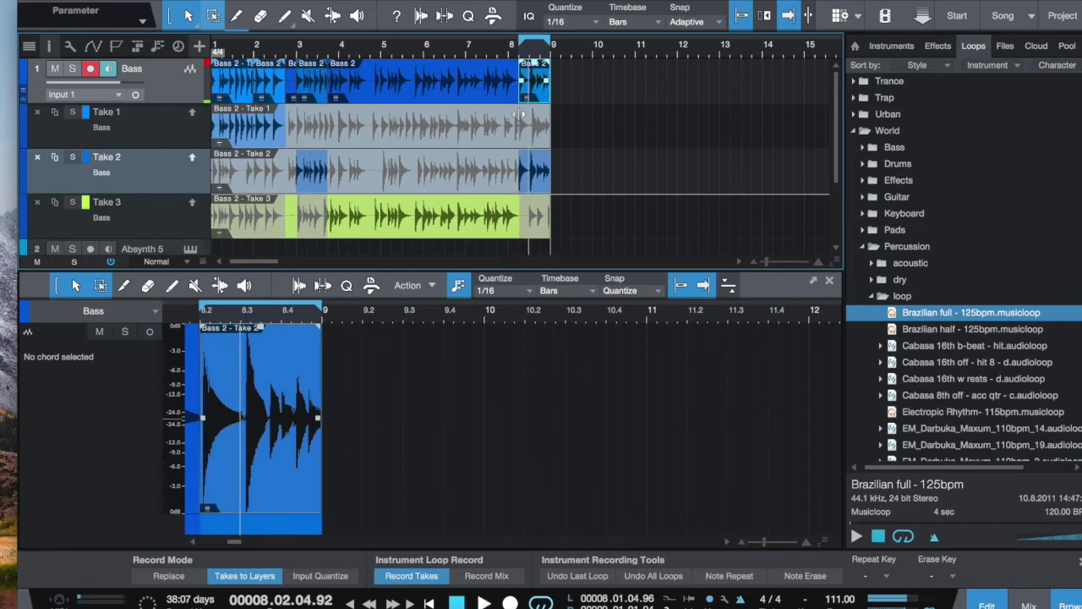
{"action": "left_click_drag", "start_coordinate": [523, 41], "coordinate": [110, 36]}
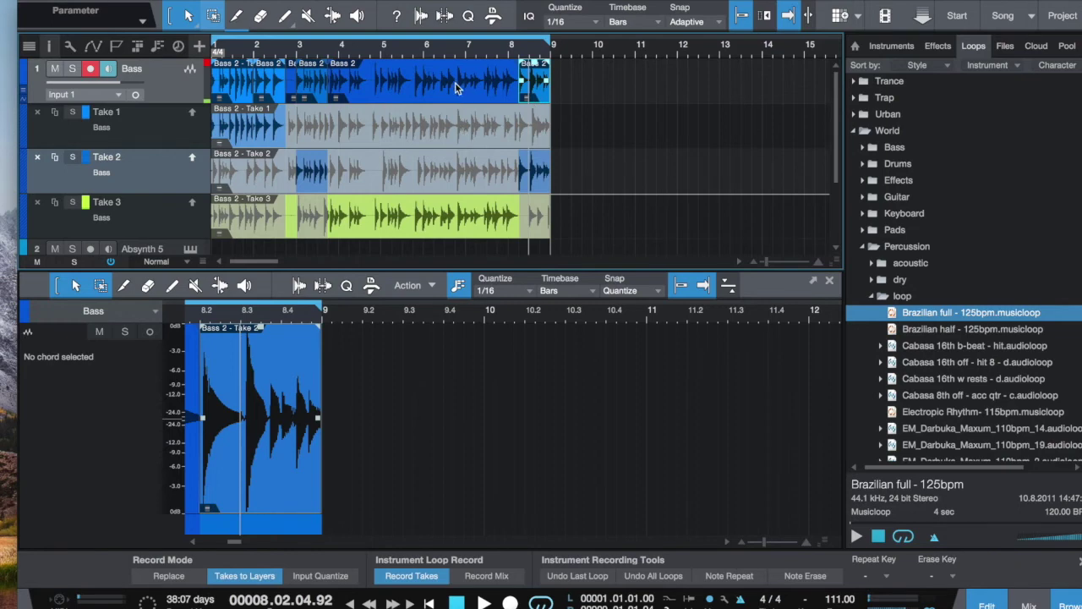
Comp Take 2 into the Bass track from about 6.4 to bar 9, and restore the loop range to bars 1 to 9 with the playhead at 6.3
{"action": "left_click", "coordinate": [477, 136]}
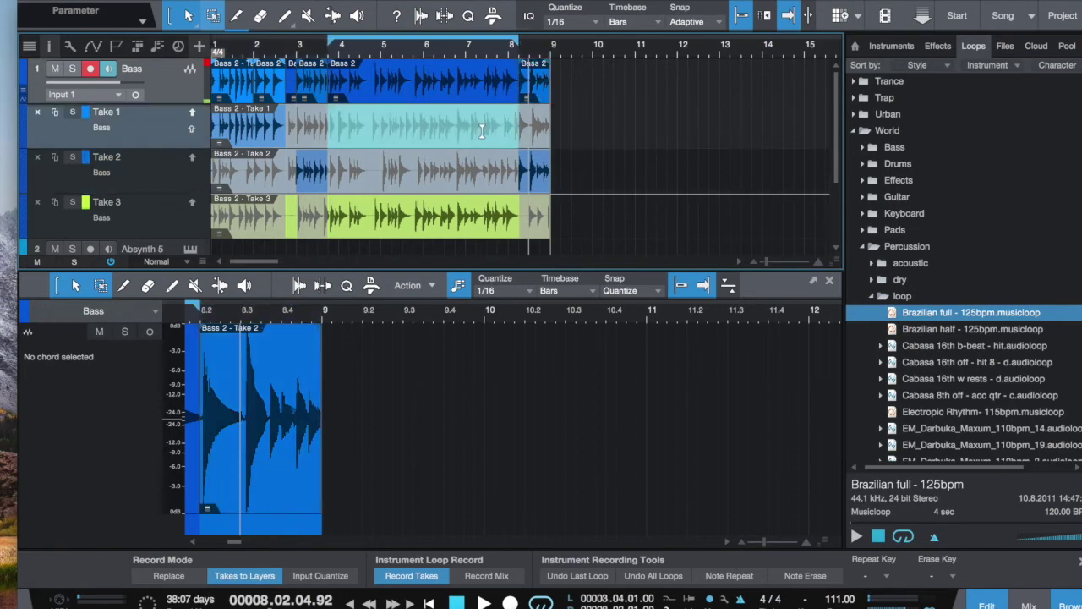
{"action": "left_click", "coordinate": [477, 174]}
{"action": "left_click_drag", "start_coordinate": [455, 179], "coordinate": [557, 175]}
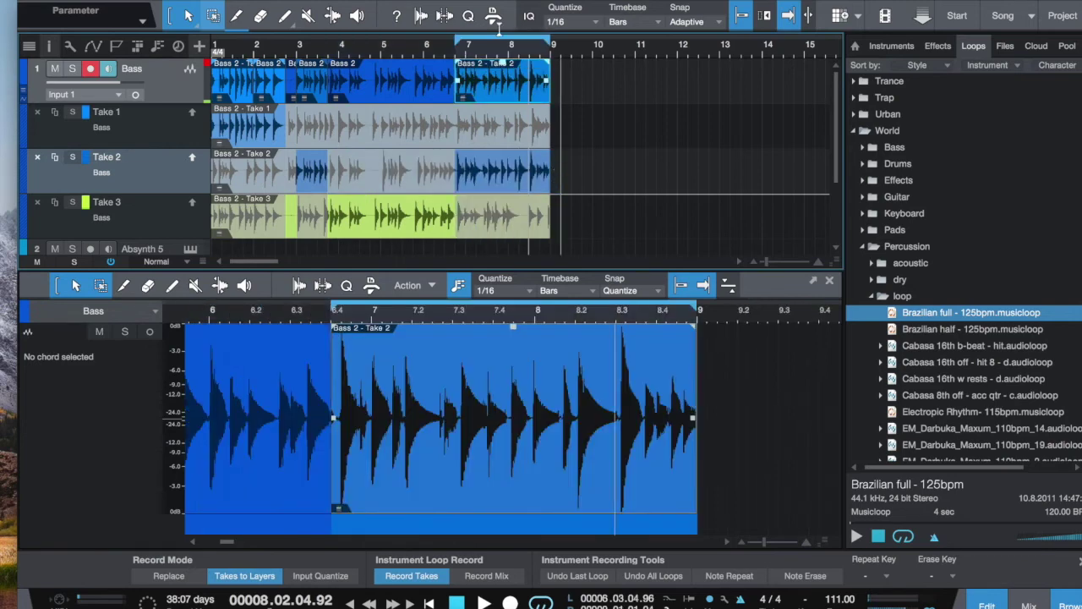
{"action": "left_click_drag", "start_coordinate": [456, 41], "coordinate": [174, 49]}
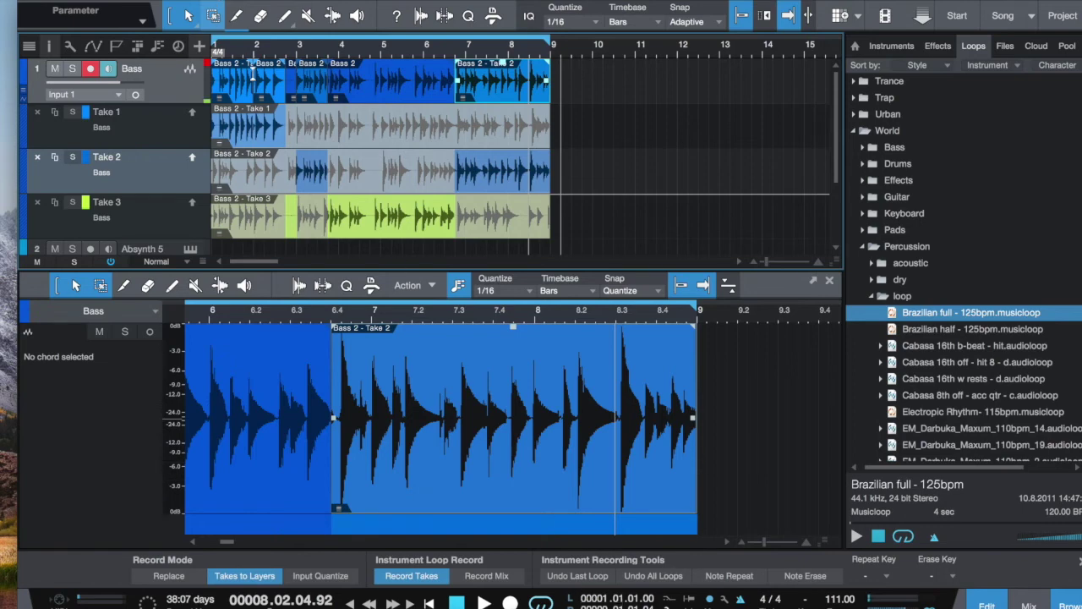
{"action": "left_click", "coordinate": [441, 48]}
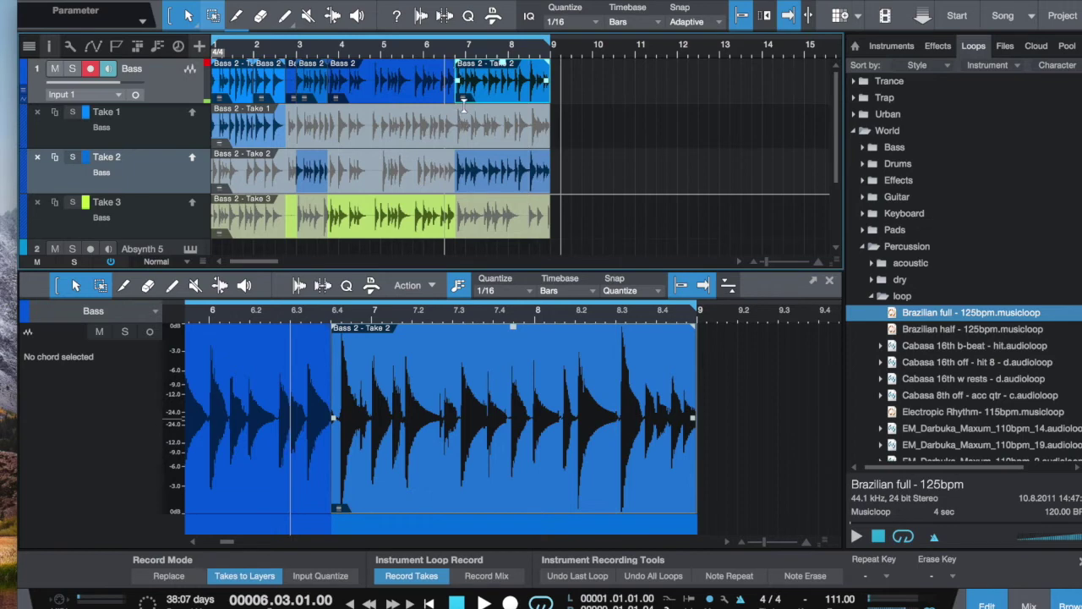
Play the comped Bass track from bar 1, stop it, and set the loop range to bars 1 to 9
{"action": "key", "text": "space"}
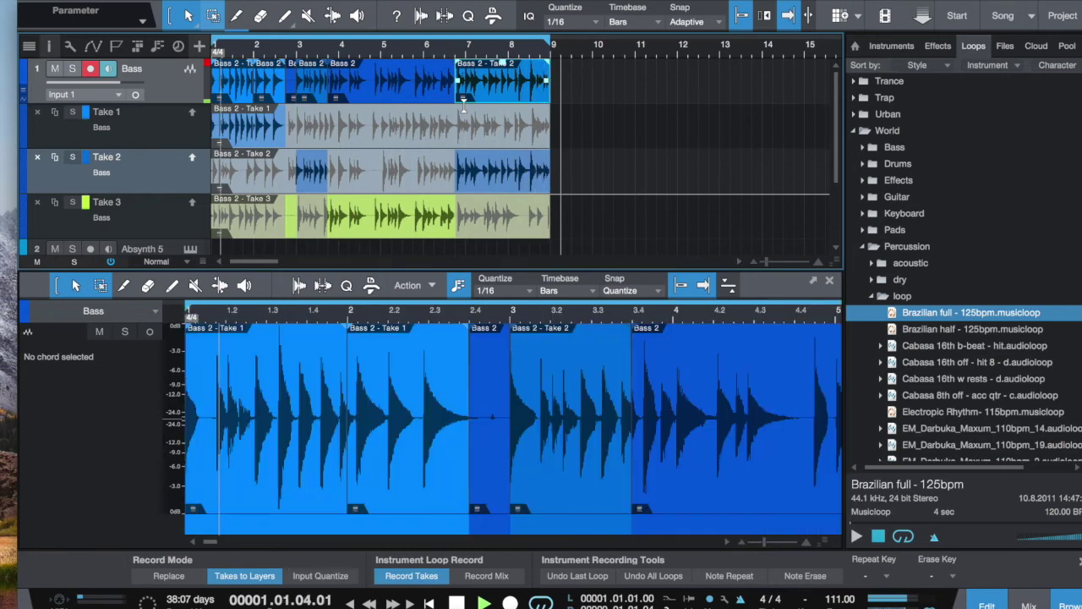
{"action": "key", "text": "p"}
{"action": "key", "text": "space"}
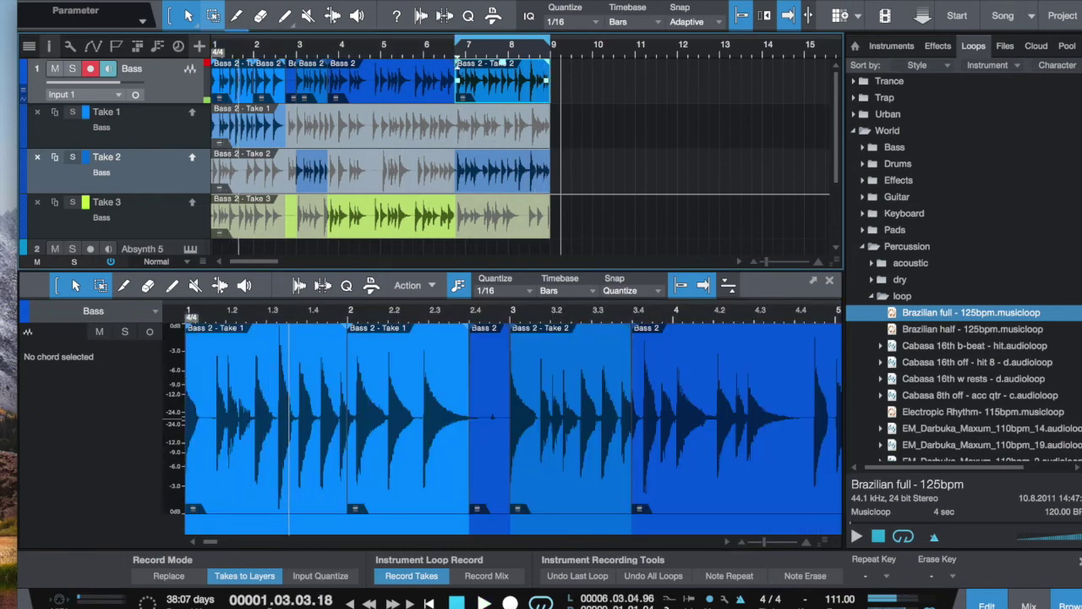
{"action": "left_click_drag", "start_coordinate": [459, 42], "coordinate": [213, 43]}
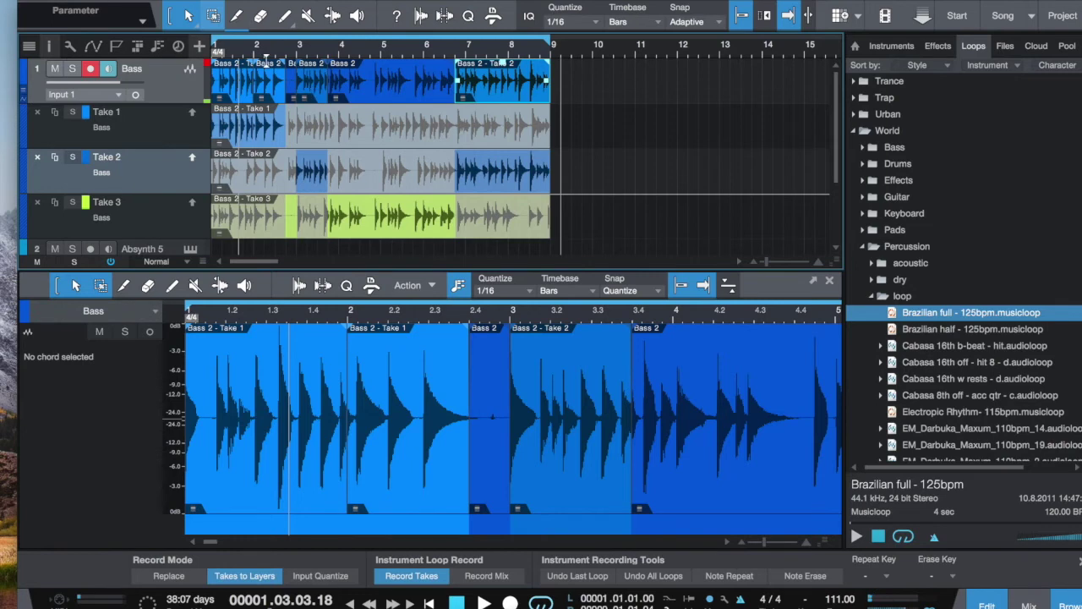
{"action": "key", "text": "z"}
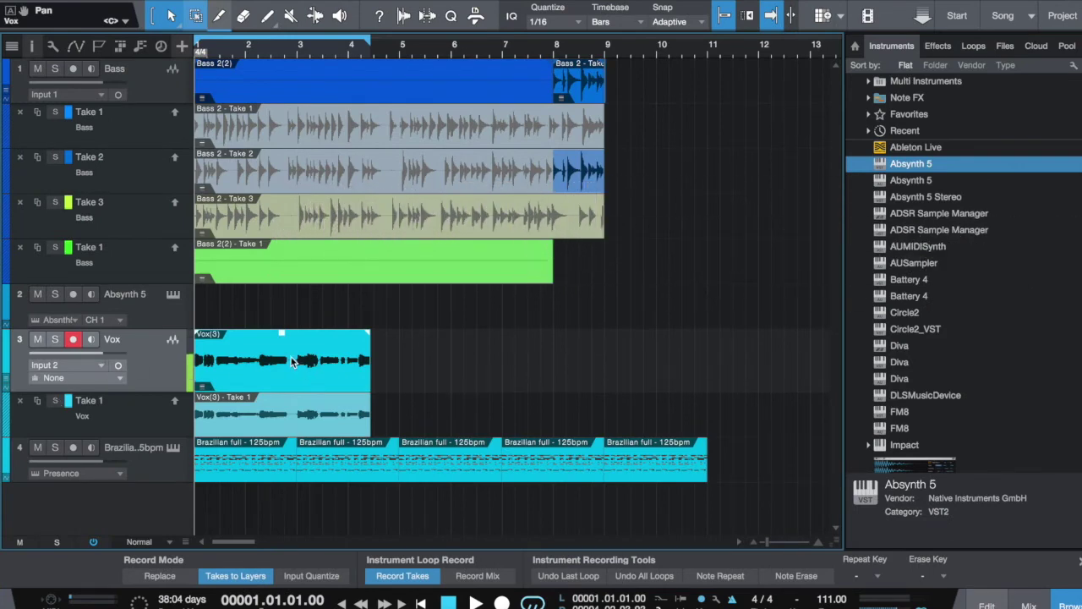
Review the audio operations for the Vox event and open the event for editing in Melodyne
{"action": "right_click", "coordinate": [251, 361]}
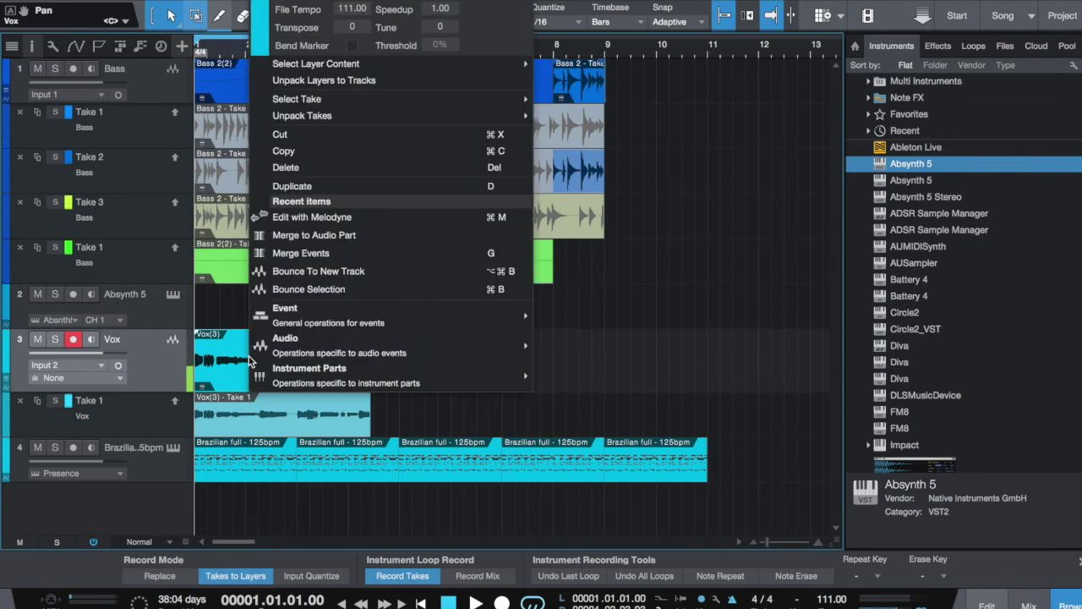
{"action": "mouse_move", "coordinate": [314, 353]}
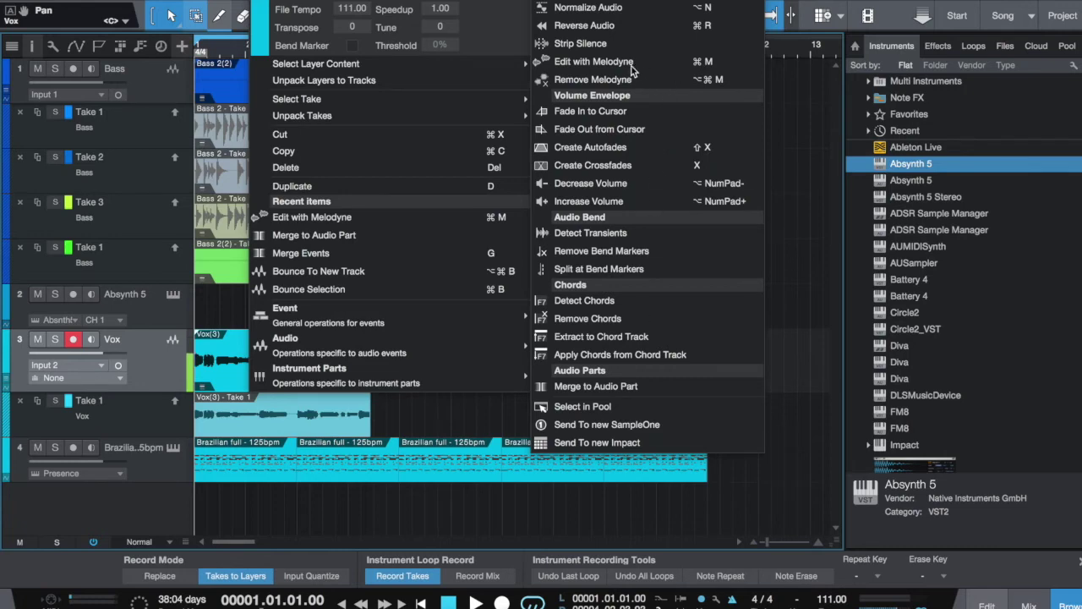
{"action": "left_click", "coordinate": [803, 195]}
{"action": "left_click", "coordinate": [288, 357]}
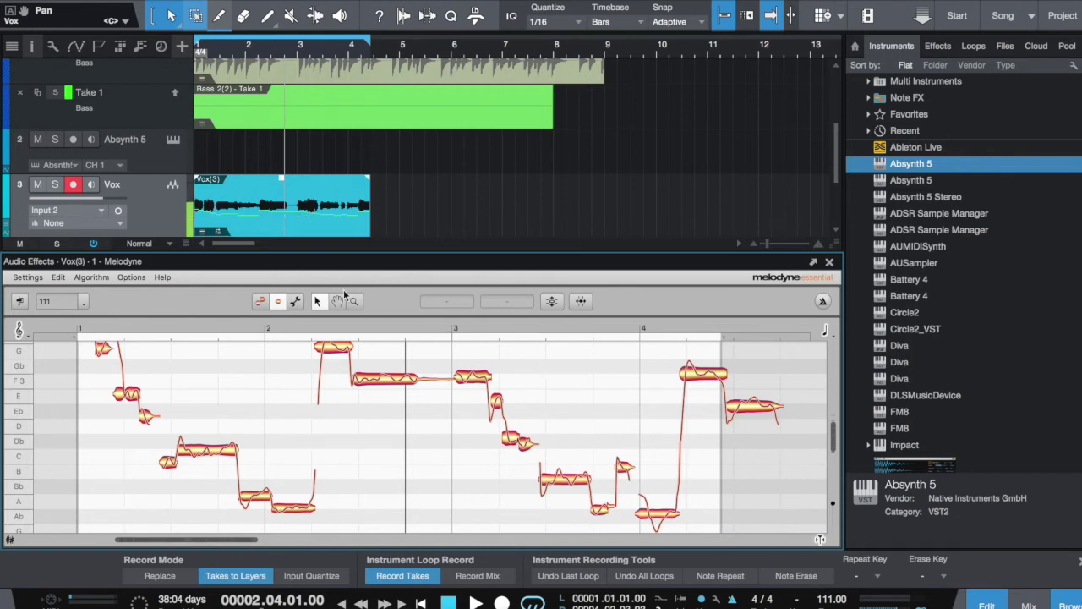
Select the opening notes of the Vox phrase in Melodyne and lower the pitch of its first note, A3
{"action": "scroll", "coordinate": [153, 389], "scroll_direction": "up", "scroll_amount": 5}
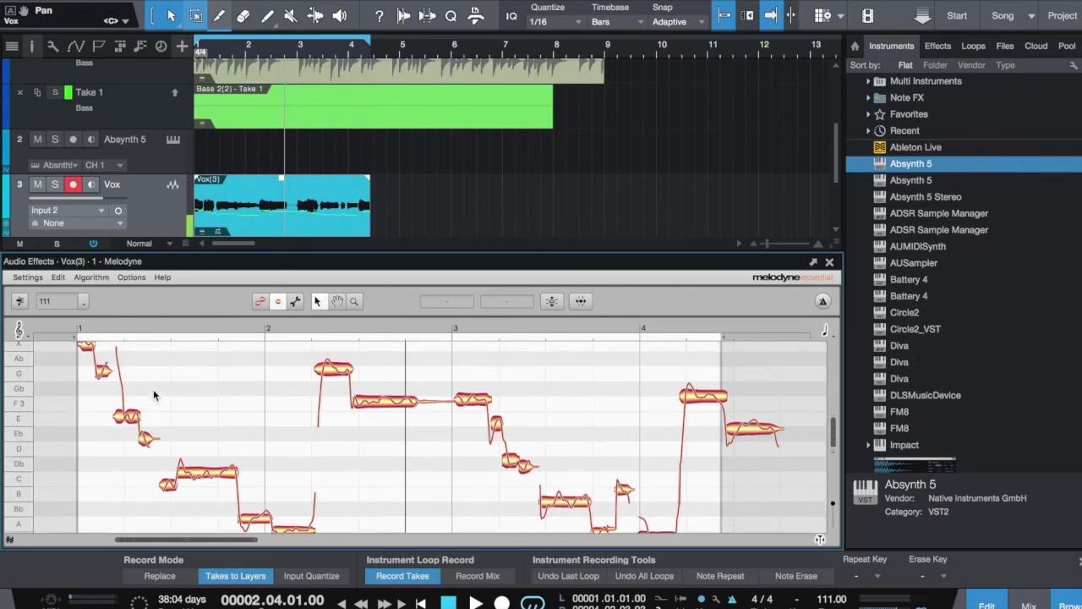
{"action": "left_click", "coordinate": [87, 436]}
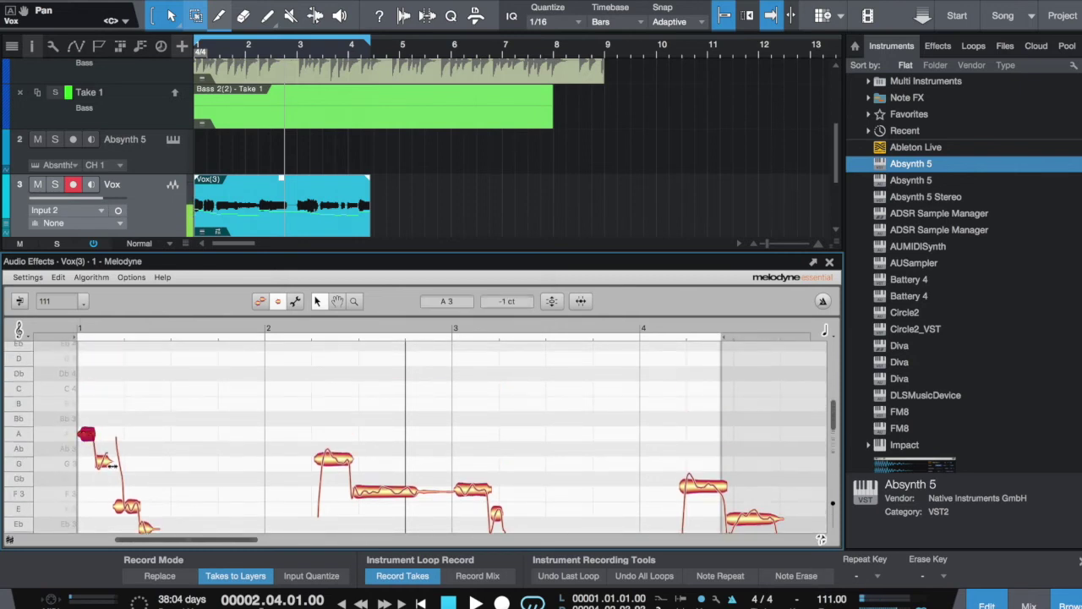
{"action": "left_click", "coordinate": [101, 462]}
{"action": "left_click", "coordinate": [88, 435]}
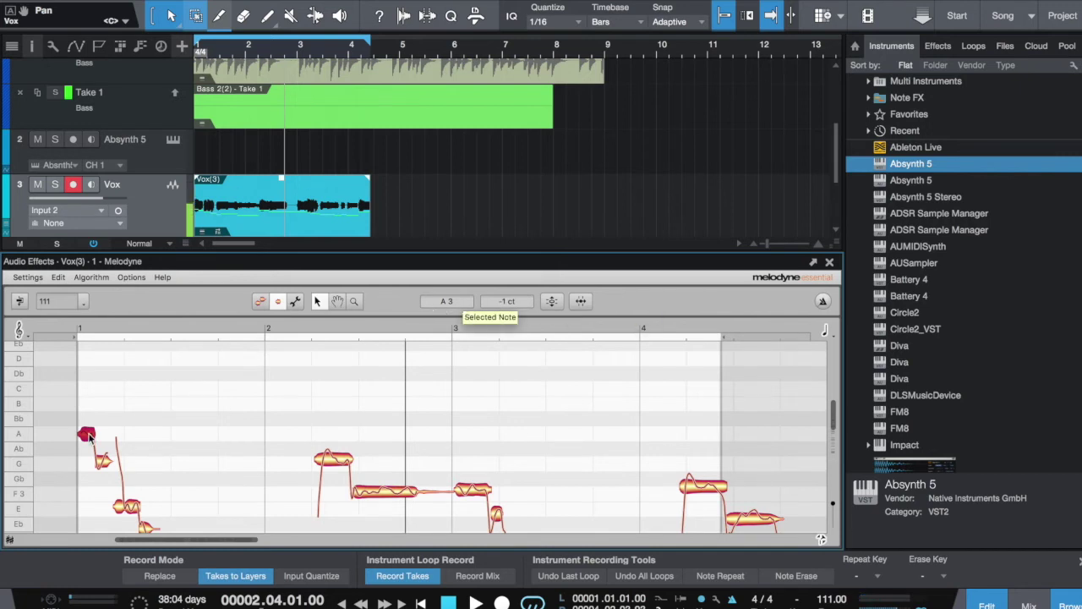
{"action": "left_click_drag", "start_coordinate": [89, 437], "coordinate": [100, 458]}
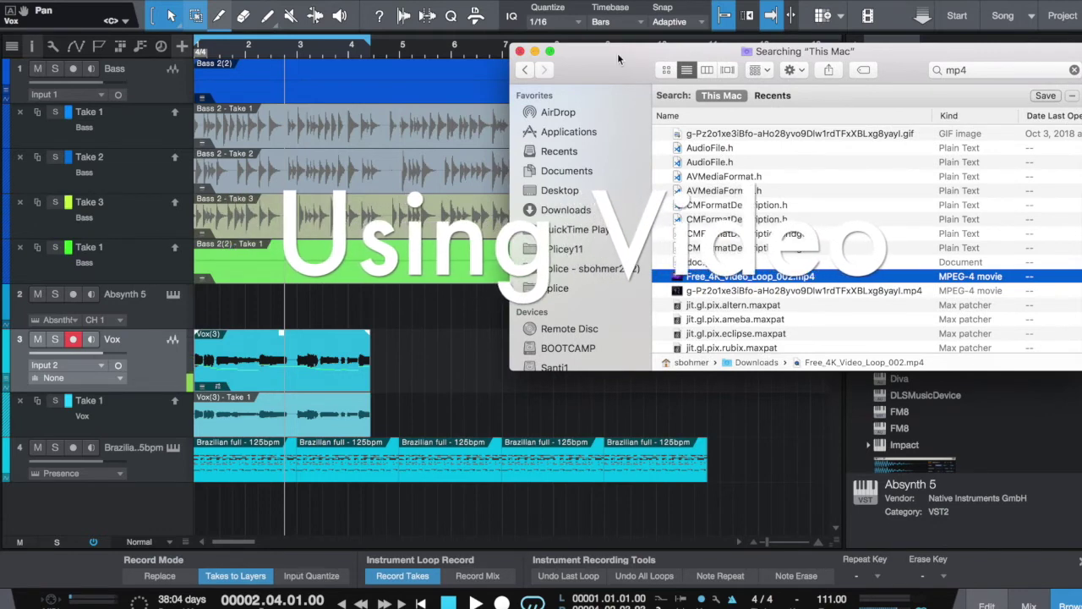
Import Free_4K_Video_Loop_002.mp4 from Finder into the song, play it in the video player and return to the start
{"action": "left_click_drag", "start_coordinate": [768, 279], "coordinate": [257, 494]}
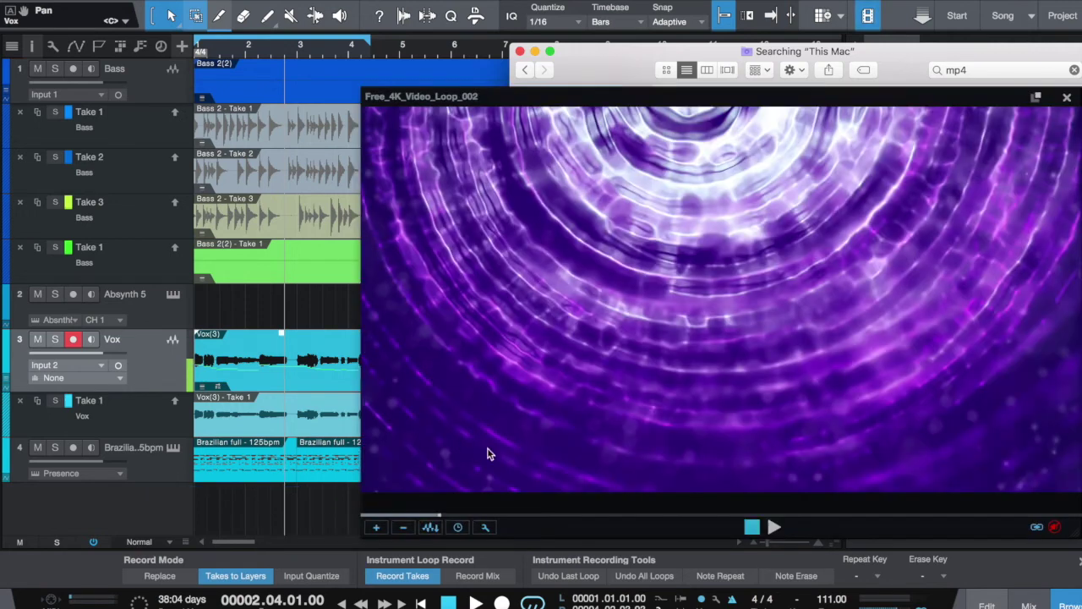
{"action": "left_click_drag", "start_coordinate": [765, 97], "coordinate": [459, 23]}
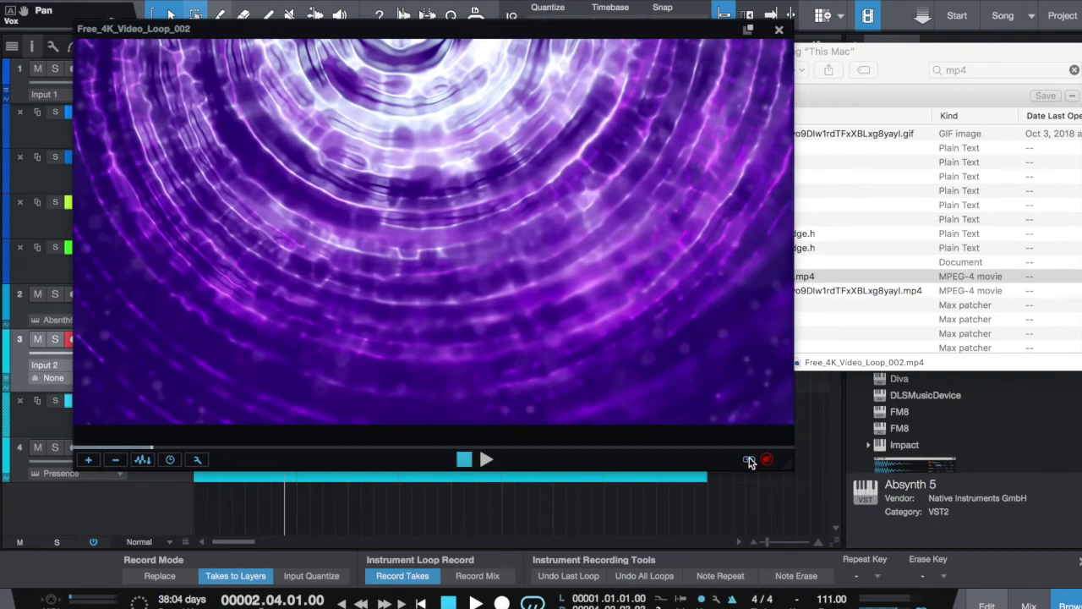
{"action": "left_click", "coordinate": [487, 459]}
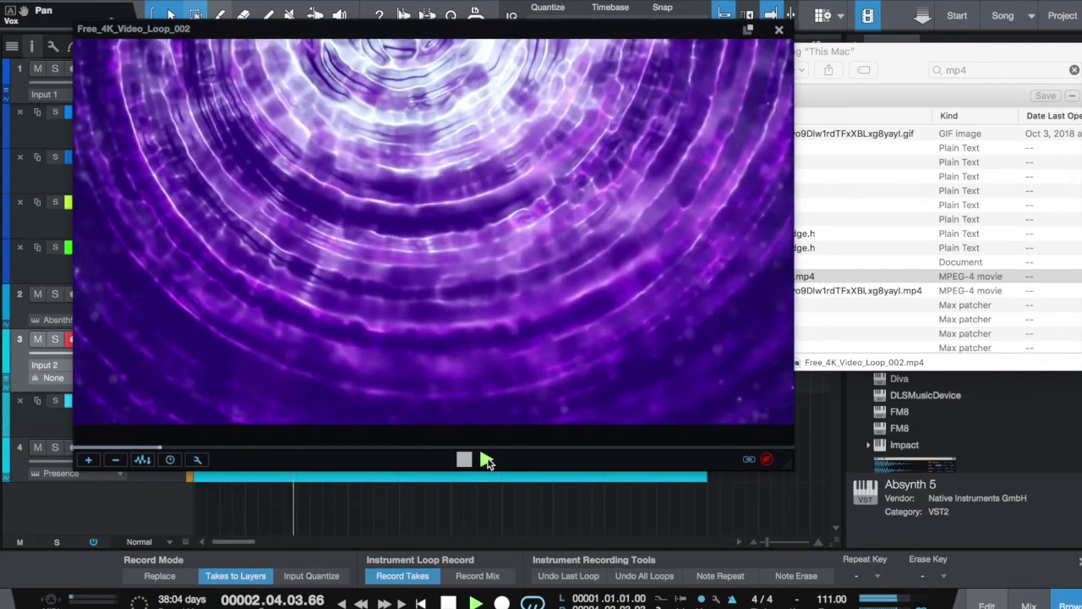
{"action": "left_click", "coordinate": [462, 461]}
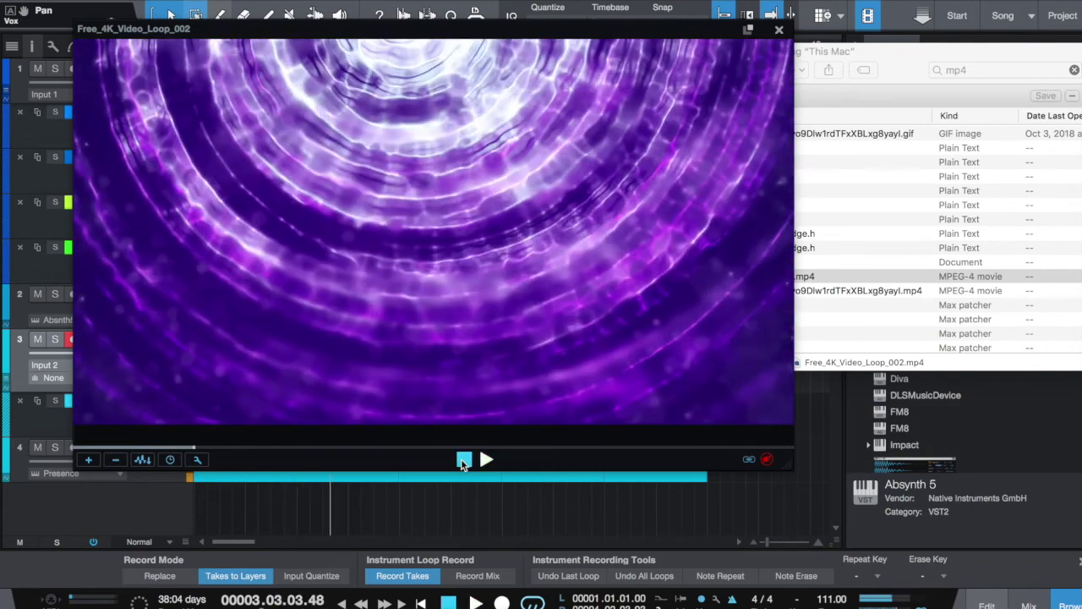
{"action": "left_click", "coordinate": [463, 460]}
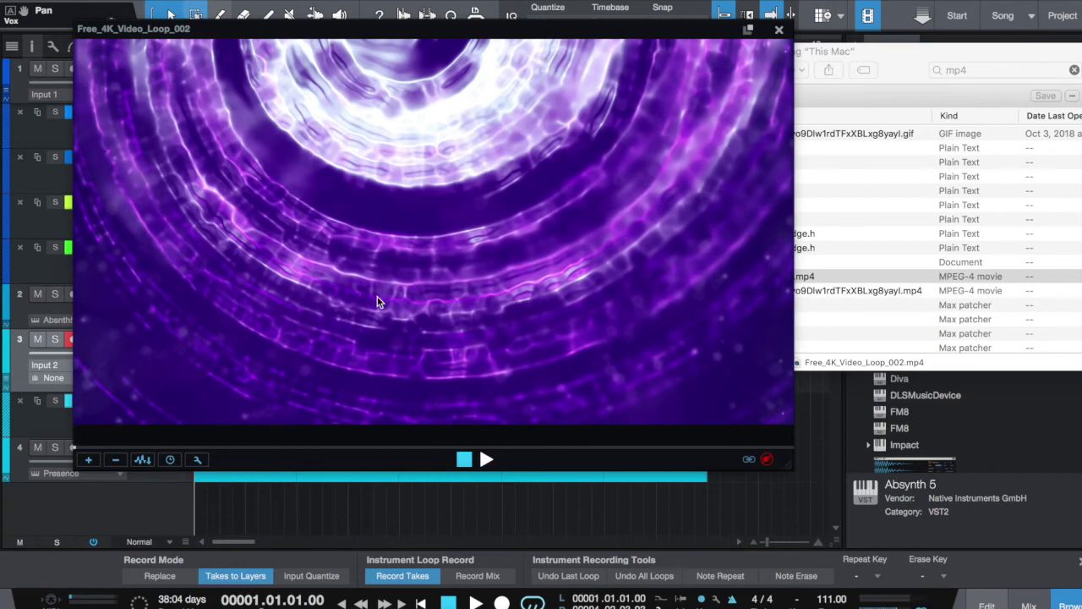
Open the video player's options and its Video Offset setting, and close them without changes
{"action": "left_click", "coordinate": [202, 459]}
{"action": "left_click", "coordinate": [203, 459]}
{"action": "left_click", "coordinate": [171, 460]}
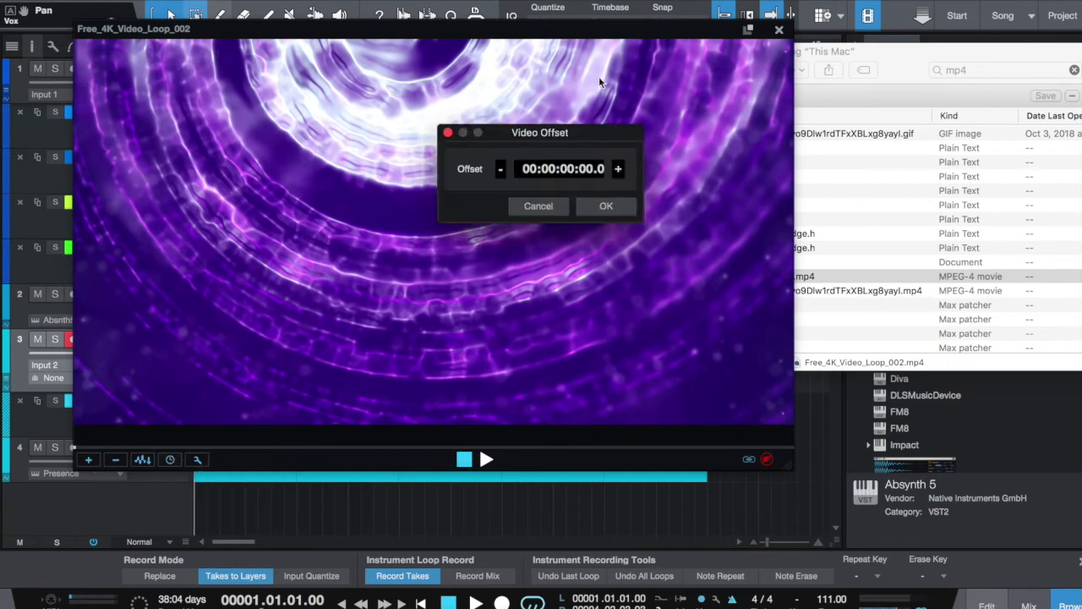
{"action": "left_click", "coordinate": [448, 133]}
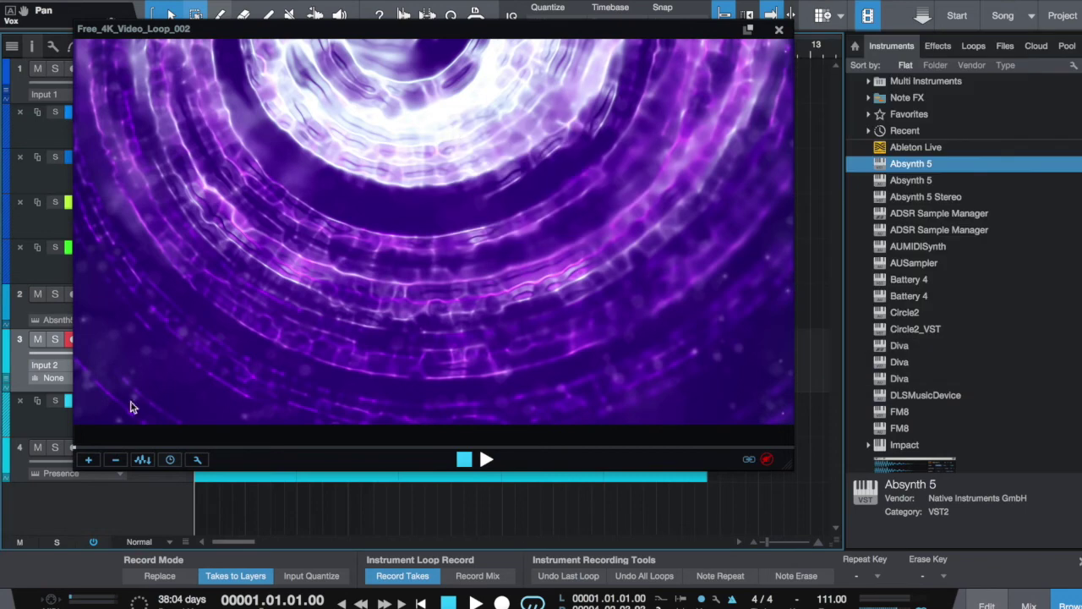
Remove the loaded video from the player, open the file chooser for adding a video and cancel it
{"action": "left_click", "coordinate": [115, 460]}
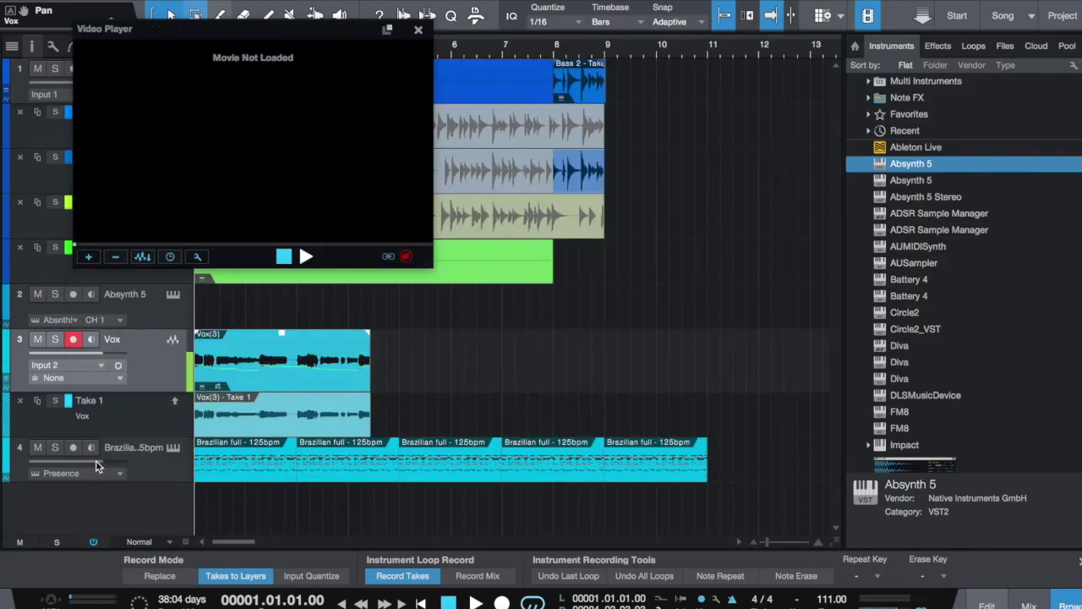
{"action": "left_click", "coordinate": [89, 256]}
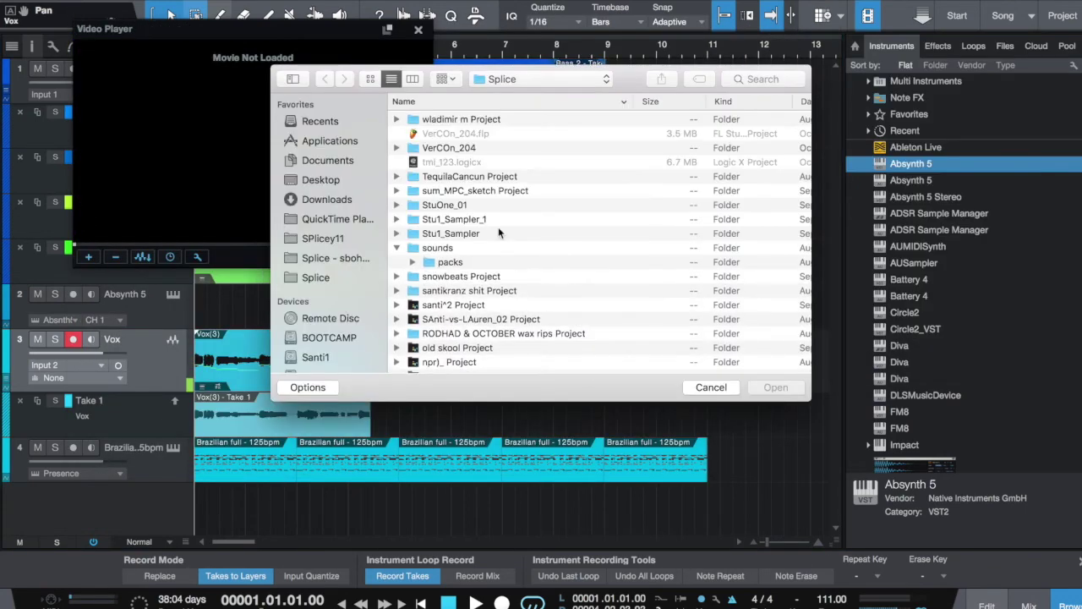
{"action": "left_click", "coordinate": [707, 384]}
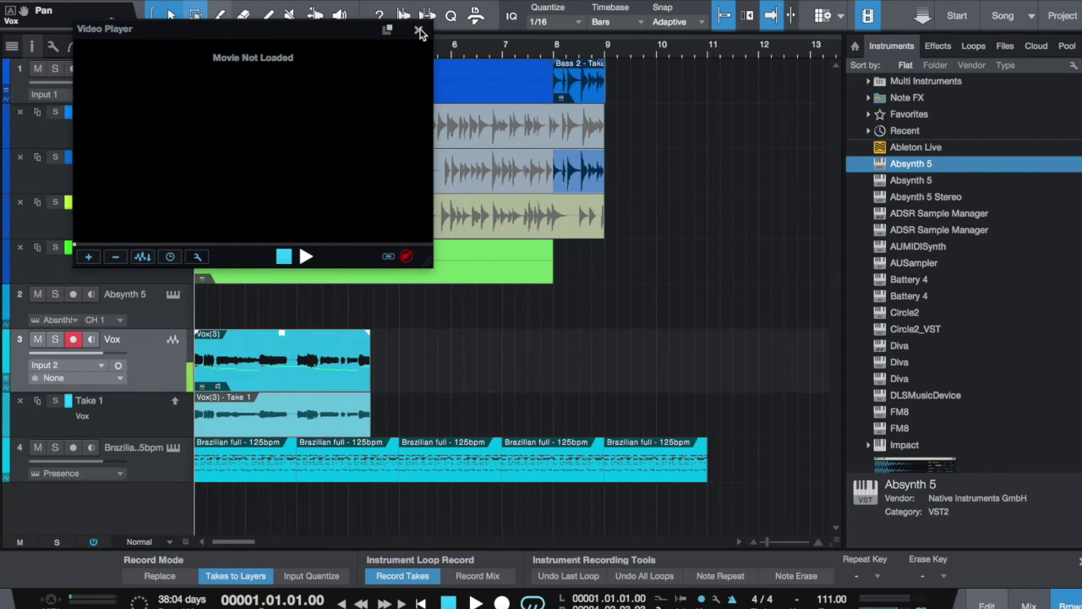
Set the transport's time display format to Seconds
{"action": "left_click", "coordinate": [282, 600]}
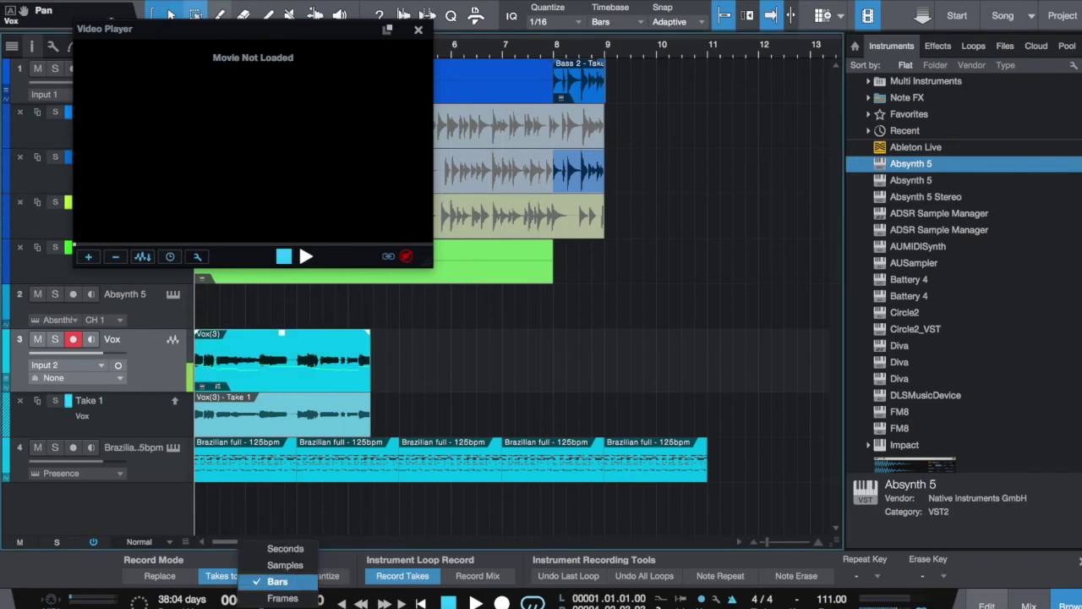
{"action": "left_click", "coordinate": [272, 546]}
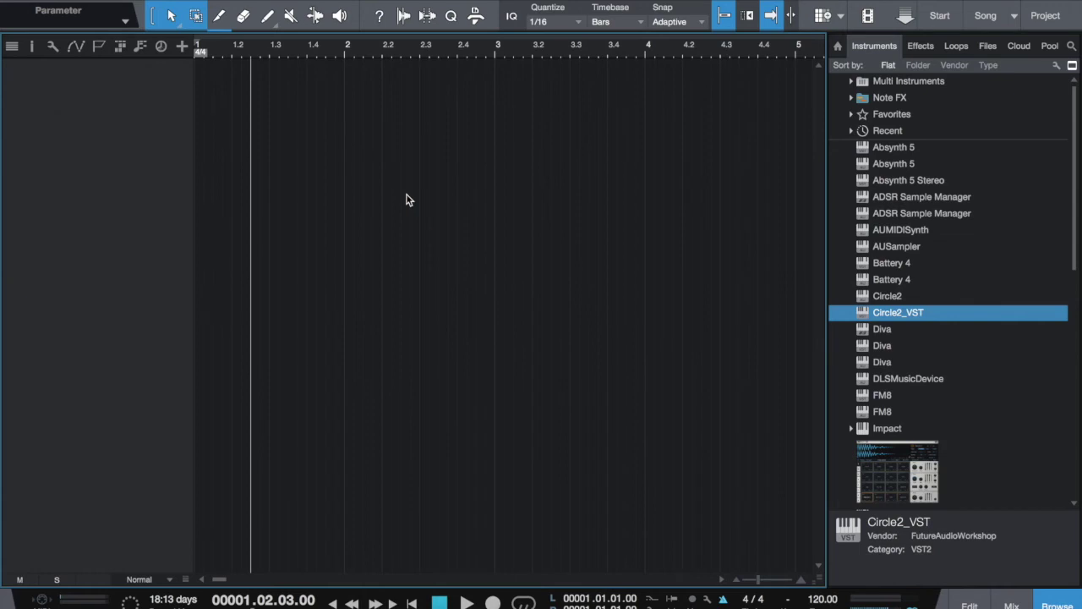
Start adding an external device in the preferences as a New Keyboard and name it Novation
{"action": "key", "text": "super+comma"}
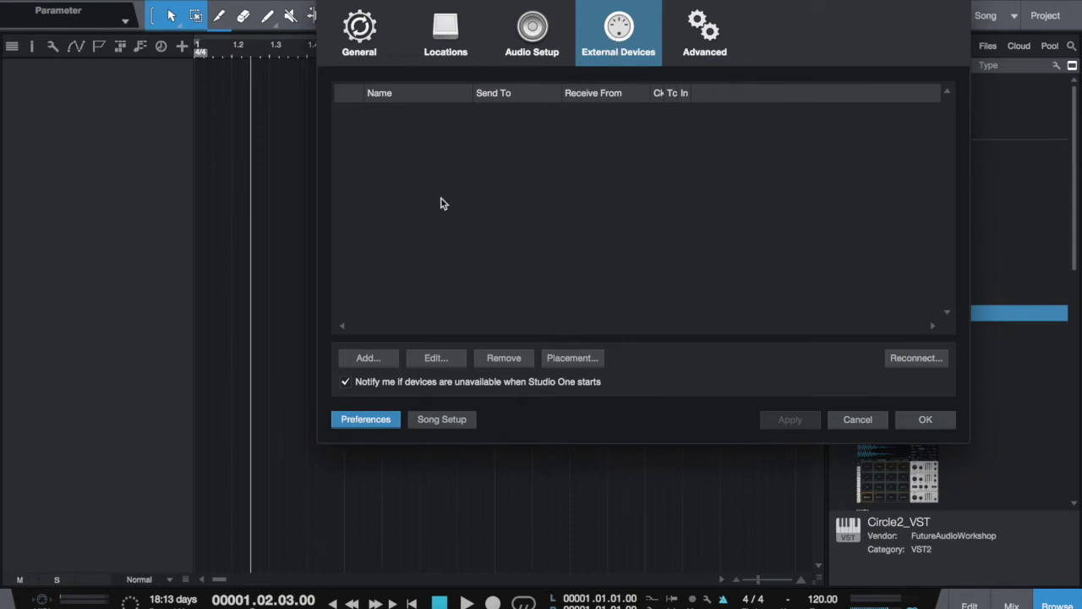
{"action": "left_click", "coordinate": [388, 360]}
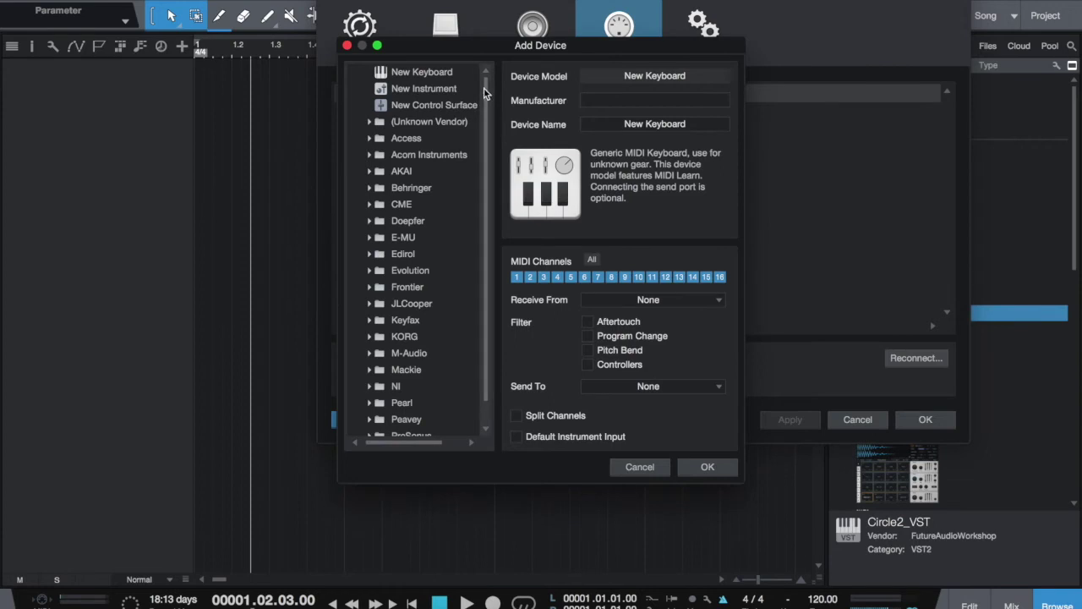
{"action": "left_click", "coordinate": [436, 72]}
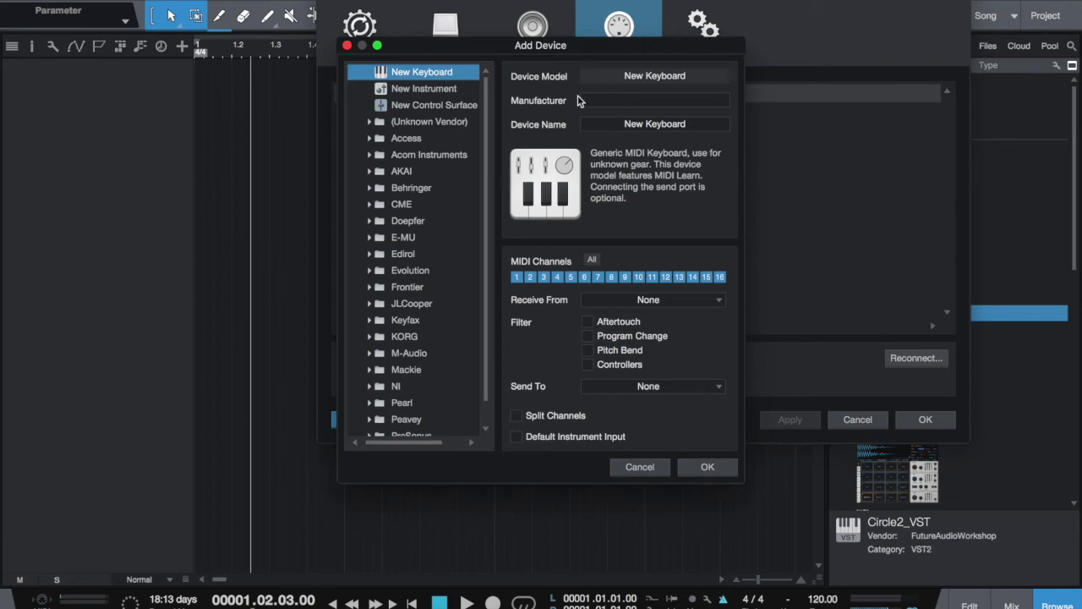
{"action": "left_click", "coordinate": [628, 102]}
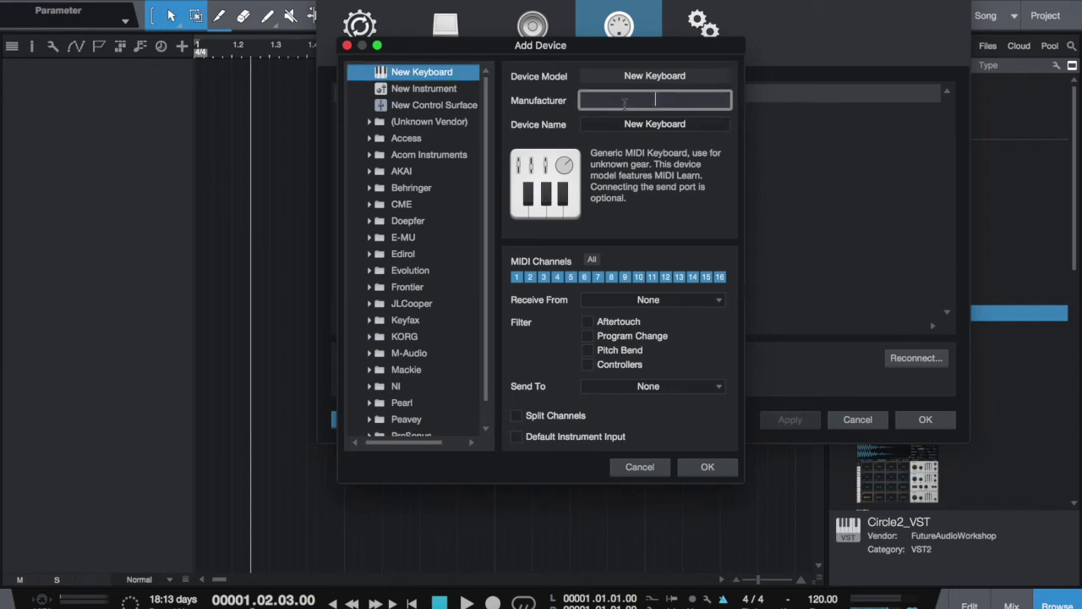
{"action": "left_click", "coordinate": [636, 123]}
{"action": "type", "text": "Novation"}
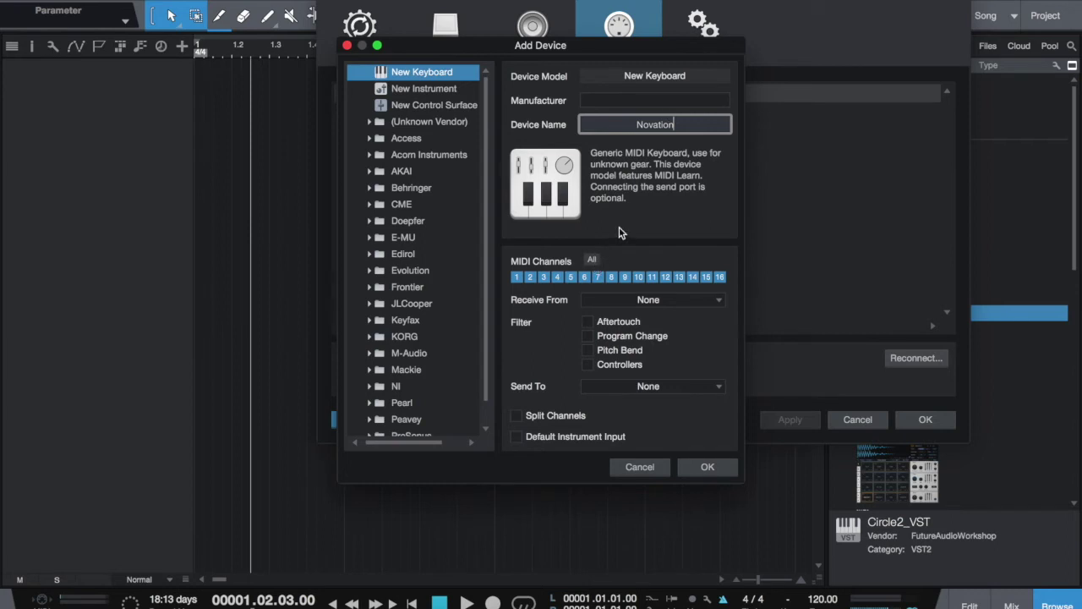
{"action": "key", "text": "Return"}
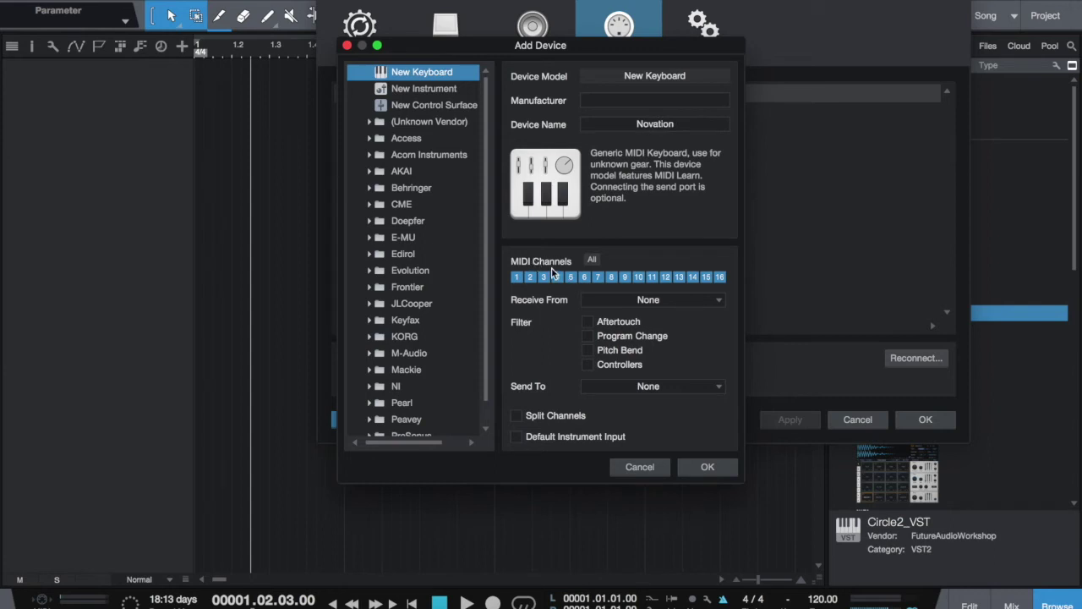
Set the Novation keyboard to receive from Impulse Impulse and add it to the external devices
{"action": "left_click", "coordinate": [650, 301]}
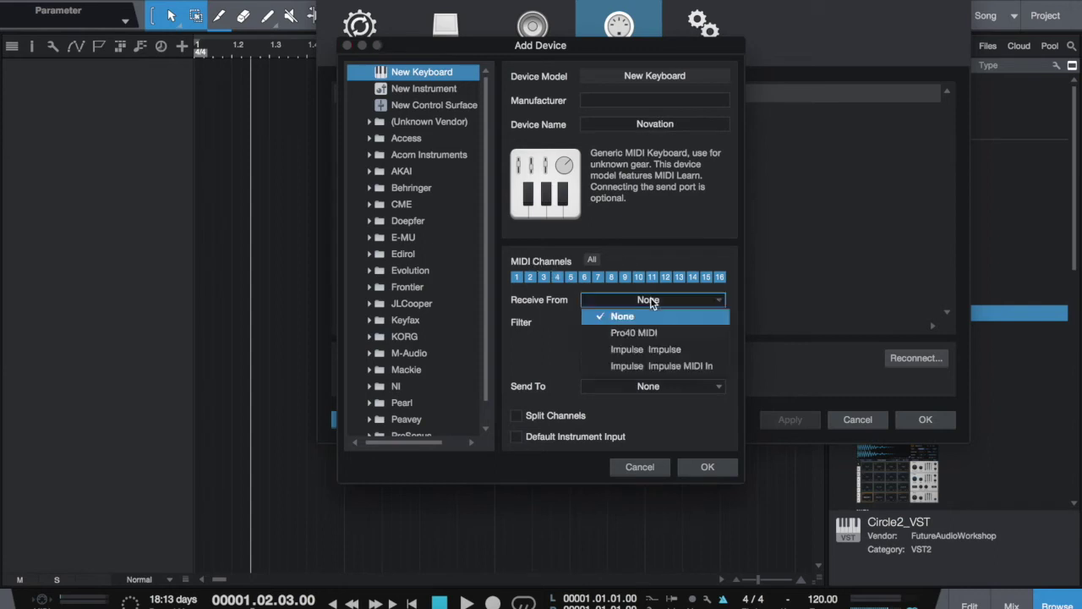
{"action": "left_click", "coordinate": [656, 349]}
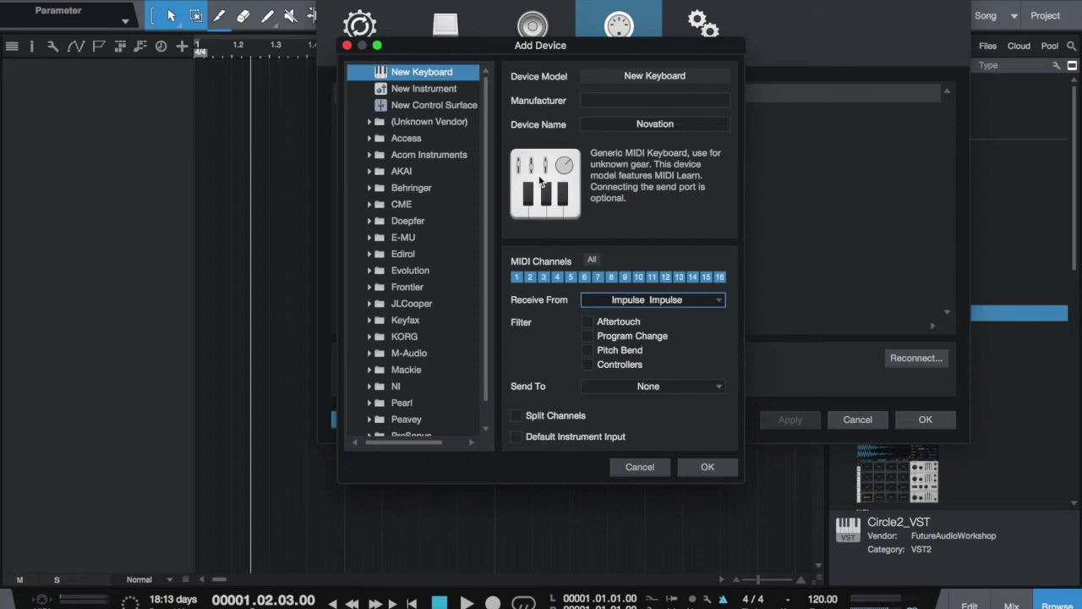
{"action": "left_click", "coordinate": [710, 467]}
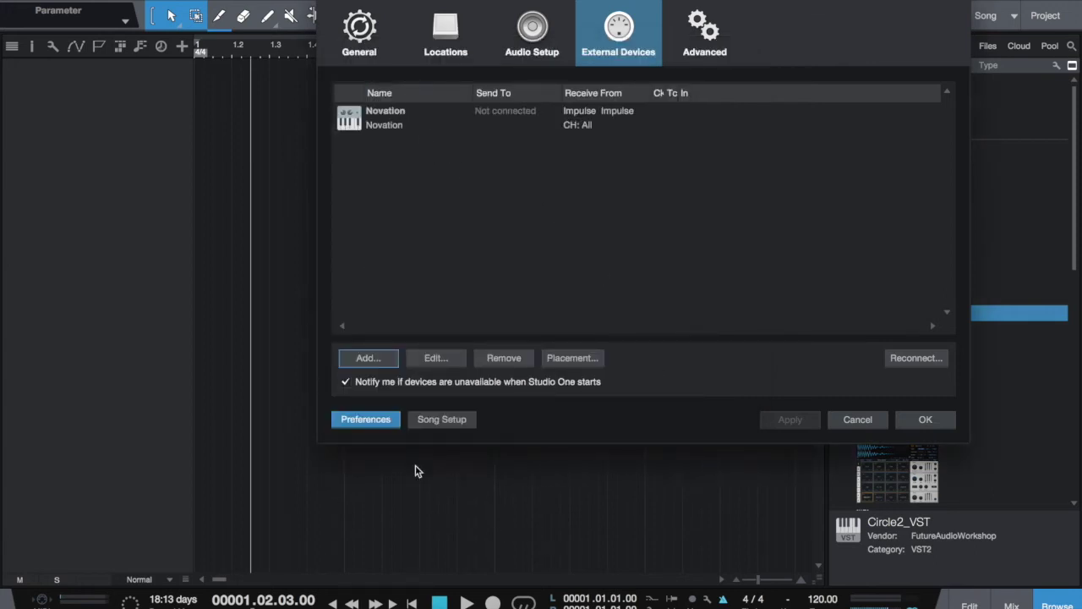
Start adding an external device as a New Instrument, with TX81z as both its manufacturer and device name
{"action": "left_click", "coordinate": [366, 359]}
{"action": "left_click", "coordinate": [446, 88]}
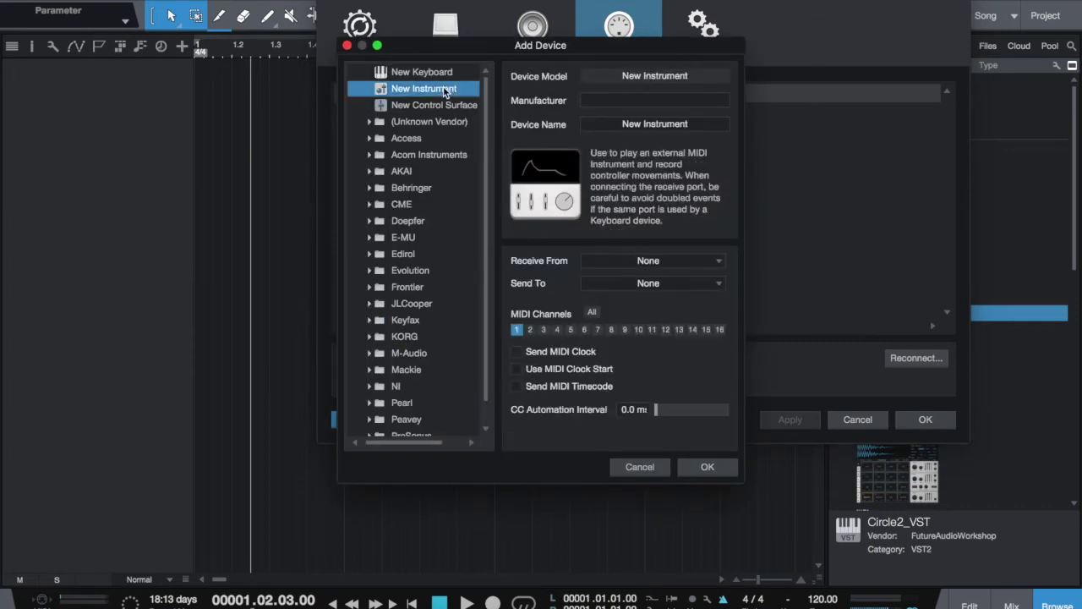
{"action": "left_click", "coordinate": [613, 102]}
{"action": "type", "text": "TX81x"}
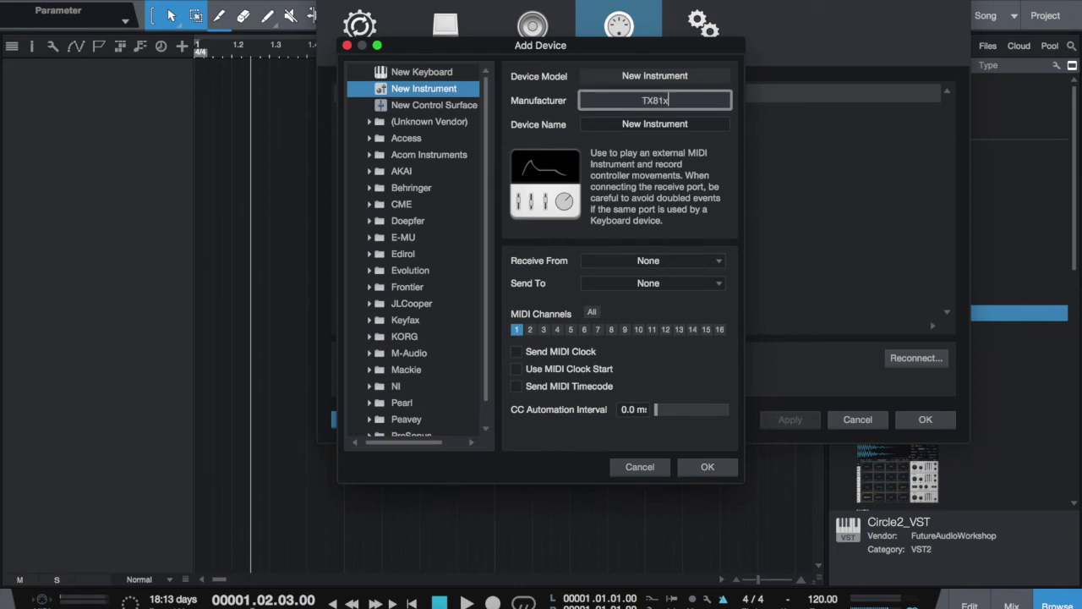
{"action": "double_click", "coordinate": [670, 101]}
{"action": "left_click", "coordinate": [659, 124]}
{"action": "type", "text": "TX81z"}
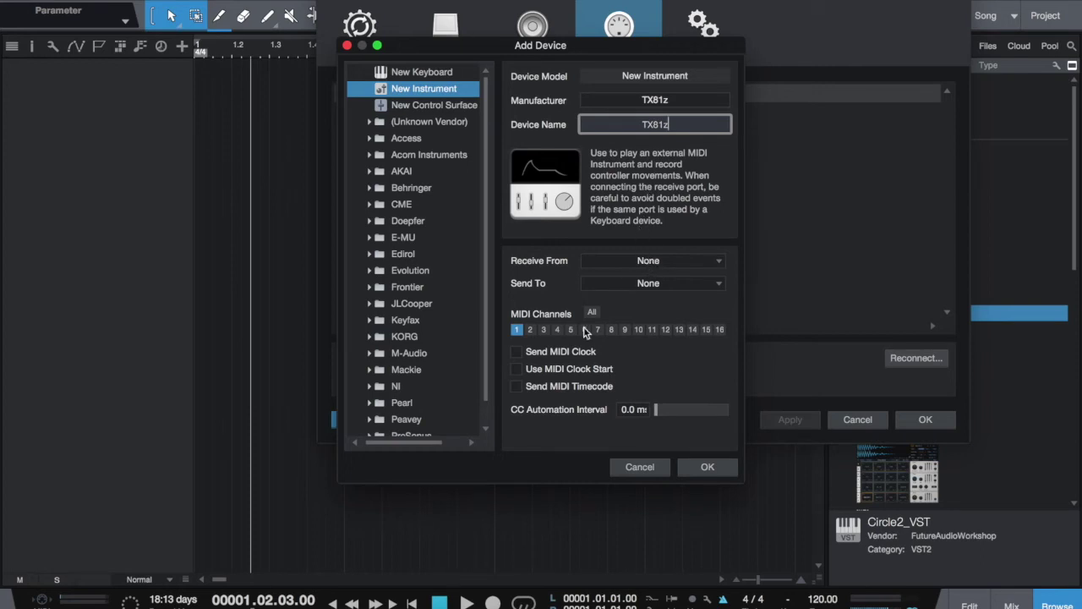
Set the TX81z instrument to MIDI channel 4 sending to Pro40 MIDI, add it and close the preferences
{"action": "left_click", "coordinate": [557, 328]}
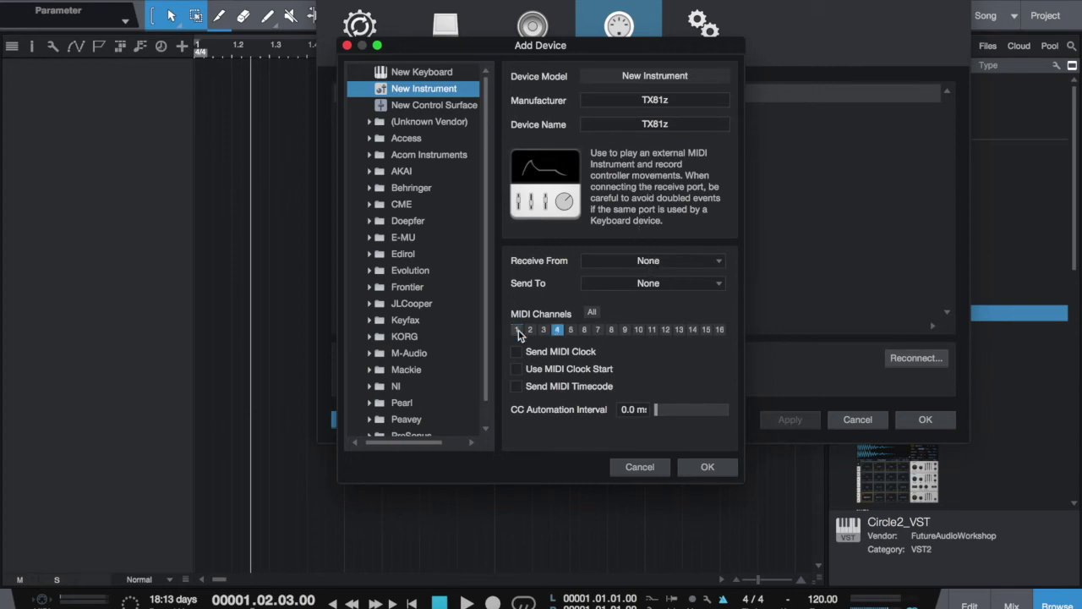
{"action": "left_click", "coordinate": [646, 283]}
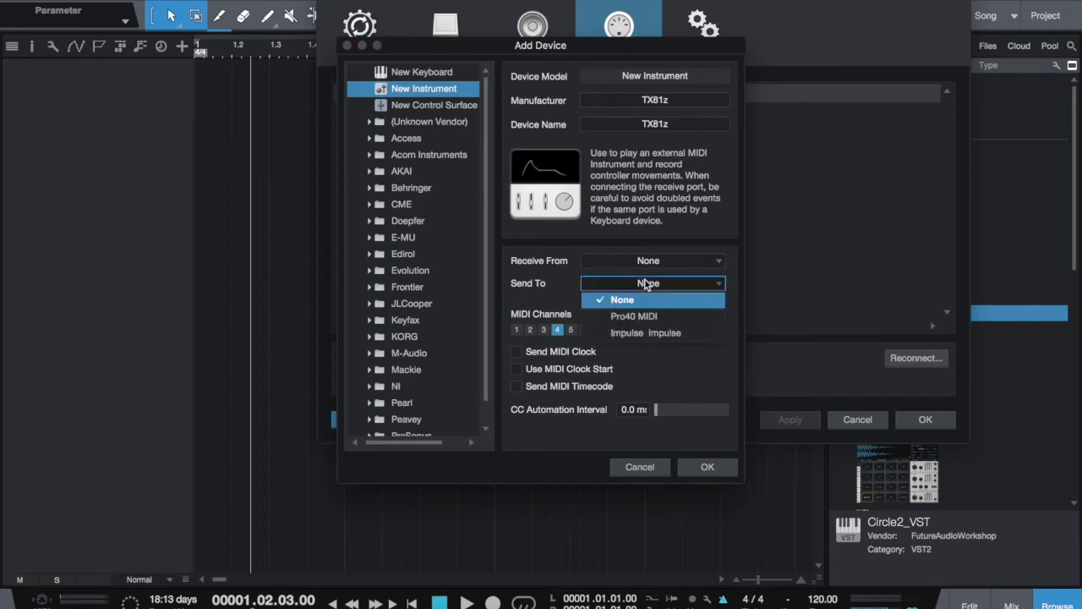
{"action": "left_click", "coordinate": [648, 317]}
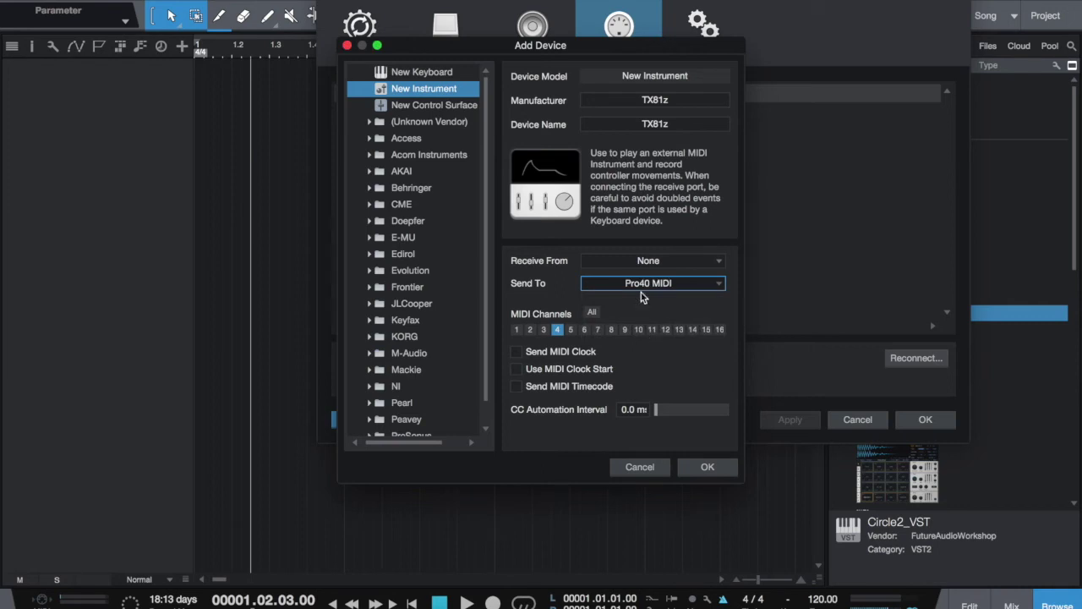
{"action": "left_click", "coordinate": [695, 469]}
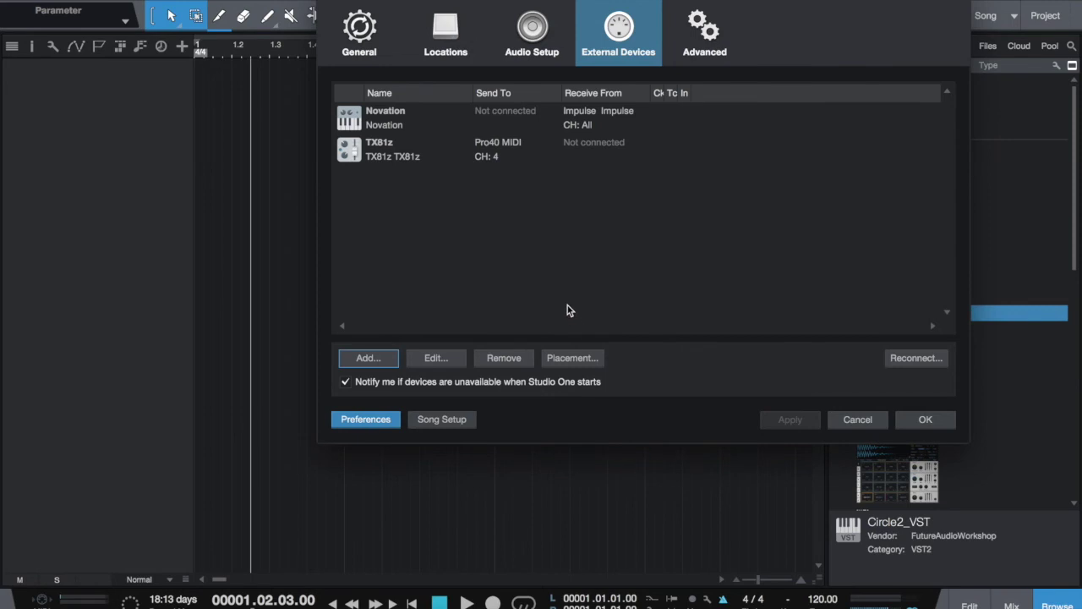
{"action": "left_click", "coordinate": [913, 423]}
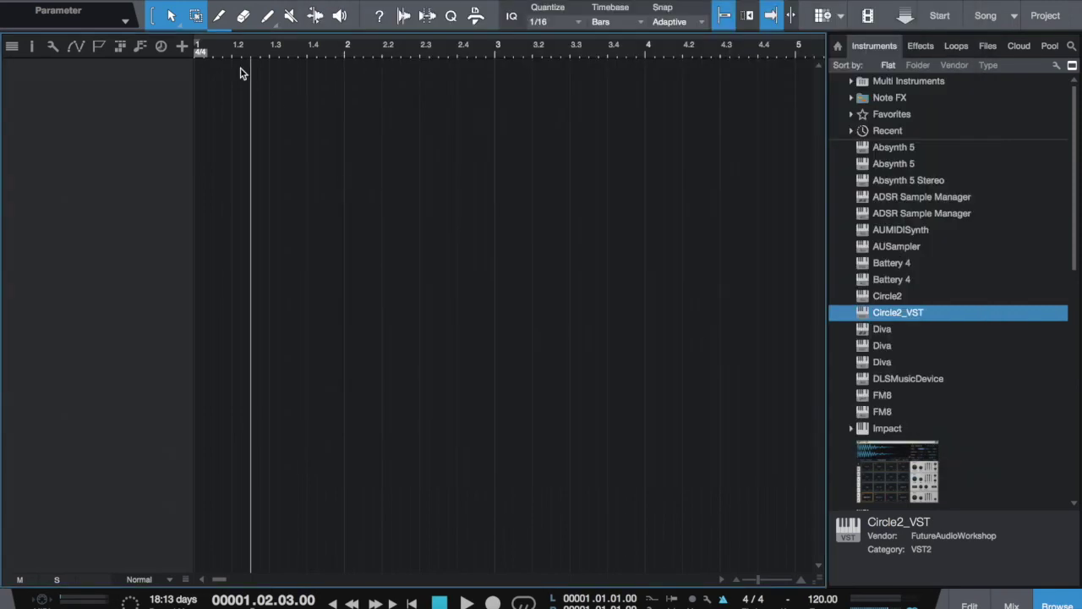
Add an instrument track named TX81Z with the default input and route it to the TX81z external device
{"action": "left_click", "coordinate": [181, 46]}
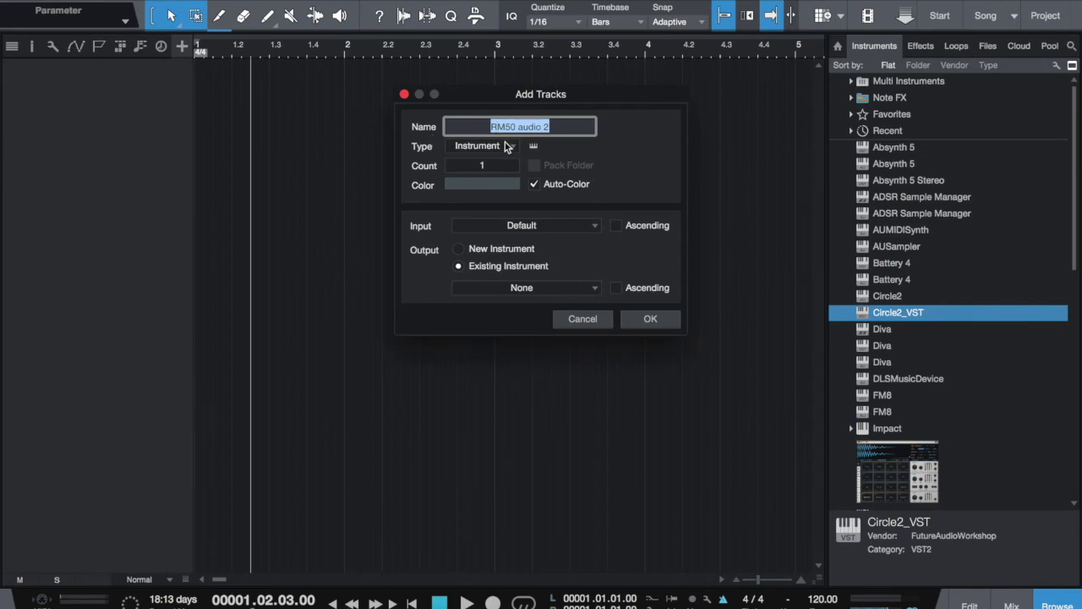
{"action": "type", "text": "TX"}
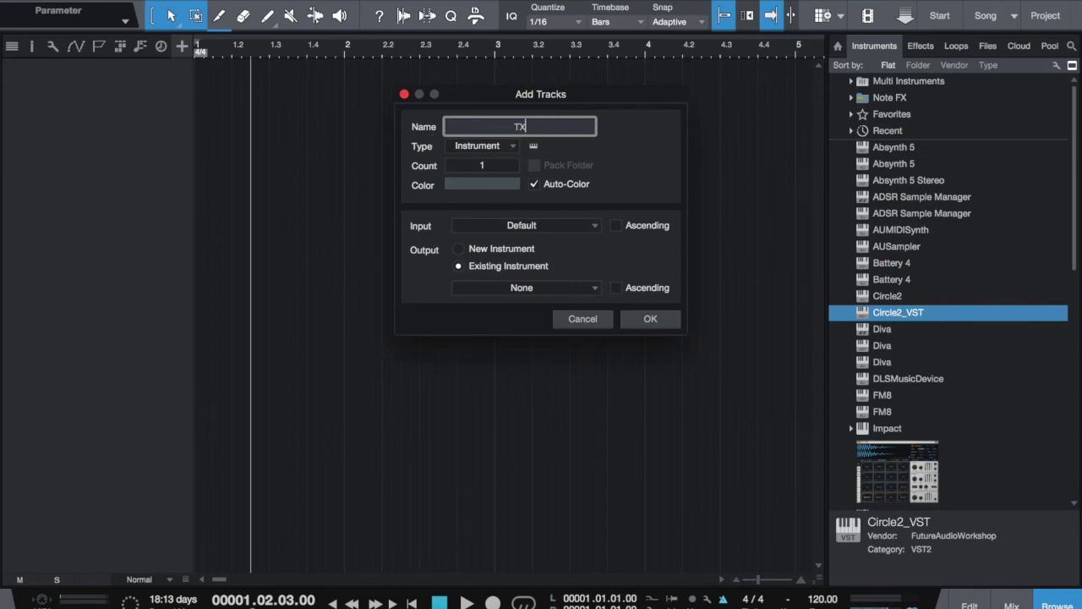
{"action": "type", "text": "81Z"}
{"action": "left_click", "coordinate": [529, 226]}
{"action": "left_click", "coordinate": [528, 226]}
{"action": "left_click", "coordinate": [530, 231]}
{"action": "left_click", "coordinate": [530, 231]}
{"action": "left_click", "coordinate": [650, 318]}
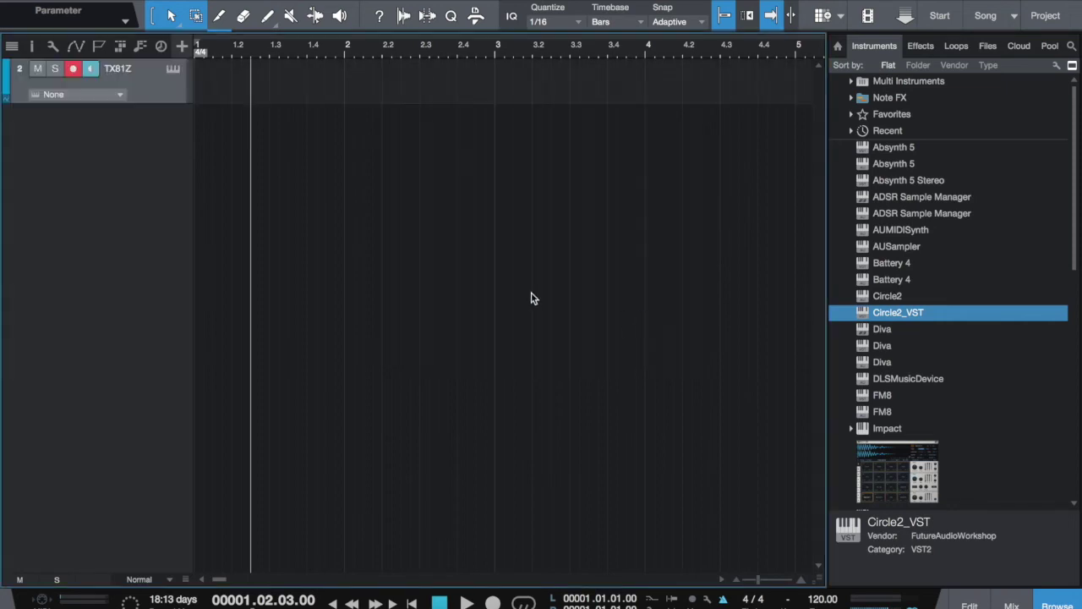
{"action": "left_click", "coordinate": [93, 95]}
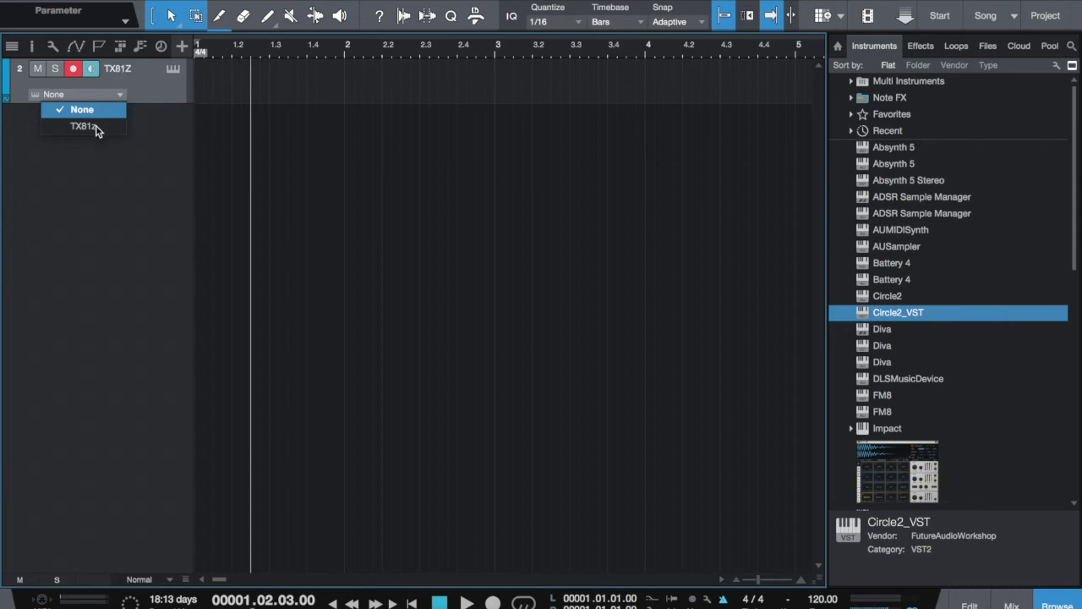
{"action": "left_click", "coordinate": [97, 127]}
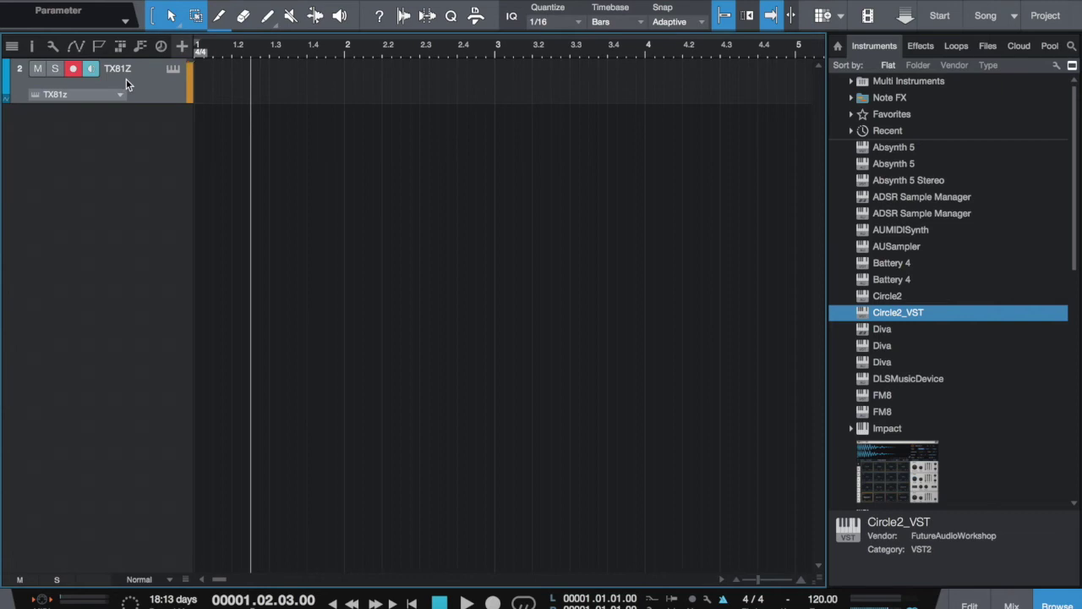
Add a mono audio track named TX81Z with Input R as its input and arm it for recording
{"action": "left_click", "coordinate": [182, 49]}
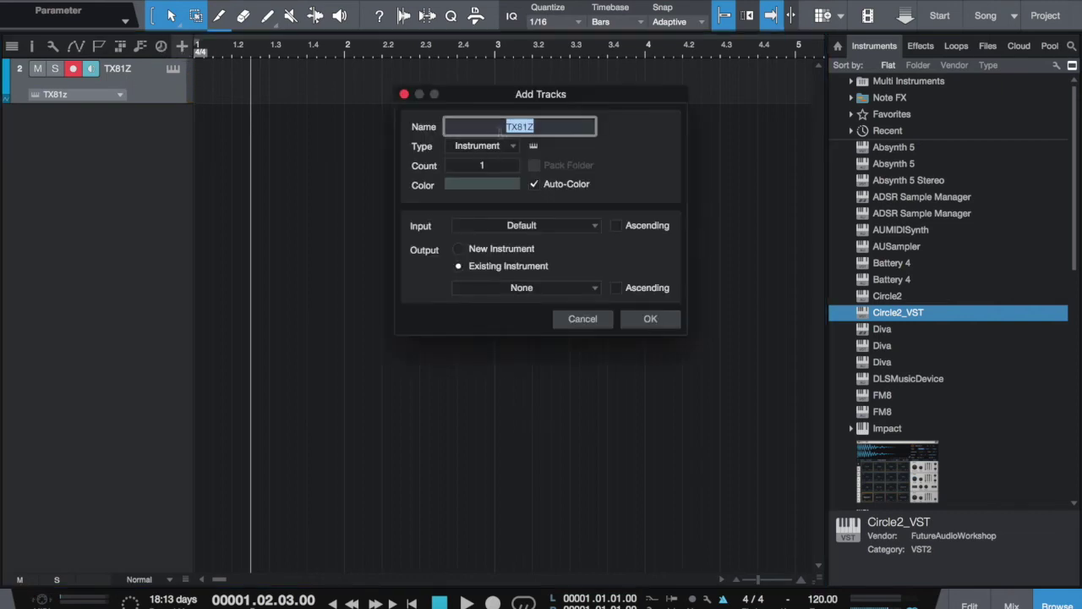
{"action": "left_click", "coordinate": [490, 148]}
{"action": "left_click", "coordinate": [486, 163]}
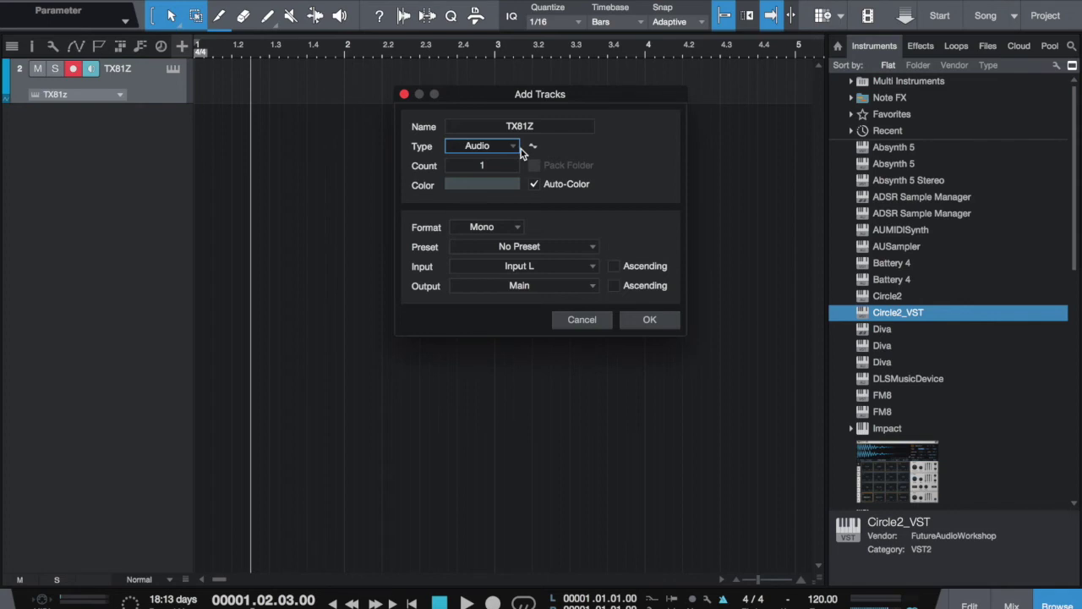
{"action": "left_click", "coordinate": [527, 269]}
{"action": "left_click", "coordinate": [517, 300]}
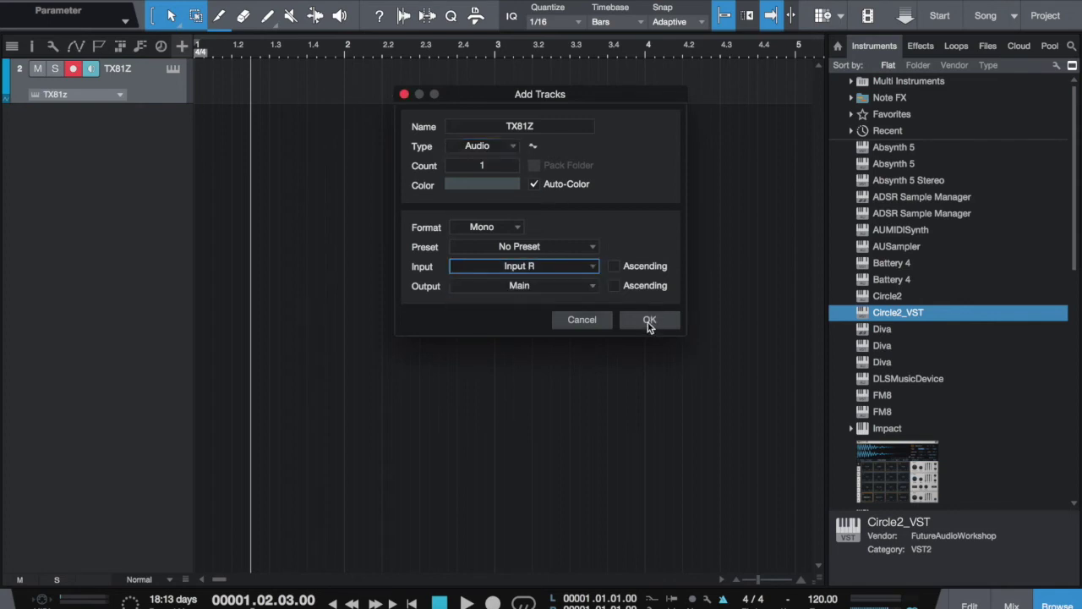
{"action": "left_click", "coordinate": [649, 321]}
{"action": "left_click", "coordinate": [73, 115]}
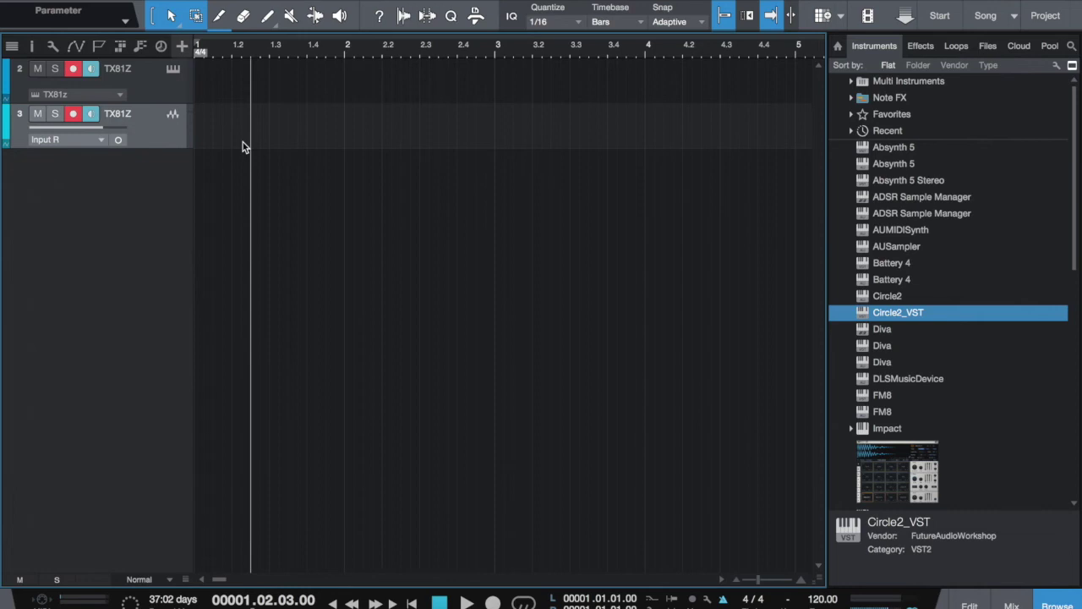
Start adding another external device in the preferences as a New Instrument and name it RM50
{"action": "key", "text": "super+comma"}
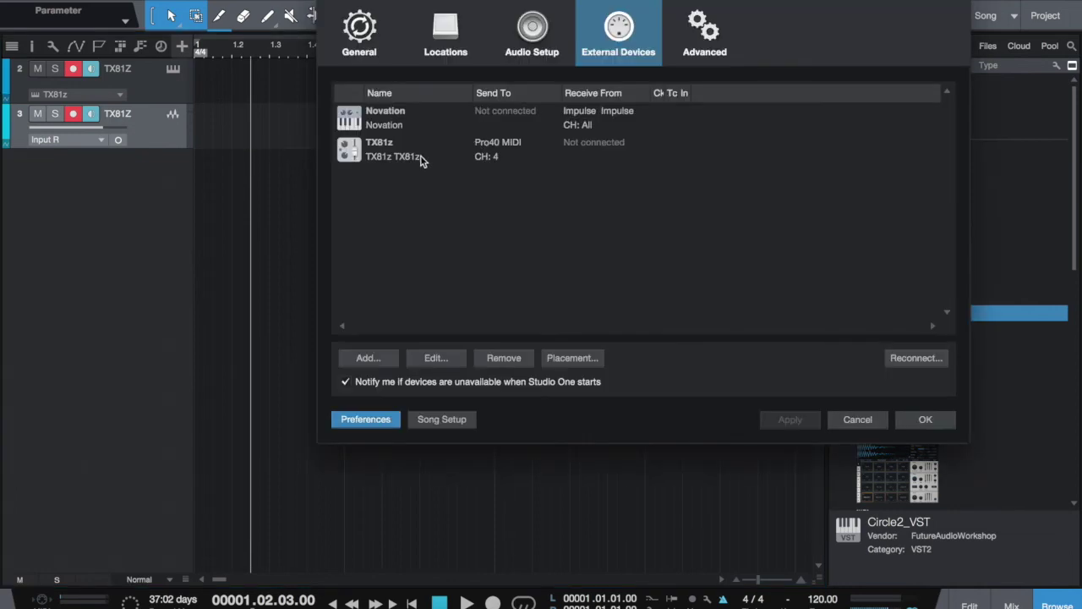
{"action": "left_click", "coordinate": [376, 364]}
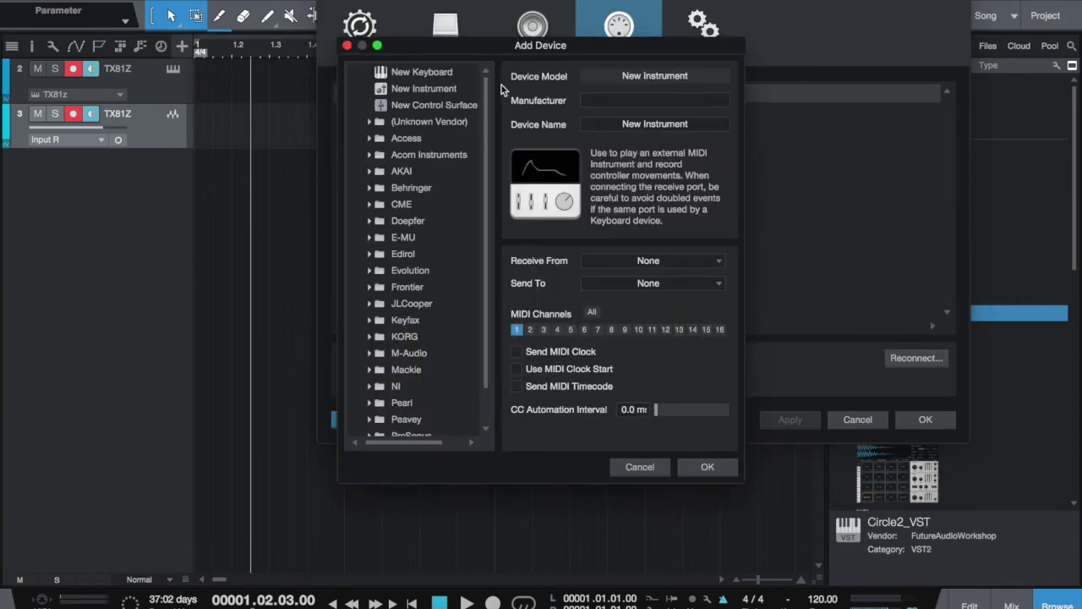
{"action": "left_click", "coordinate": [445, 88]}
{"action": "left_click", "coordinate": [622, 97]}
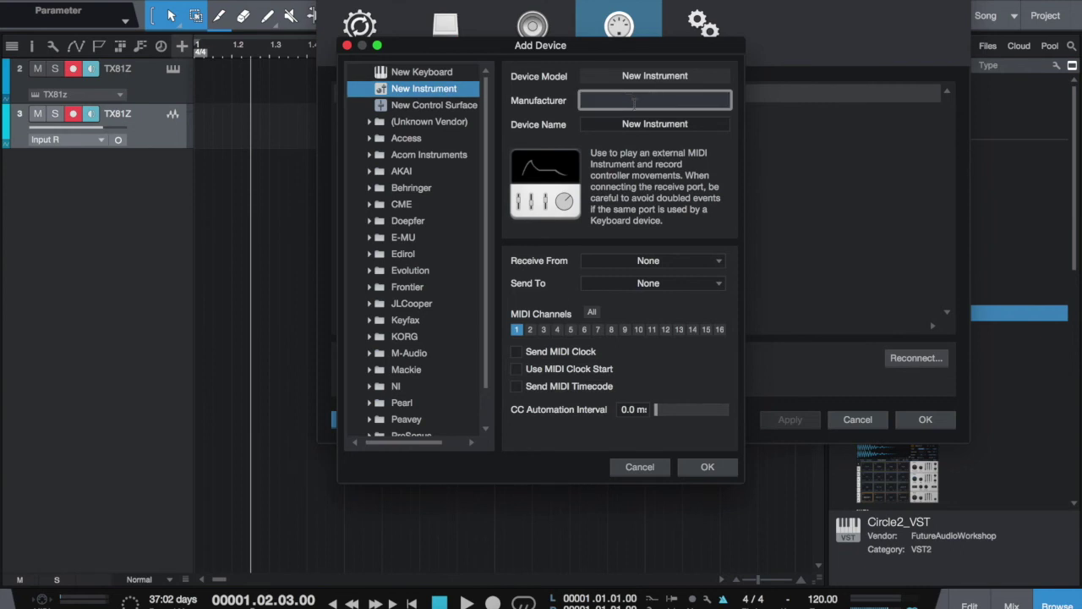
{"action": "key", "text": "Tab"}
{"action": "type", "text": "RM50"}
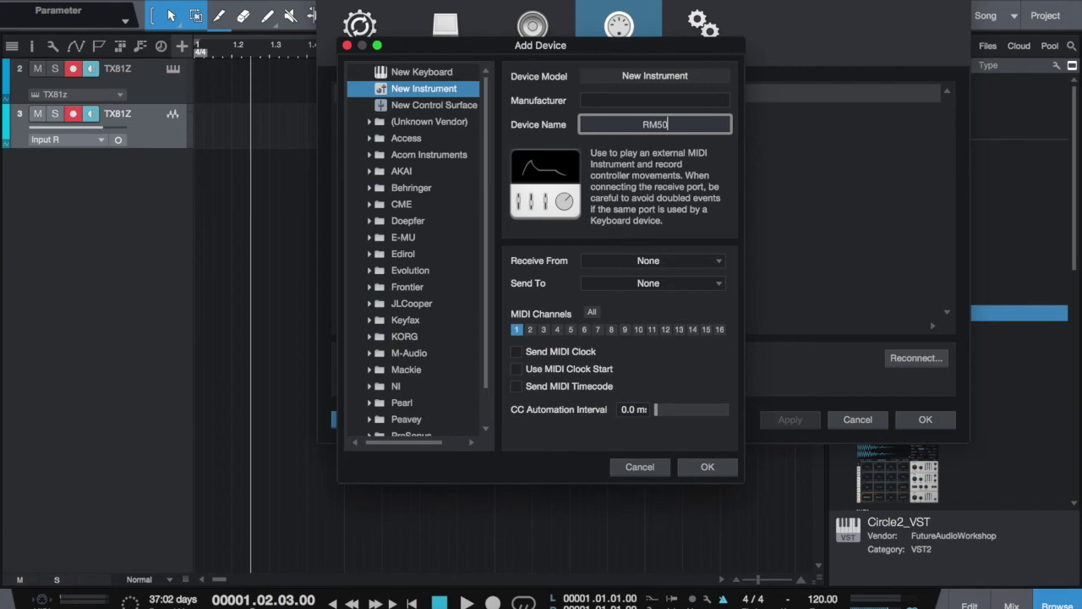
Set the RM50 instrument to MIDI channel 11 sending to Impulse Impulse and add it to the external devices
{"action": "left_click", "coordinate": [517, 330]}
{"action": "left_click", "coordinate": [651, 329]}
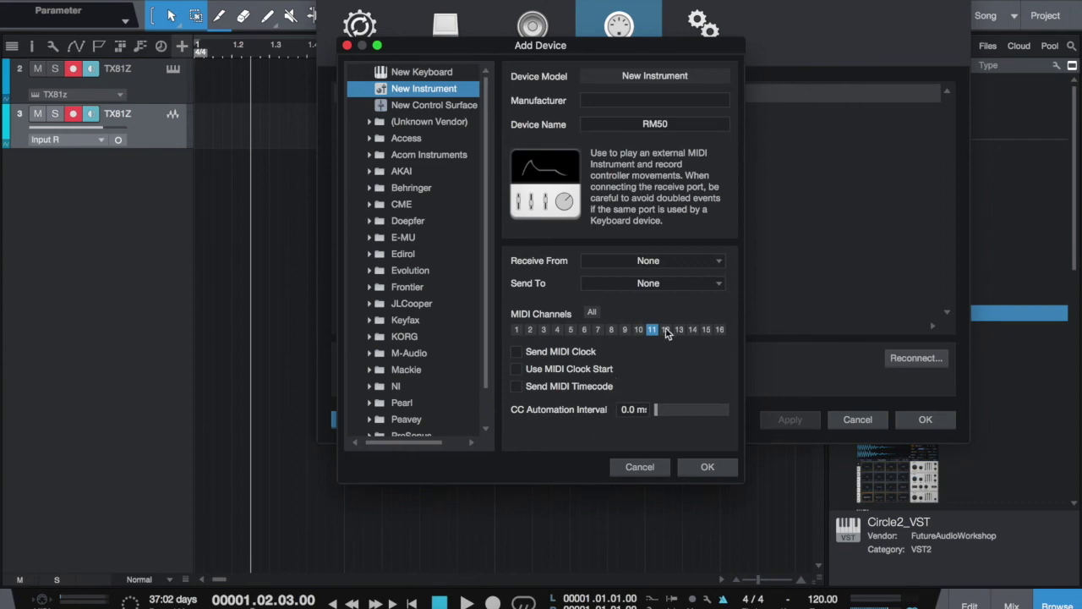
{"action": "left_click", "coordinate": [665, 286]}
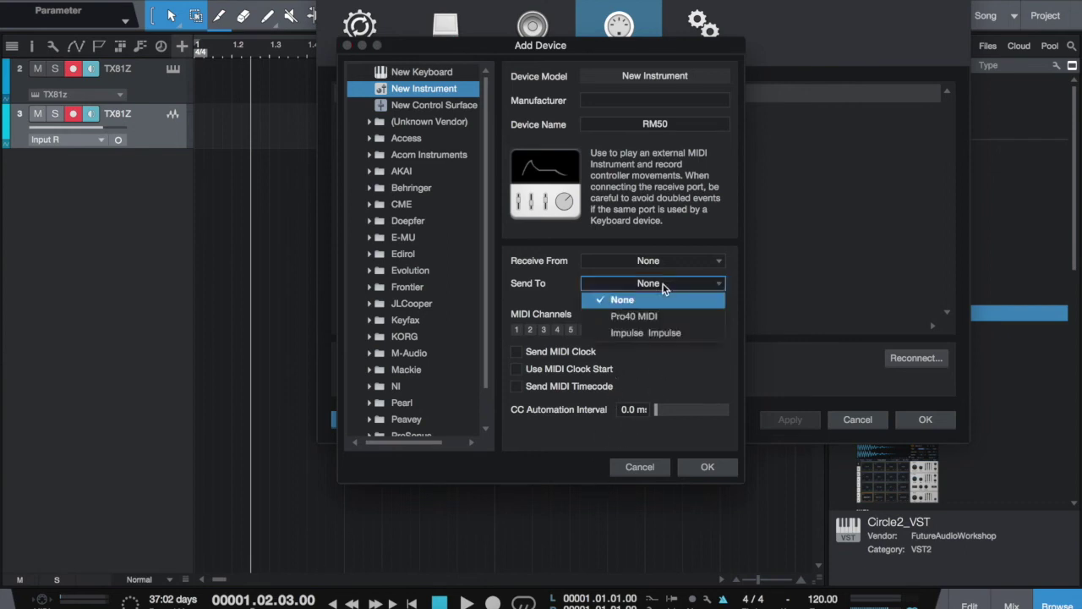
{"action": "left_click", "coordinate": [658, 330]}
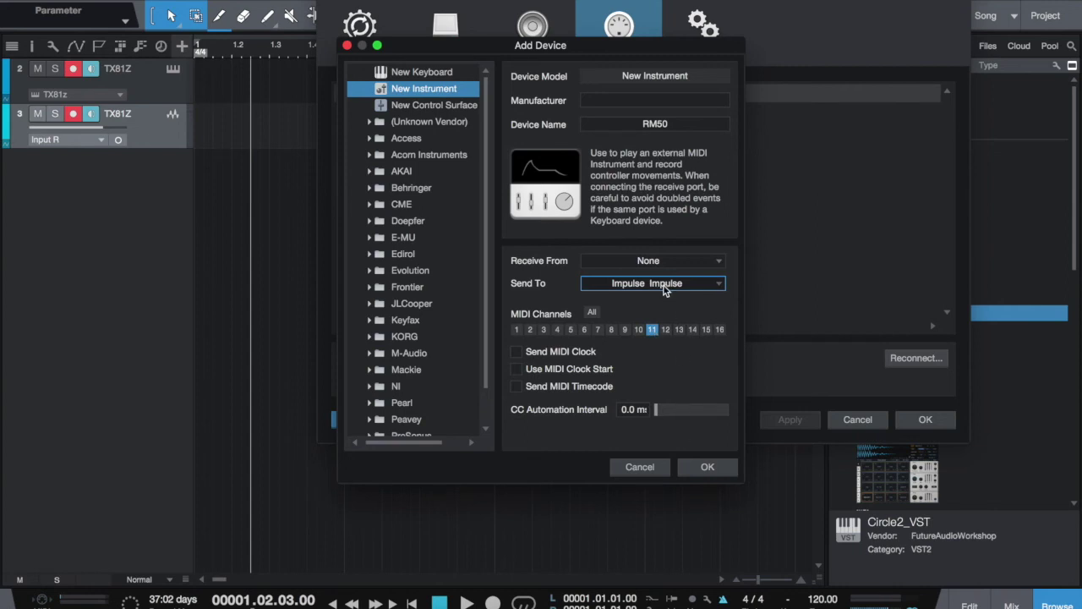
{"action": "left_click", "coordinate": [708, 470]}
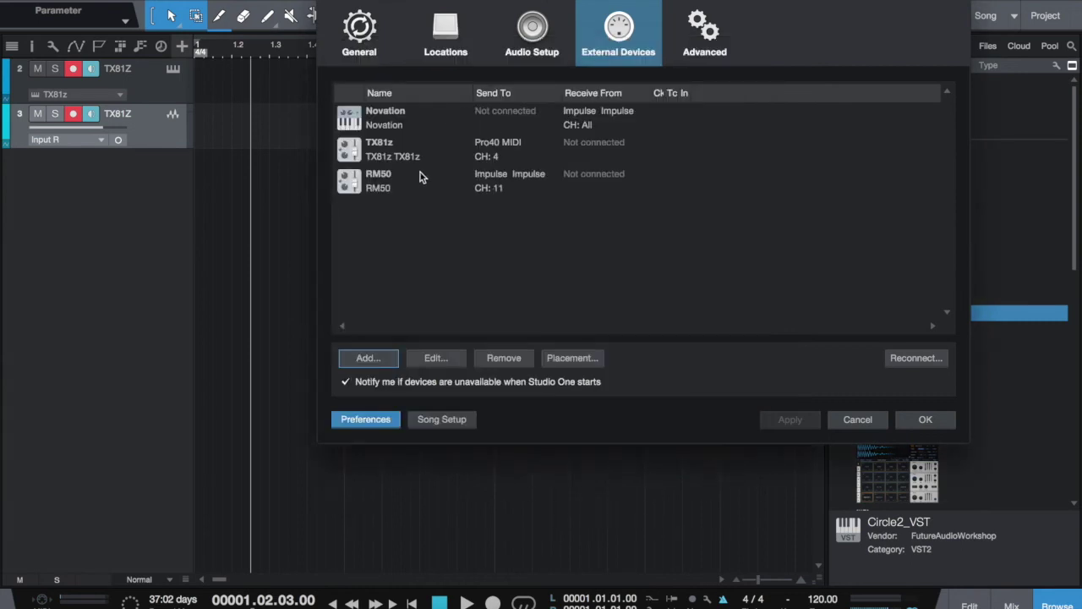
Rename the RM50 external device as RM50 Ch11
{"action": "double_click", "coordinate": [423, 175]}
{"action": "left_click", "coordinate": [587, 129]}
{"action": "left_click", "coordinate": [590, 130]}
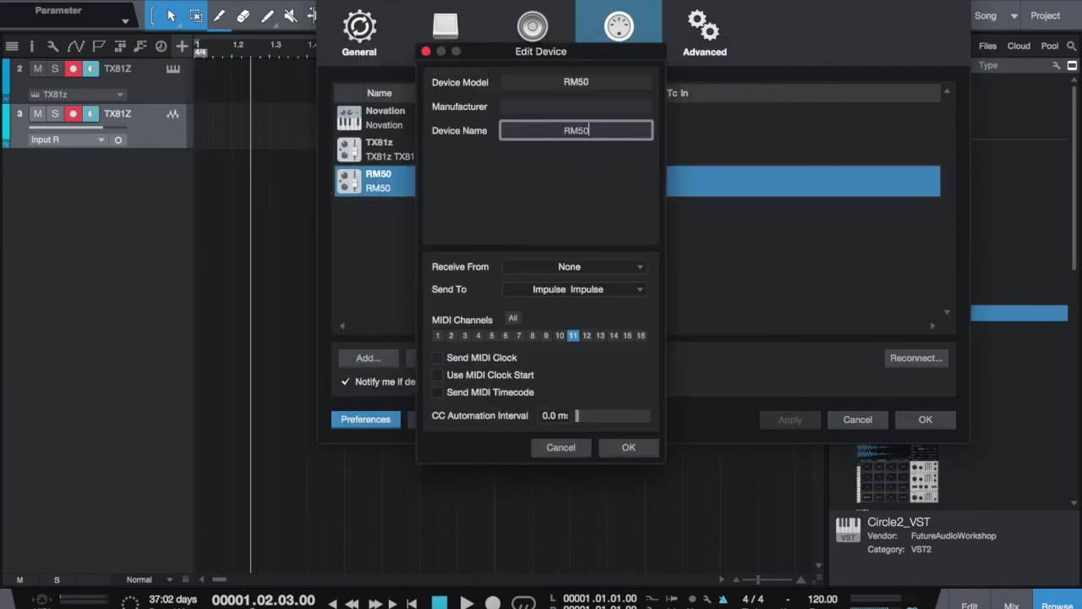
{"action": "type", "text": "Ch11"}
{"action": "left_click", "coordinate": [629, 447]}
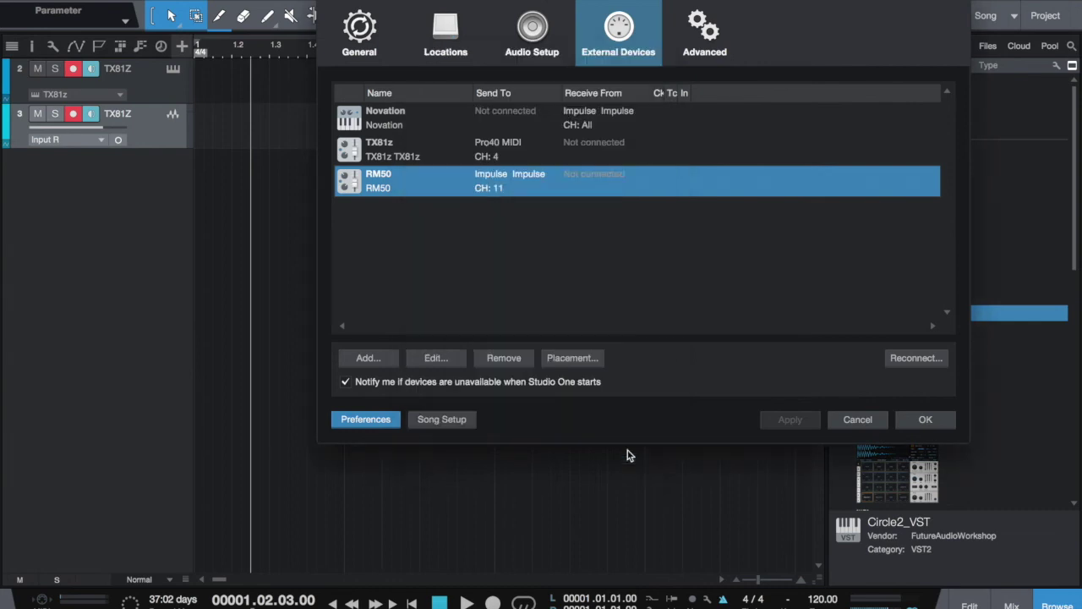
Start adding a further New Instrument device and name it RM50 CH 10
{"action": "left_click", "coordinate": [382, 360]}
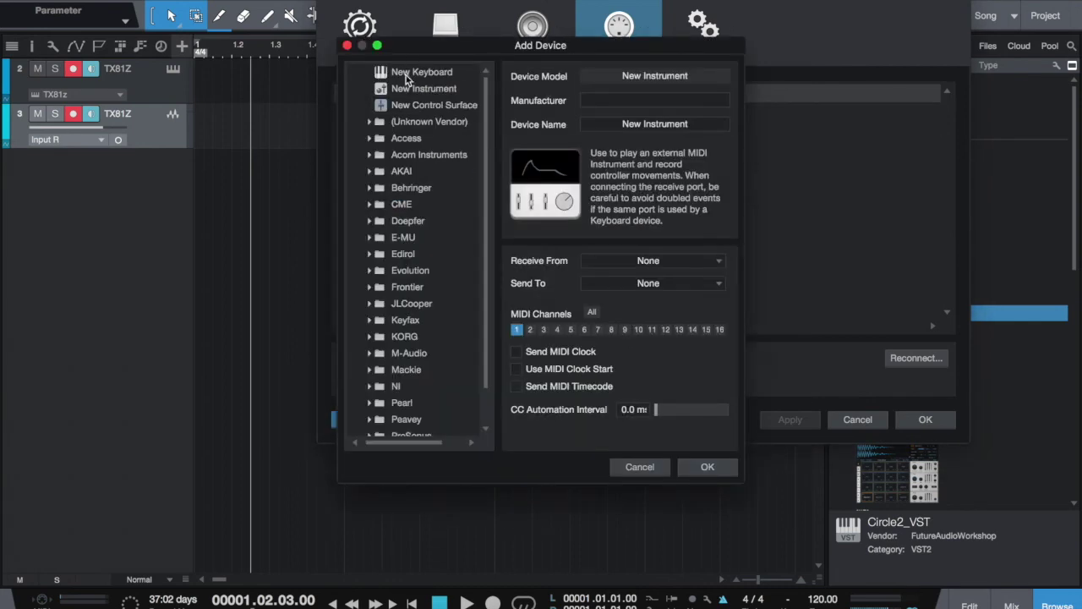
{"action": "left_click", "coordinate": [410, 86]}
{"action": "left_click", "coordinate": [615, 122]}
{"action": "type", "text": "R"}
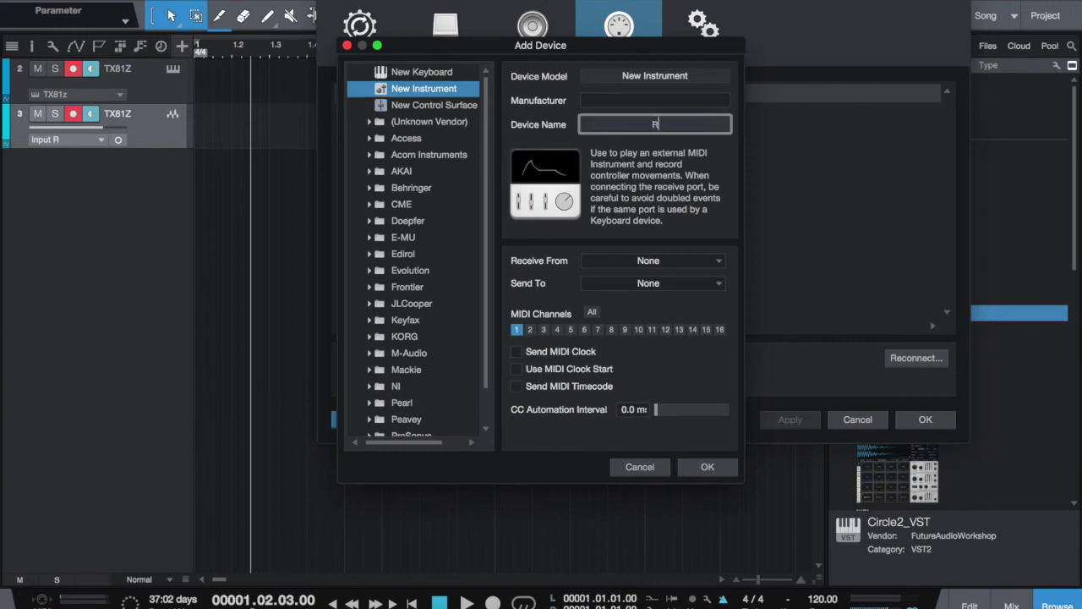
{"action": "type", "text": "M50 CH 10"}
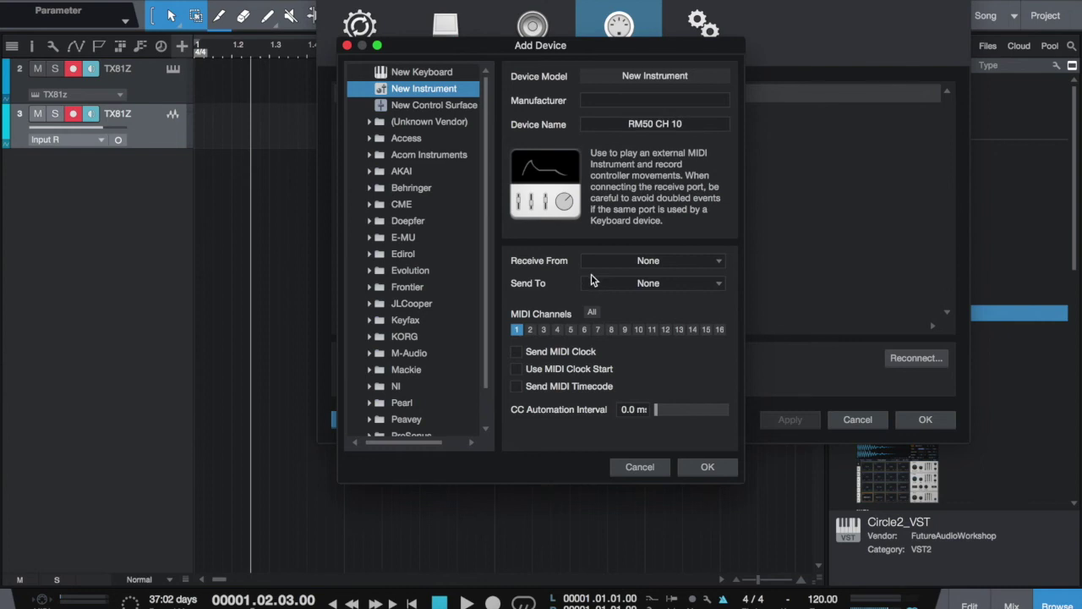
Set RM50 CH 10 to send to Impulse Impulse on MIDI channel 10, add it and close the preferences
{"action": "left_click", "coordinate": [596, 282]}
{"action": "left_click", "coordinate": [635, 332]}
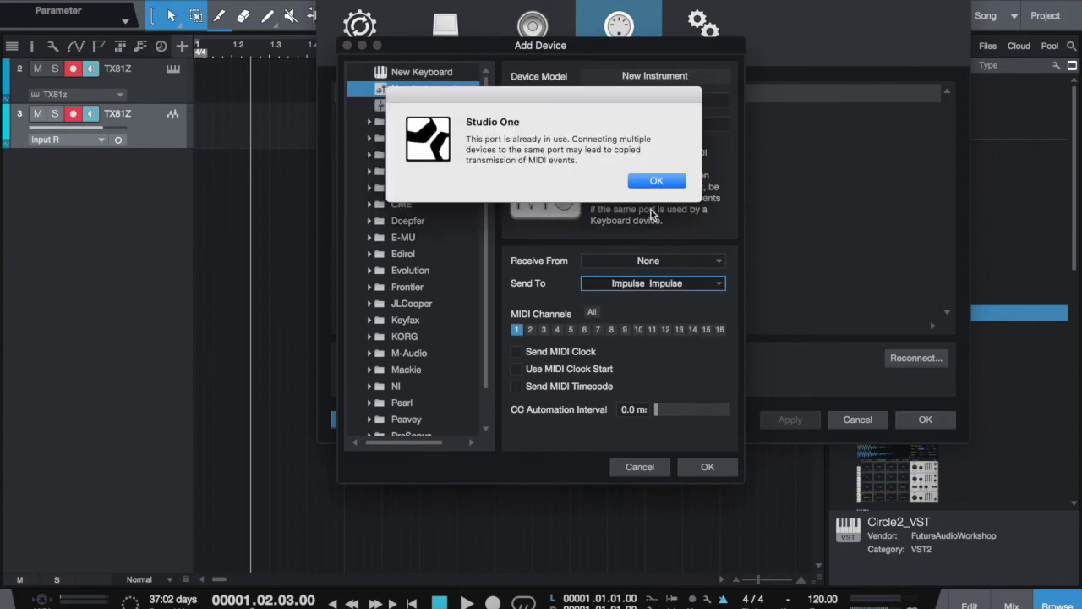
{"action": "left_click", "coordinate": [659, 183]}
{"action": "left_click", "coordinate": [516, 330]}
{"action": "left_click", "coordinate": [638, 330]}
{"action": "left_click", "coordinate": [707, 467]}
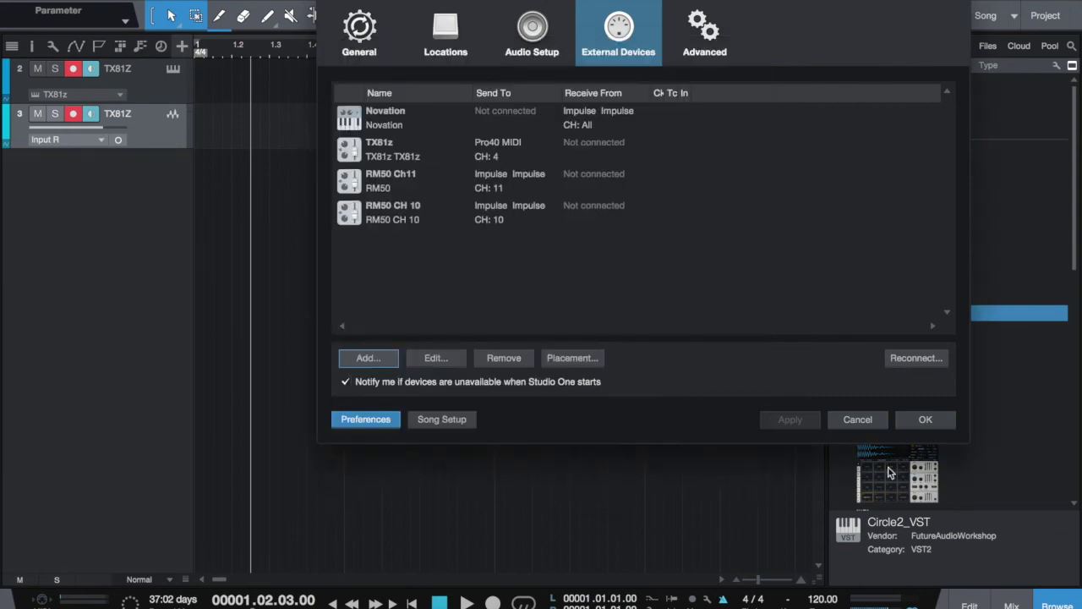
{"action": "left_click", "coordinate": [925, 419]}
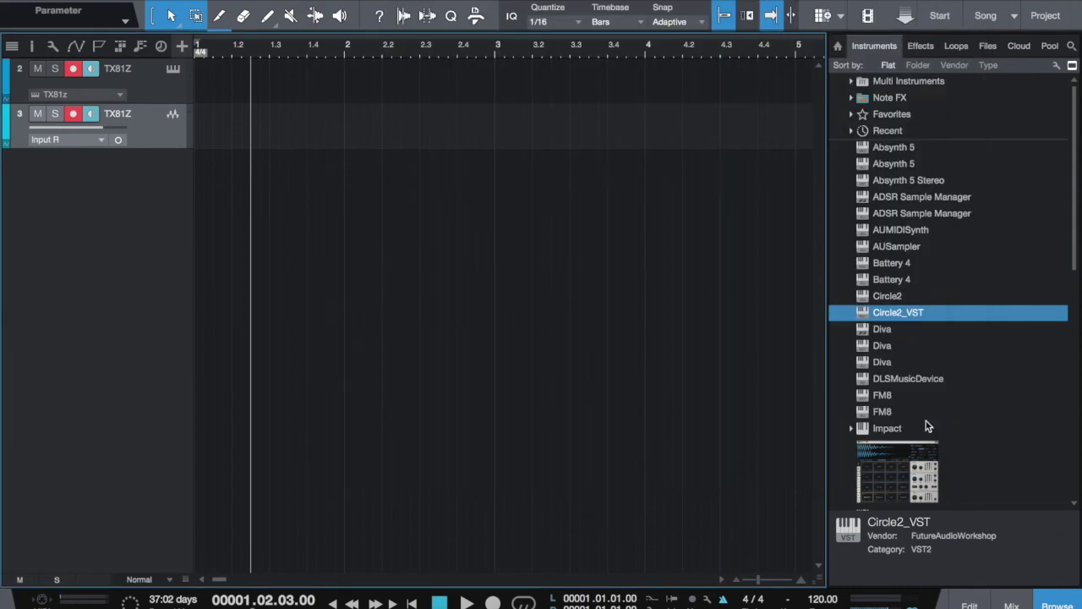
Route the TX81Z instrument track to the RM50 CH 10 device and rename the track Novat
{"action": "left_click", "coordinate": [142, 95]}
{"action": "left_click", "coordinate": [118, 96]}
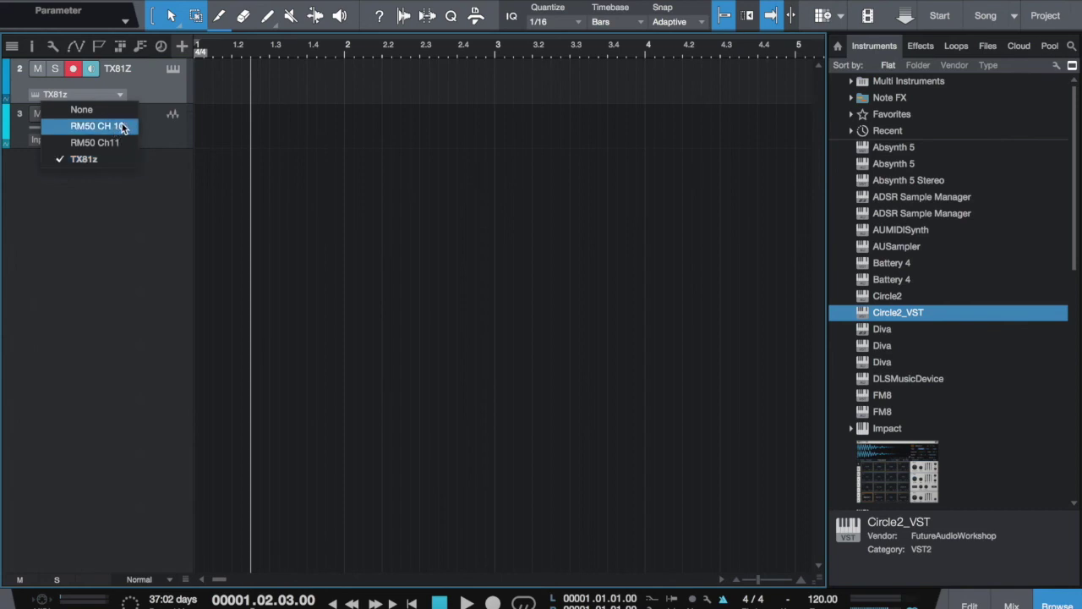
{"action": "left_click", "coordinate": [120, 128]}
{"action": "double_click", "coordinate": [127, 71]}
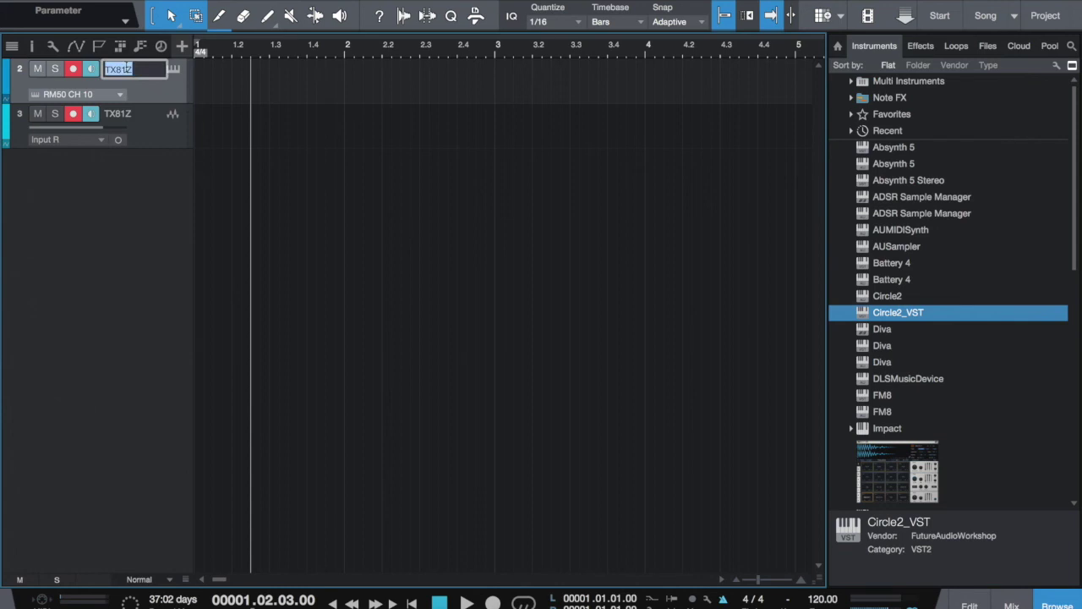
{"action": "type", "text": "Novar"}
{"action": "key", "text": "BackSpace"}
{"action": "type", "text": "t"}
{"action": "left_click", "coordinate": [121, 94]}
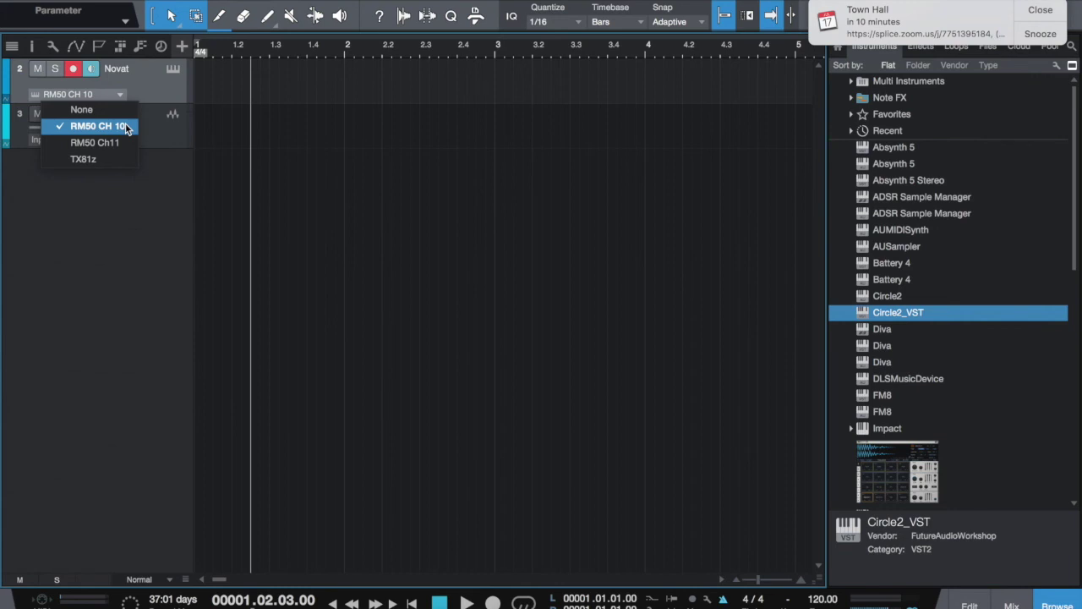
{"action": "left_click", "coordinate": [127, 127]}
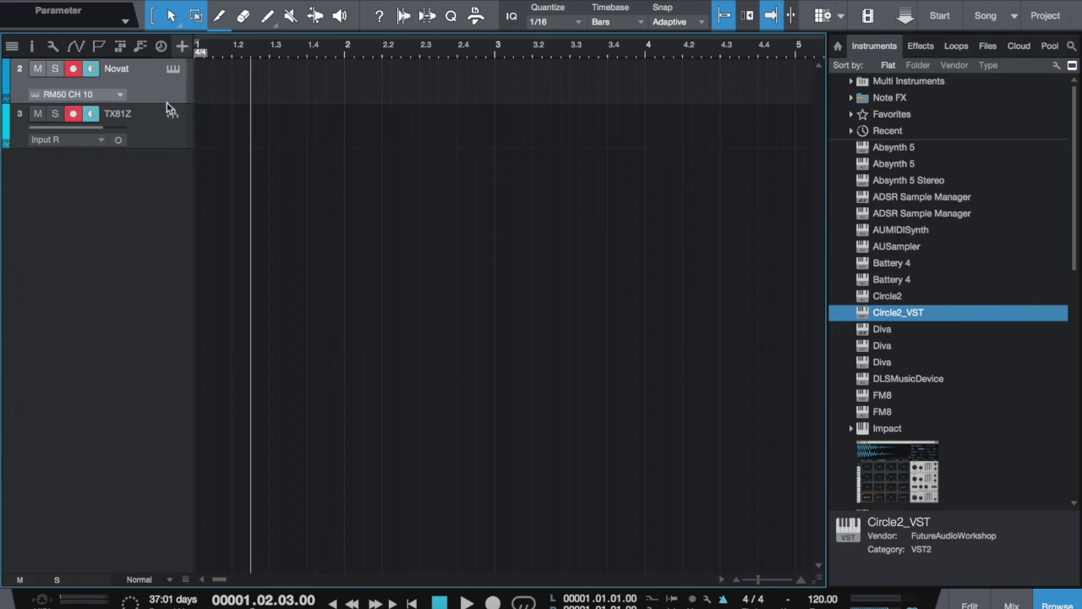
Add a mono audio track named RM50 below the TX81Z audio track
{"action": "left_click", "coordinate": [146, 134]}
{"action": "left_click", "coordinate": [181, 48]}
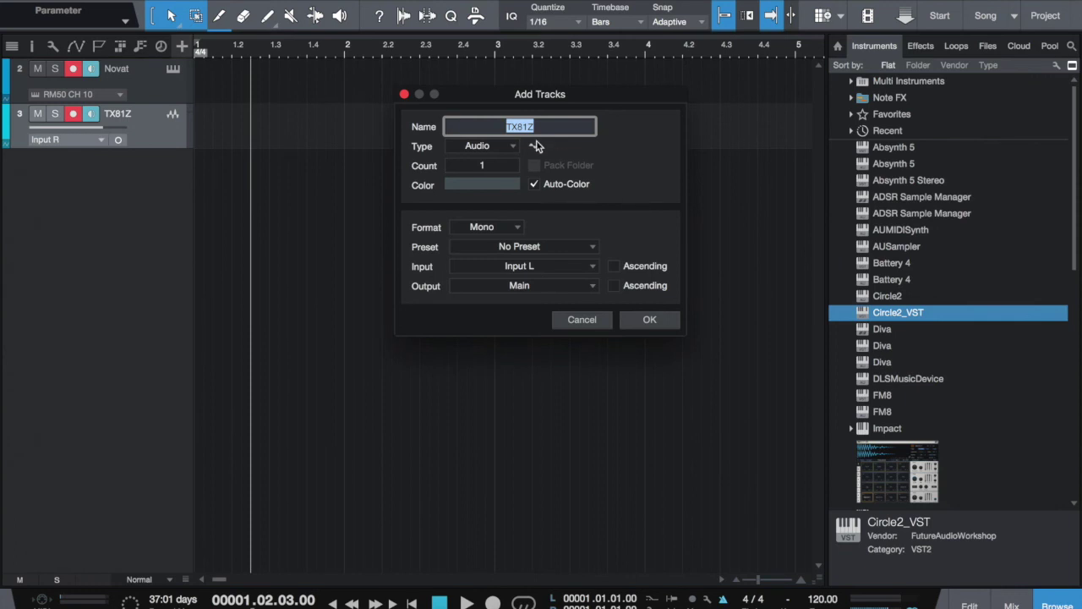
{"action": "type", "text": "RM50"}
{"action": "left_click", "coordinate": [649, 318]}
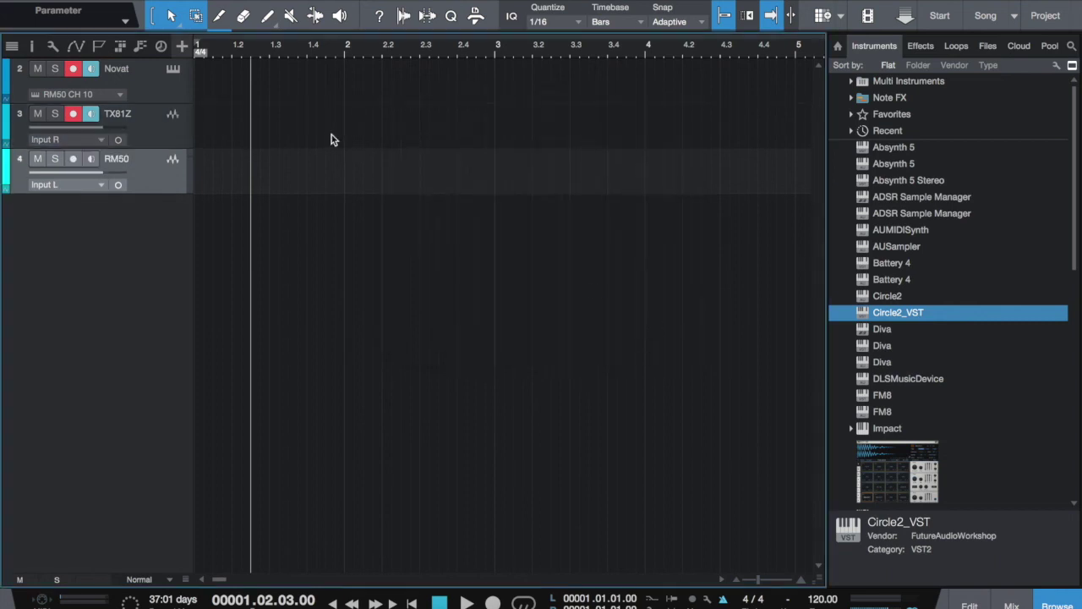
Add a mono input named Input 5 to the song's audio inputs, assigned to hardware input IP 5
{"action": "left_click", "coordinate": [84, 183]}
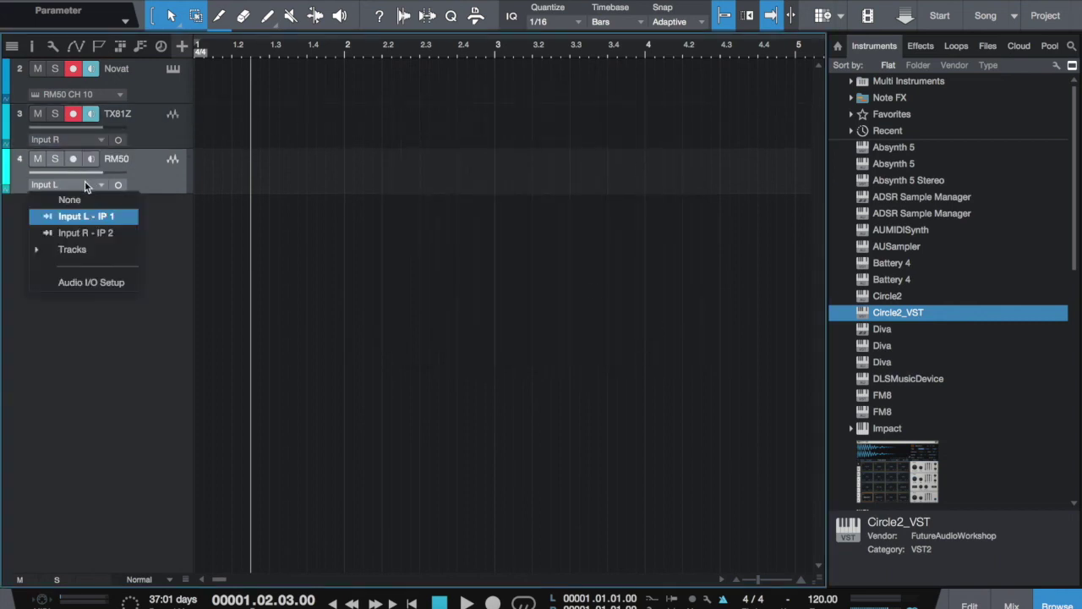
{"action": "left_click", "coordinate": [106, 286]}
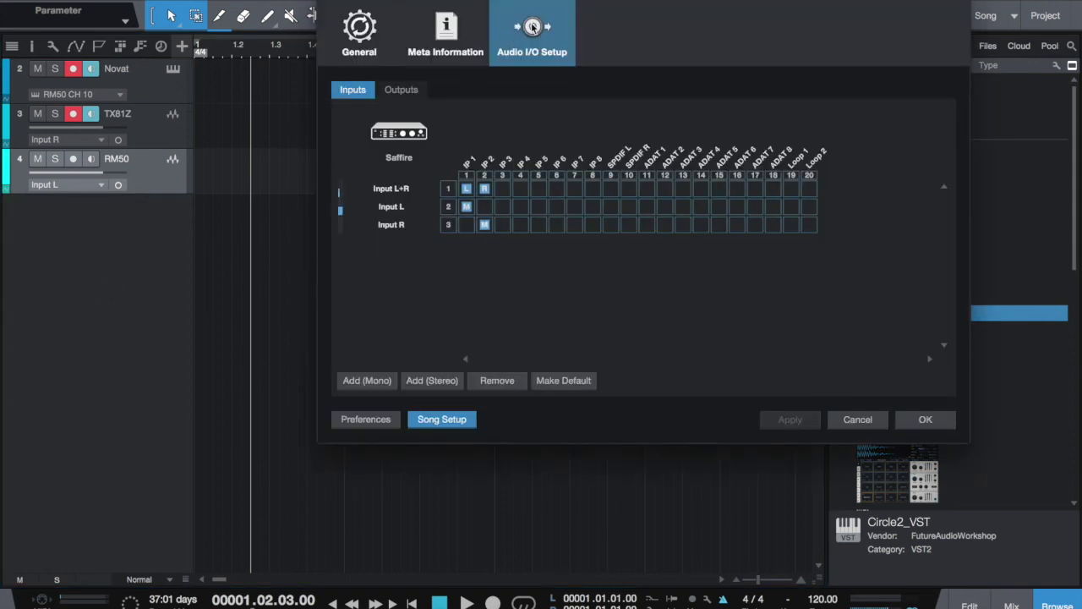
{"action": "left_click", "coordinate": [369, 380]}
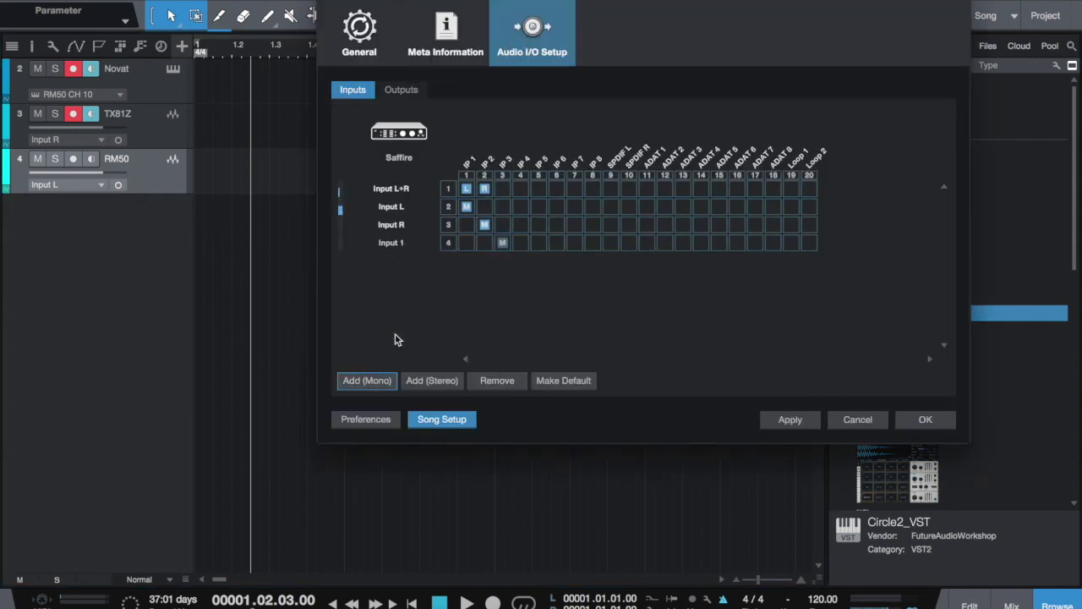
{"action": "left_click", "coordinate": [538, 242]}
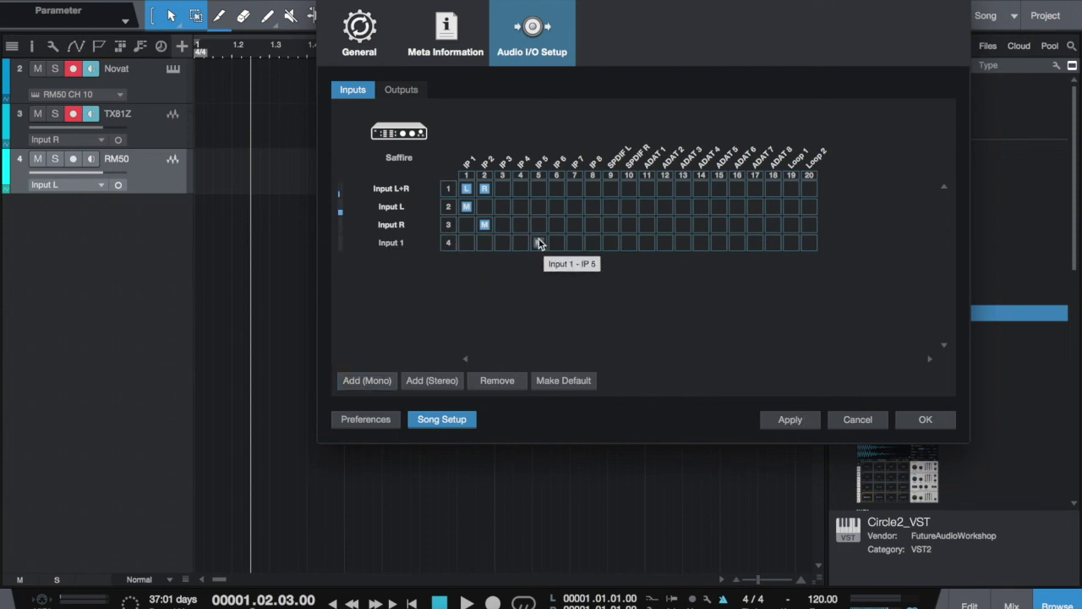
{"action": "double_click", "coordinate": [430, 243]}
{"action": "key", "text": "BackSpace"}
{"action": "type", "text": "5"}
{"action": "left_click", "coordinate": [807, 419]}
{"action": "left_click", "coordinate": [947, 426]}
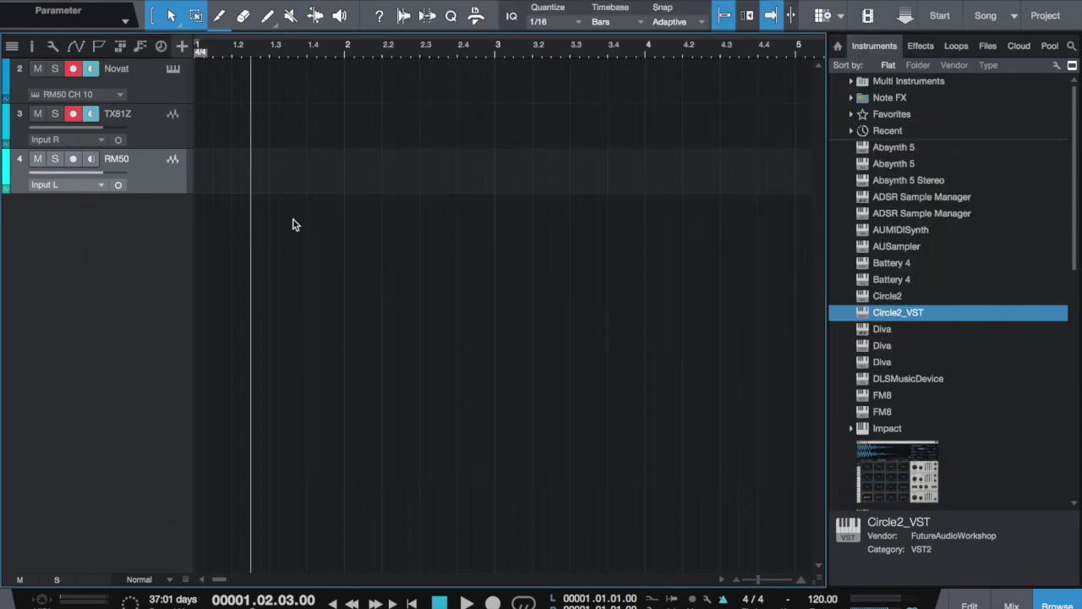
Set the RM50 audio track's input to Input 5, disarm the TX81Z audio track and arm RM50 for recording
{"action": "left_click", "coordinate": [87, 179]}
{"action": "left_click", "coordinate": [103, 251]}
{"action": "left_click", "coordinate": [73, 113]}
{"action": "left_click", "coordinate": [73, 159]}
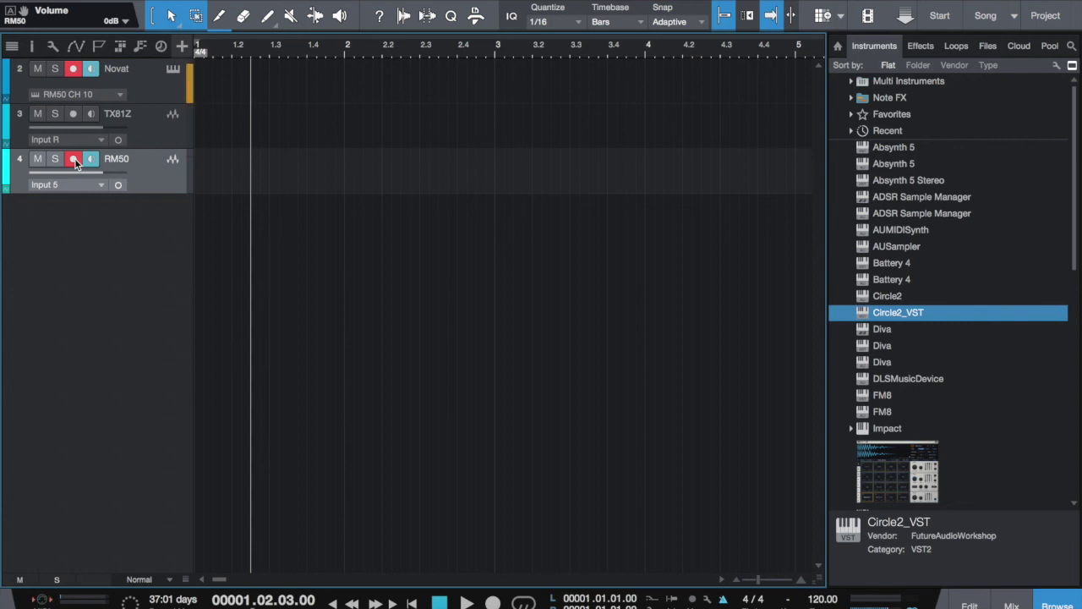
Reassign Input 5 to hardware input IP 6 in the song's audio input setup
{"action": "left_click", "coordinate": [96, 184]}
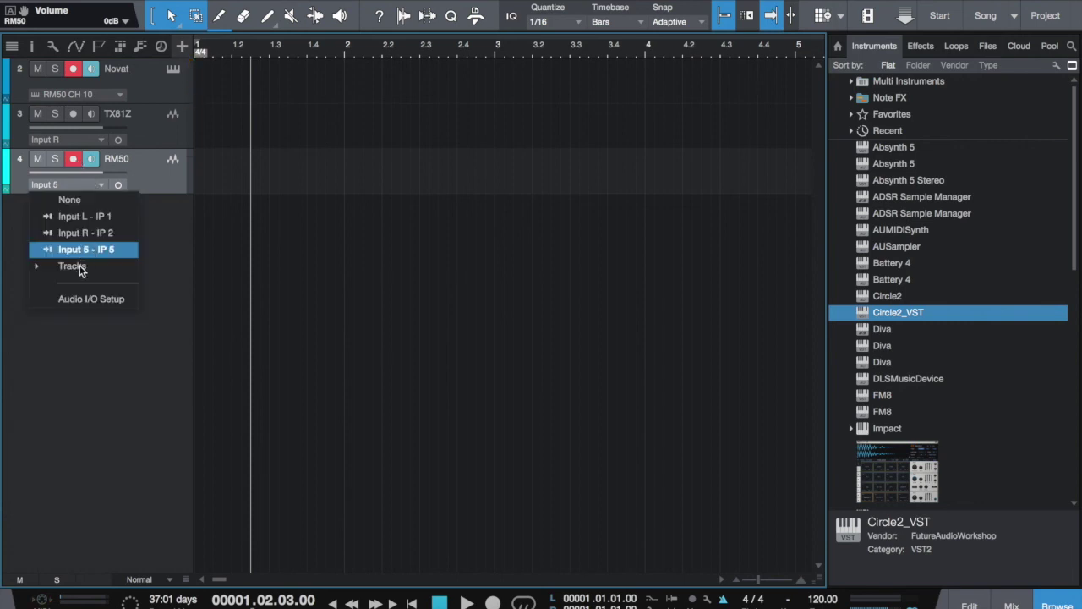
{"action": "left_click", "coordinate": [80, 296]}
{"action": "left_click", "coordinate": [555, 243]}
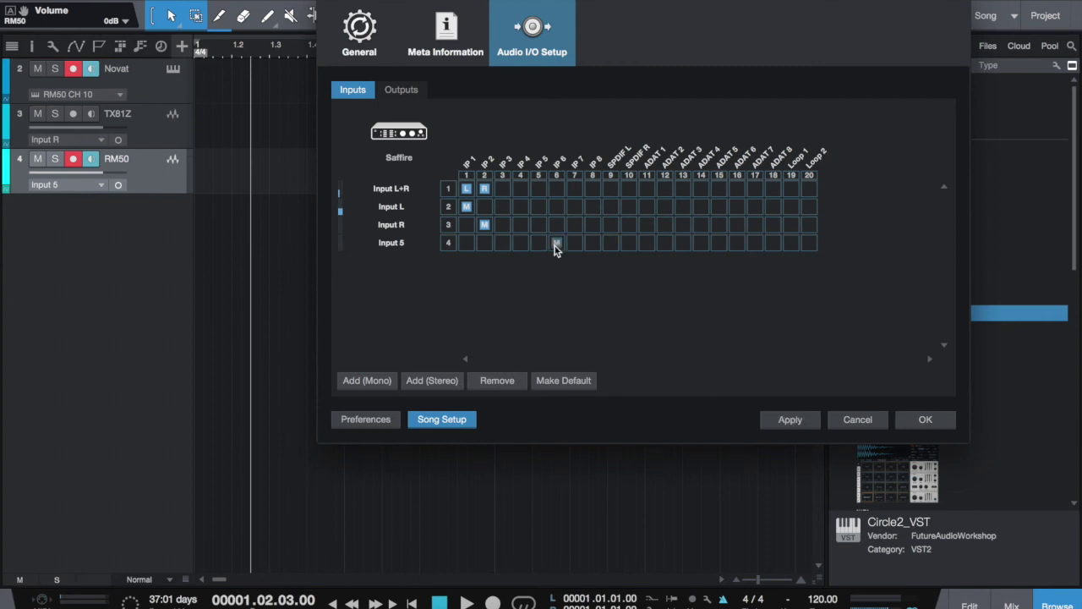
{"action": "left_click", "coordinate": [925, 420]}
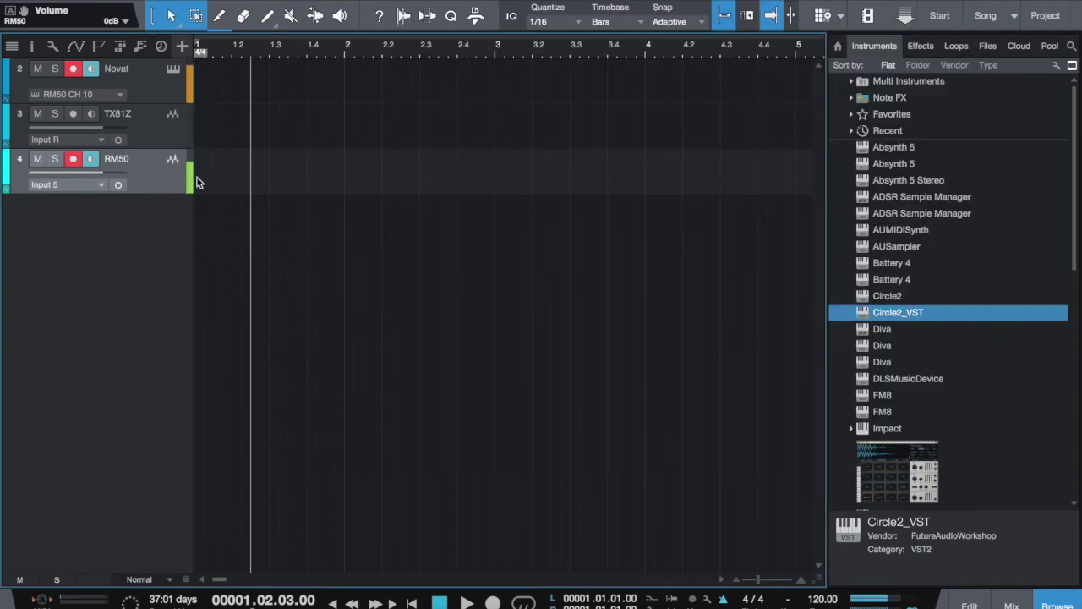
Rename the RM50 audio track as RM50 10
{"action": "double_click", "coordinate": [126, 158]}
{"action": "key", "text": "Right"}
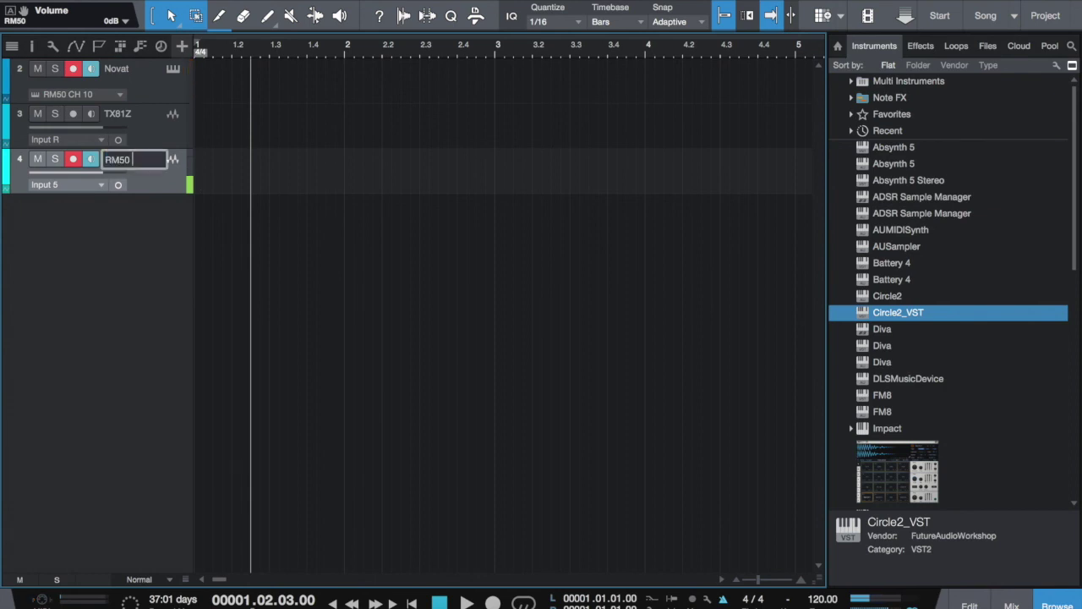
{"action": "key", "text": "Return"}
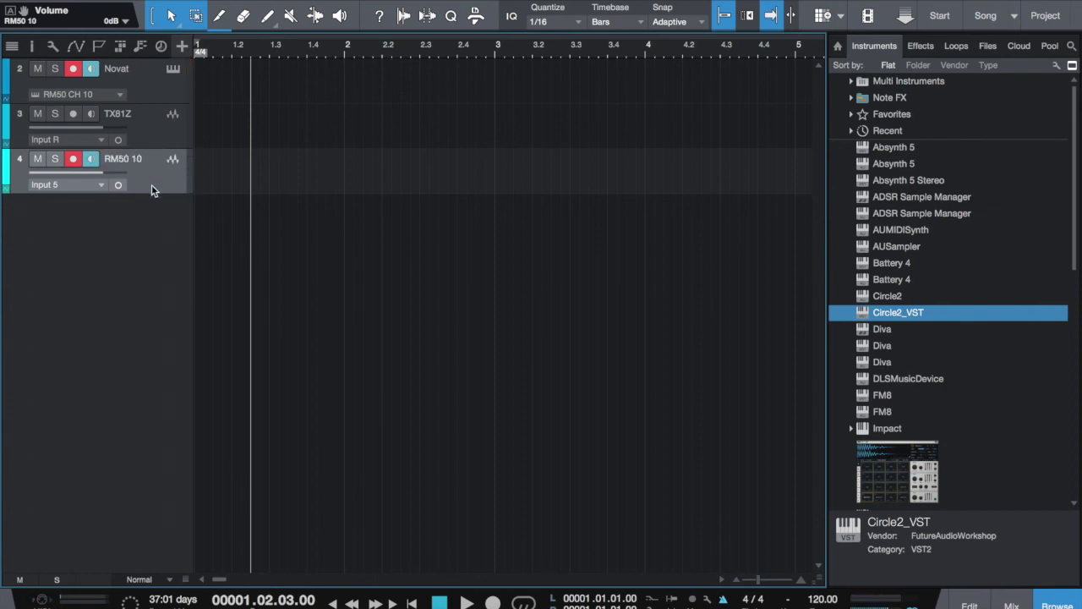
Add a mono audio track named RM50 11 with Input 5 as its input
{"action": "key", "text": "t"}
{"action": "key", "text": "BackSpace"}
{"action": "type", "text": "RM50 11"}
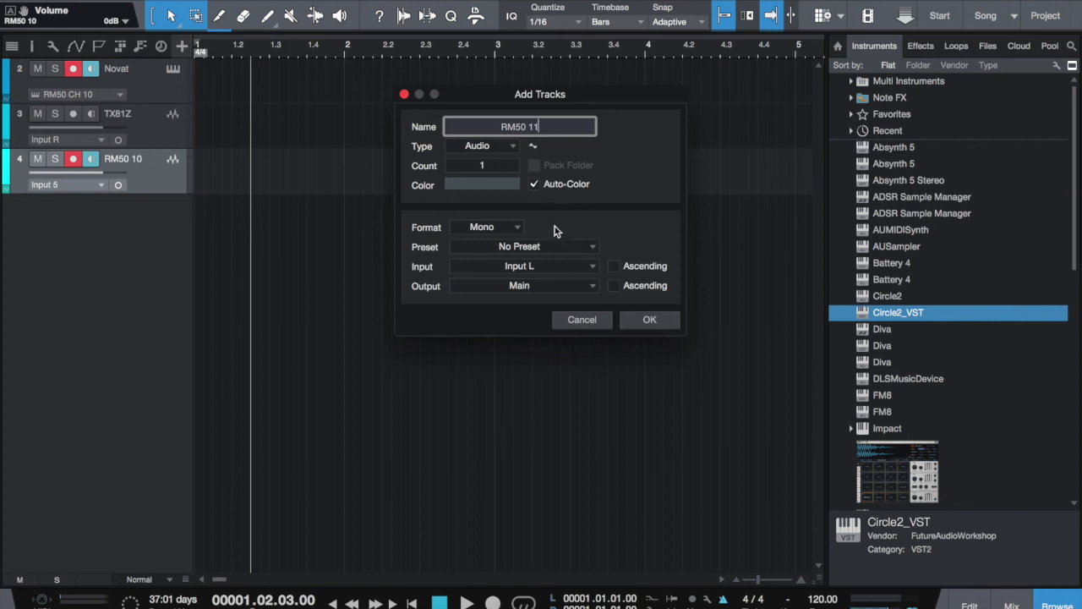
{"action": "left_click", "coordinate": [554, 267]}
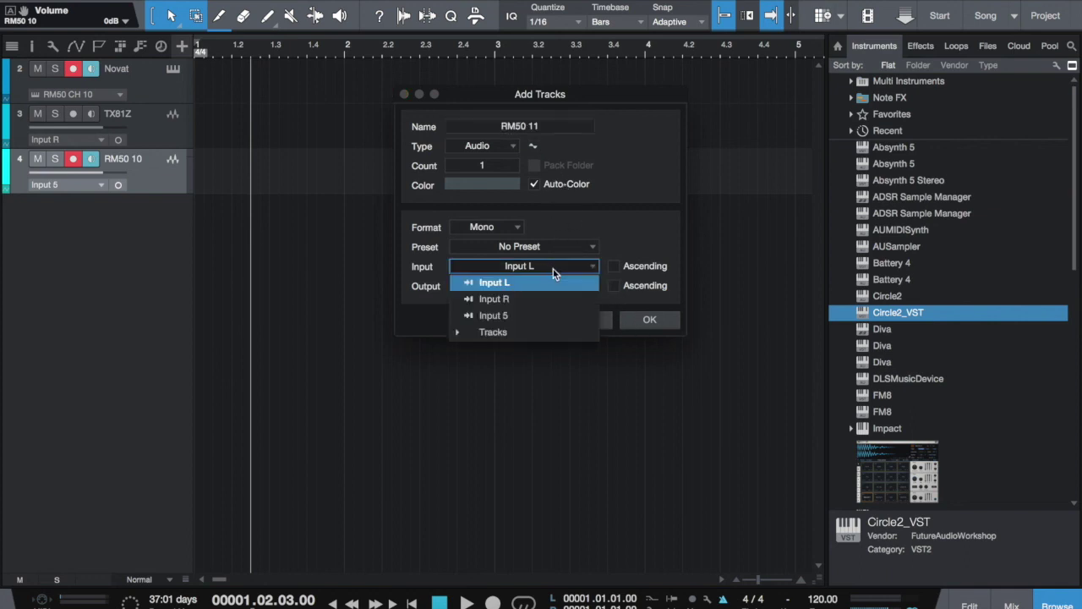
{"action": "left_click", "coordinate": [541, 316]}
{"action": "left_click", "coordinate": [635, 319]}
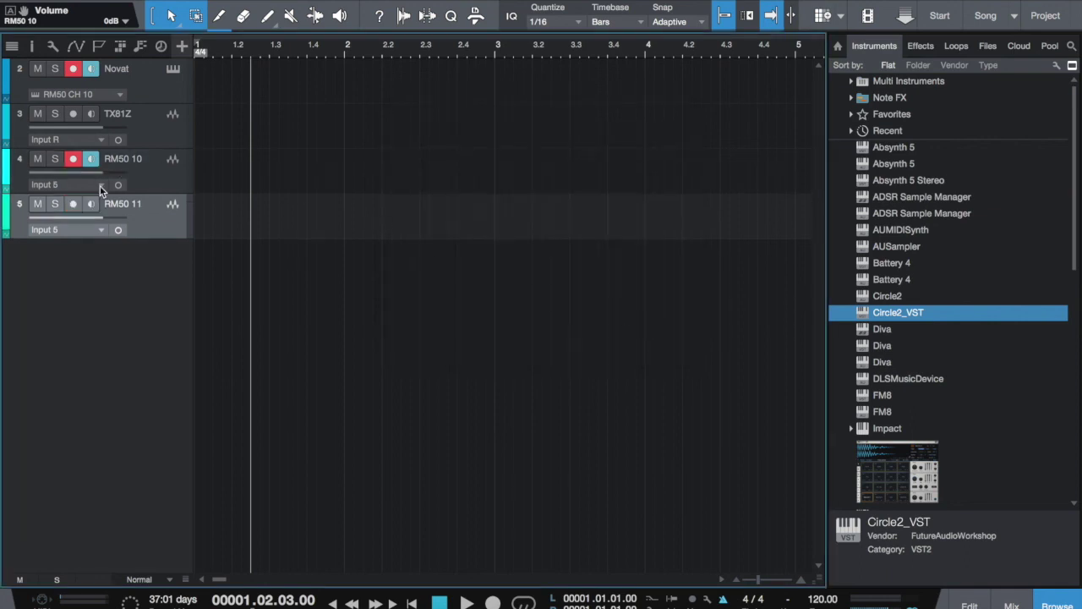
Route the Novat instrument track to RM50 Ch11, arm the RM50 11 audio track and disarm RM50 10
{"action": "left_click", "coordinate": [78, 186]}
{"action": "left_click", "coordinate": [80, 159]}
{"action": "left_click", "coordinate": [76, 94]}
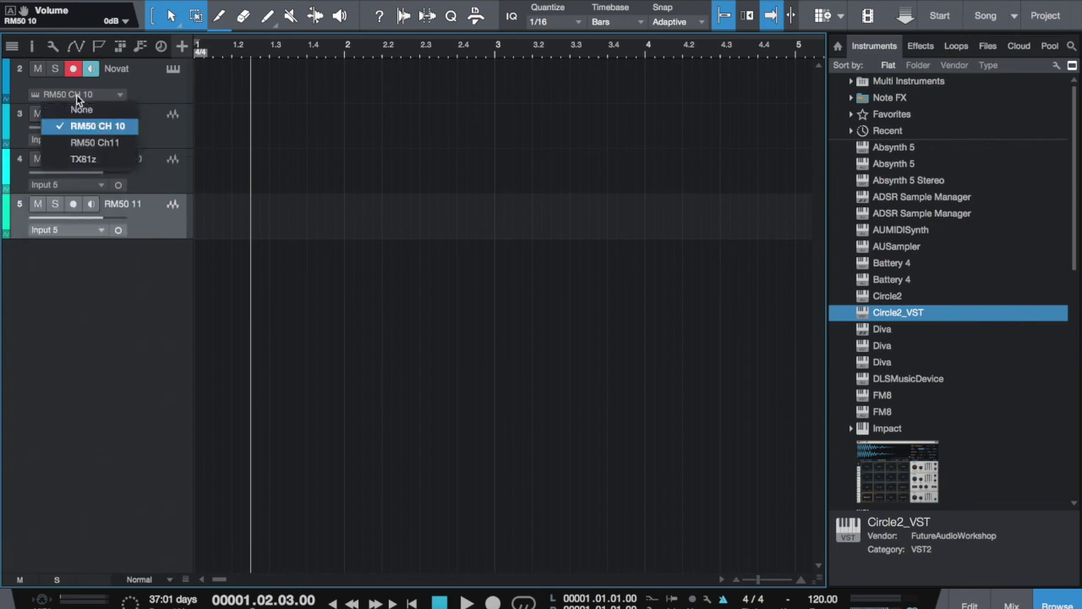
{"action": "left_click", "coordinate": [78, 142]}
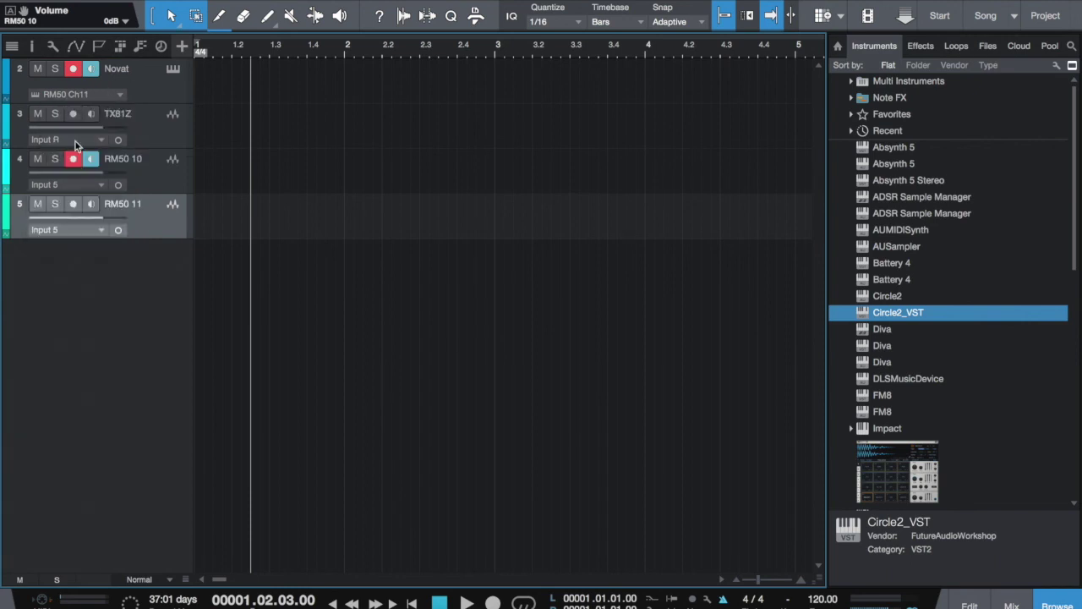
{"action": "left_click", "coordinate": [72, 205]}
{"action": "left_click", "coordinate": [75, 159]}
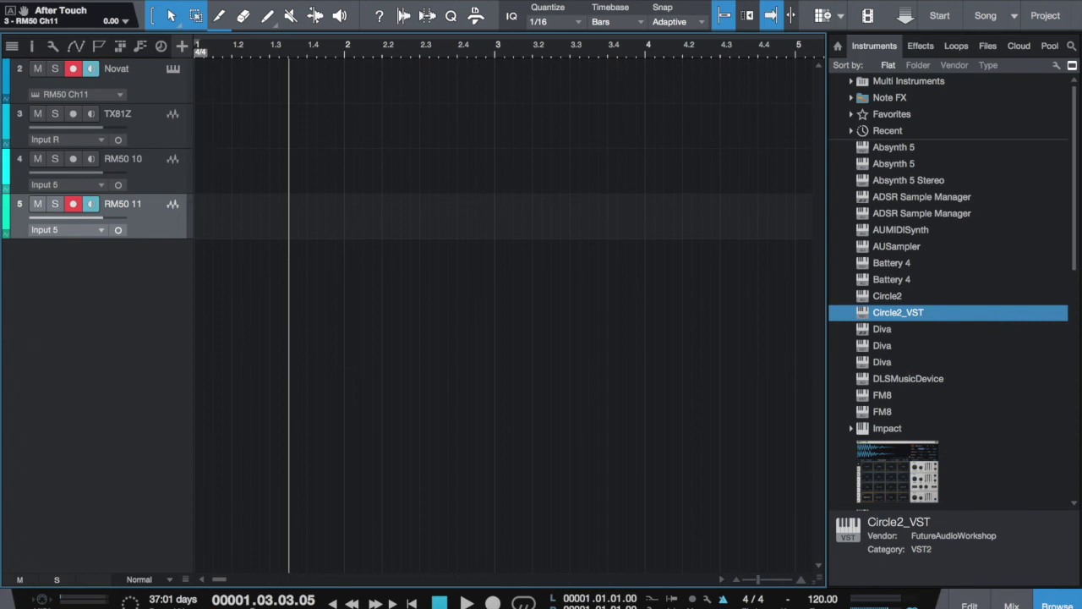
Open the MIDI Monitor and switch the Novat track to RM50 CH 10 to compare the outgoing MIDI messages
{"action": "left_click", "coordinate": [115, 94]}
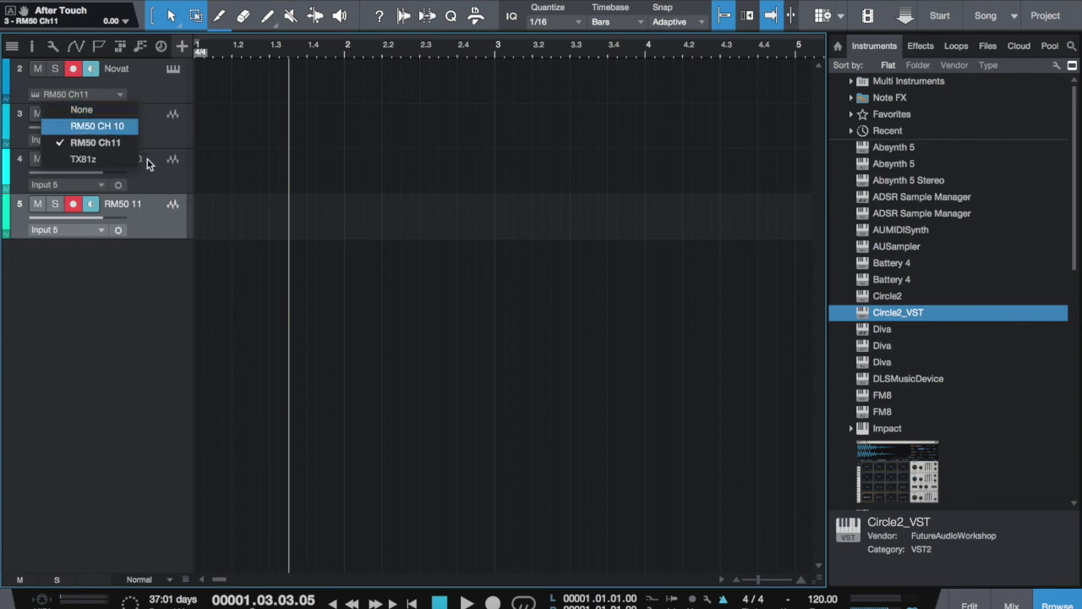
{"action": "left_click", "coordinate": [167, 508]}
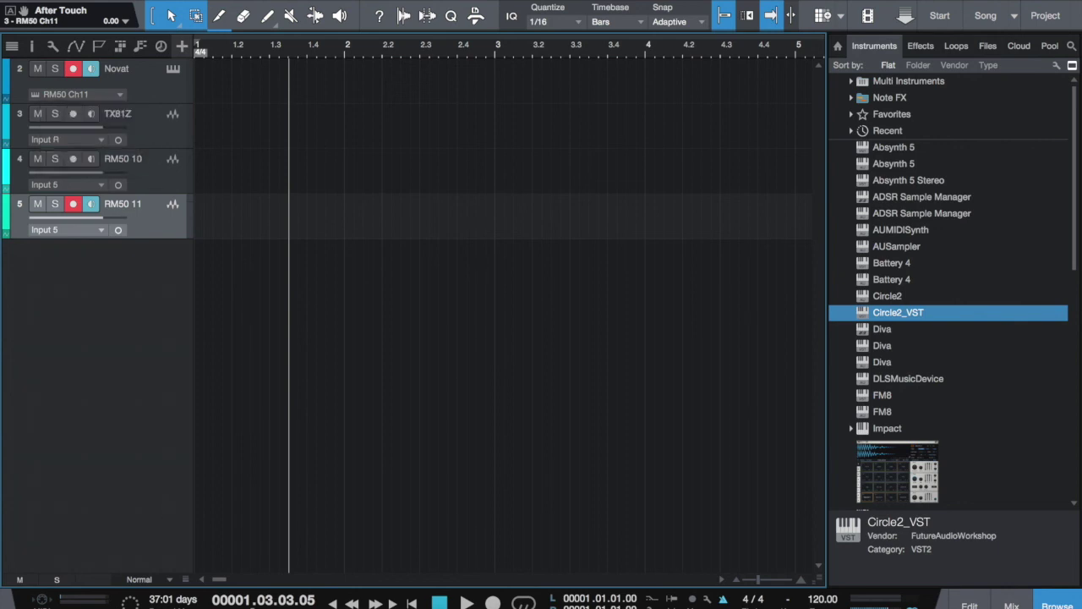
{"action": "left_click", "coordinate": [42, 601]}
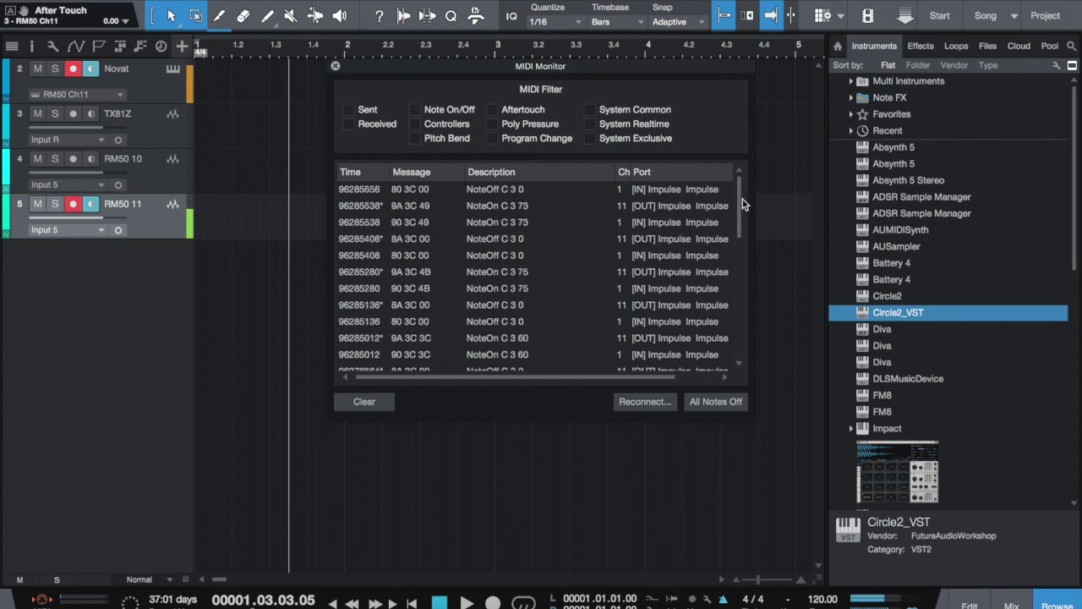
{"action": "left_click", "coordinate": [120, 94]}
{"action": "left_click", "coordinate": [106, 125]}
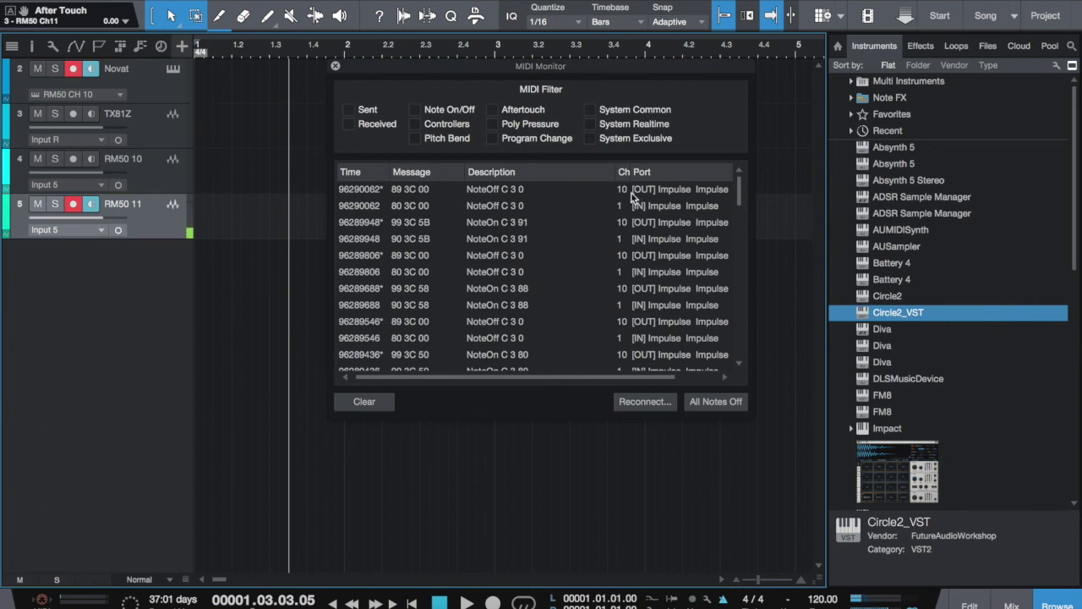
Route the Novat instrument track to TX81z and try the Aftertouch filter in the MIDI Monitor
{"action": "left_click", "coordinate": [120, 93]}
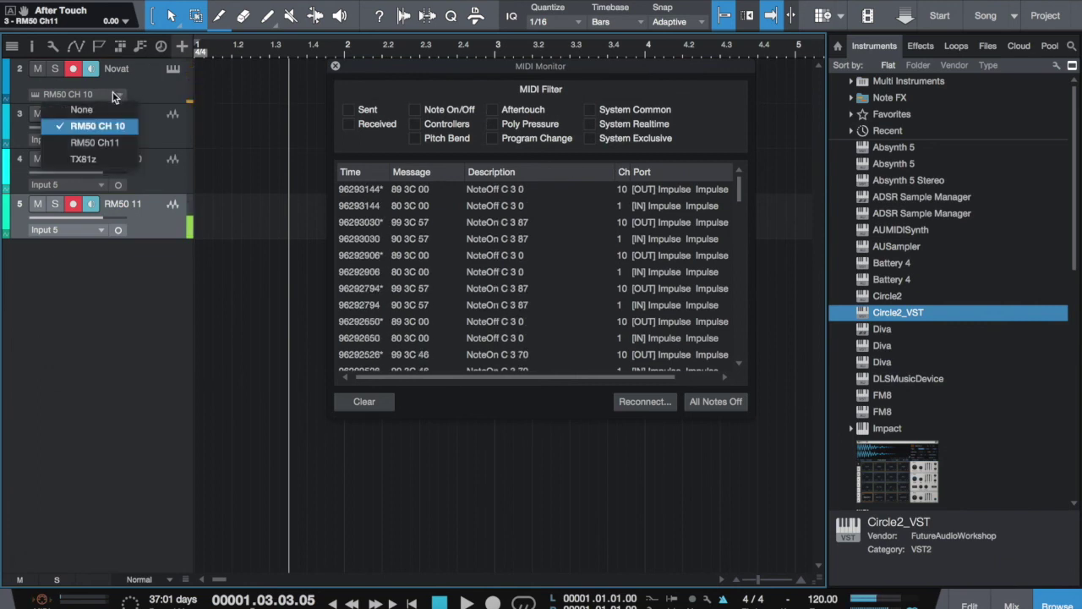
{"action": "left_click", "coordinate": [104, 160]}
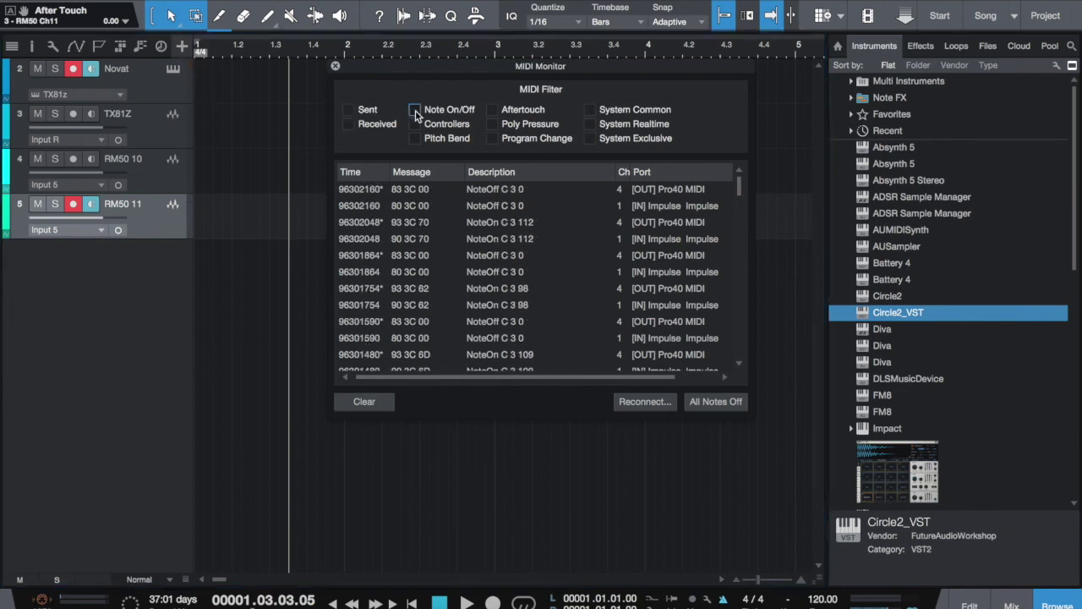
{"action": "left_click", "coordinate": [493, 112]}
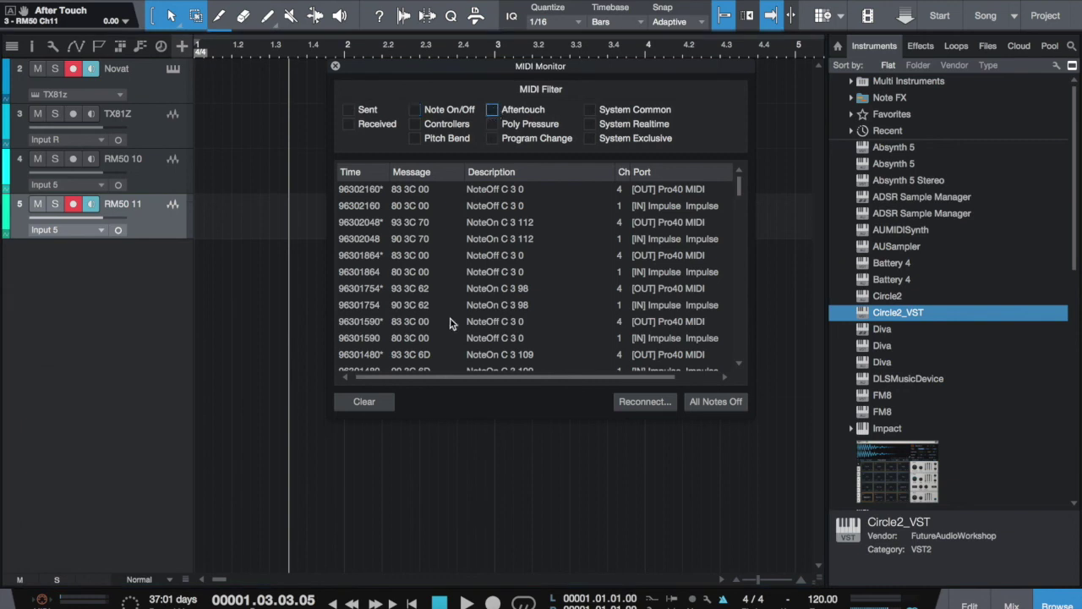